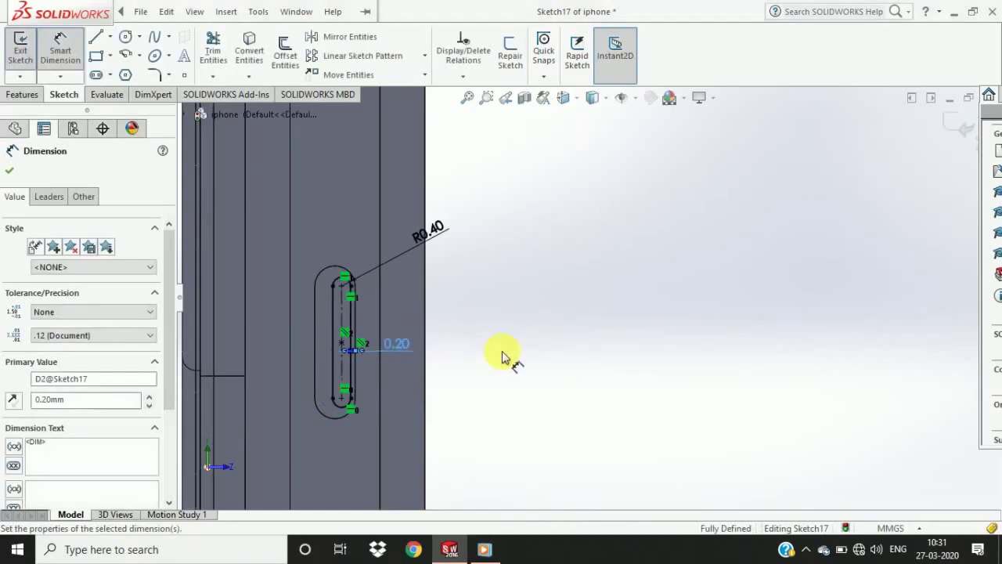
# - Extrude the narrow slot profile inside the phone's side recess Up To Surface, ending at the surrounding side face
pyautogui.press('Escape')
pyautogui.click(32, 94)
pyautogui.click(36, 61)
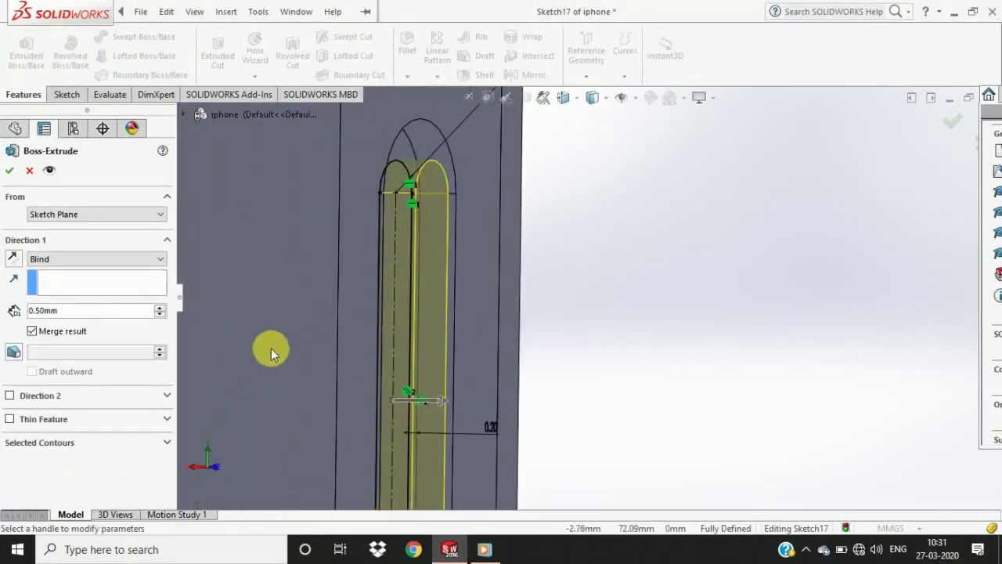
pyautogui.click(72, 261)
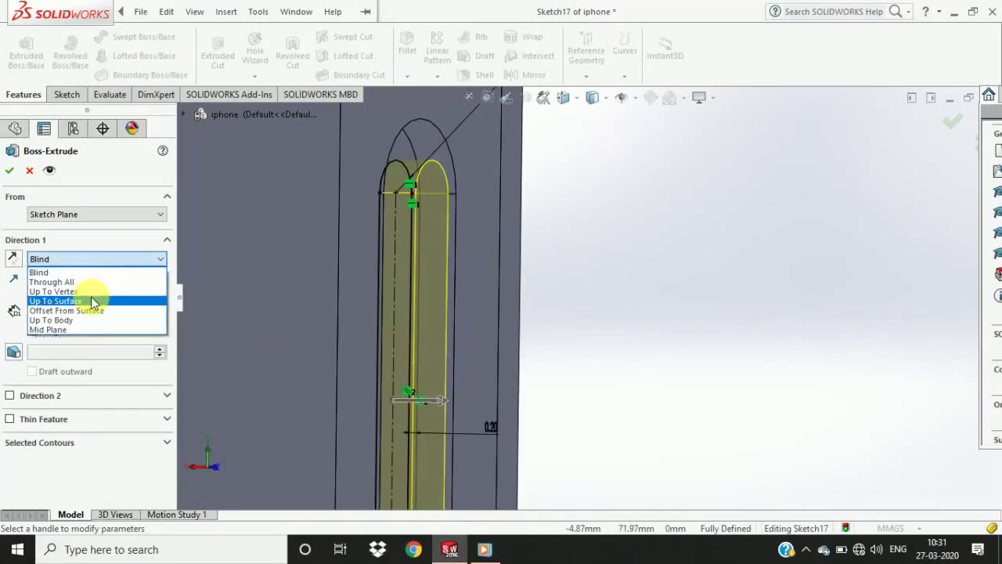
pyautogui.click(91, 297)
pyautogui.click(473, 252)
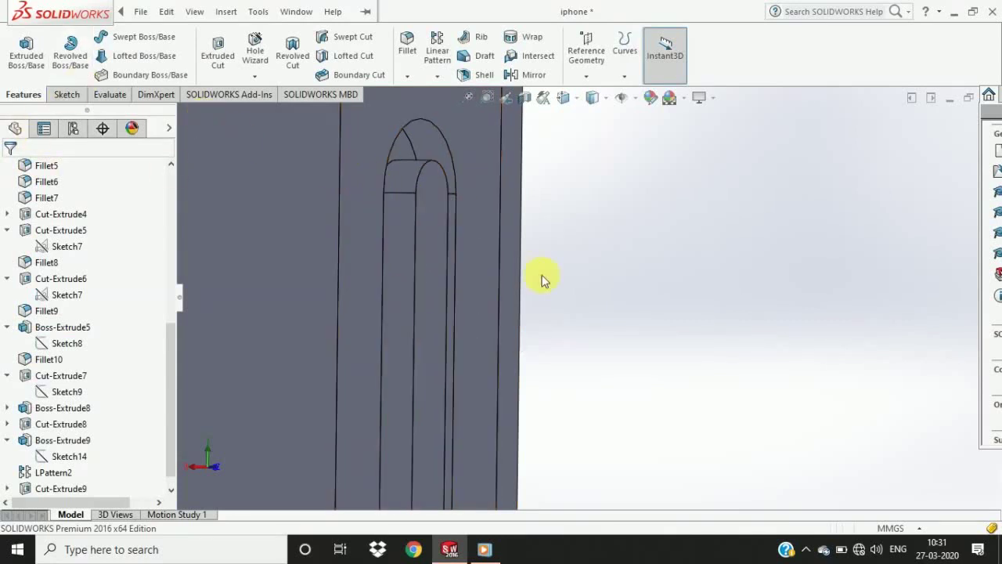
pyautogui.scroll(6, 544, 280)
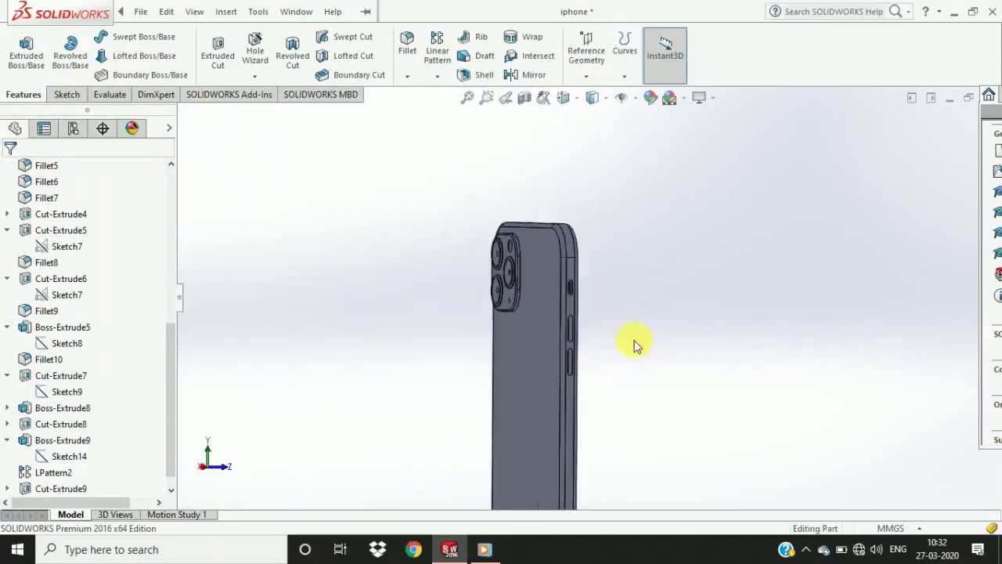
# - Try to change the long side button's length by adding a driven dimension to the straight edge in the Boss-Extrude8 sketch
pyautogui.moveTo(636, 344)
pyautogui.mouseDown(button='middle')
pyautogui.moveTo(671, 391)
pyautogui.moveTo(459, 342)
pyautogui.mouseUp(button='middle')
pyautogui.scroll(-6, 459, 342)
pyautogui.click(564, 249)
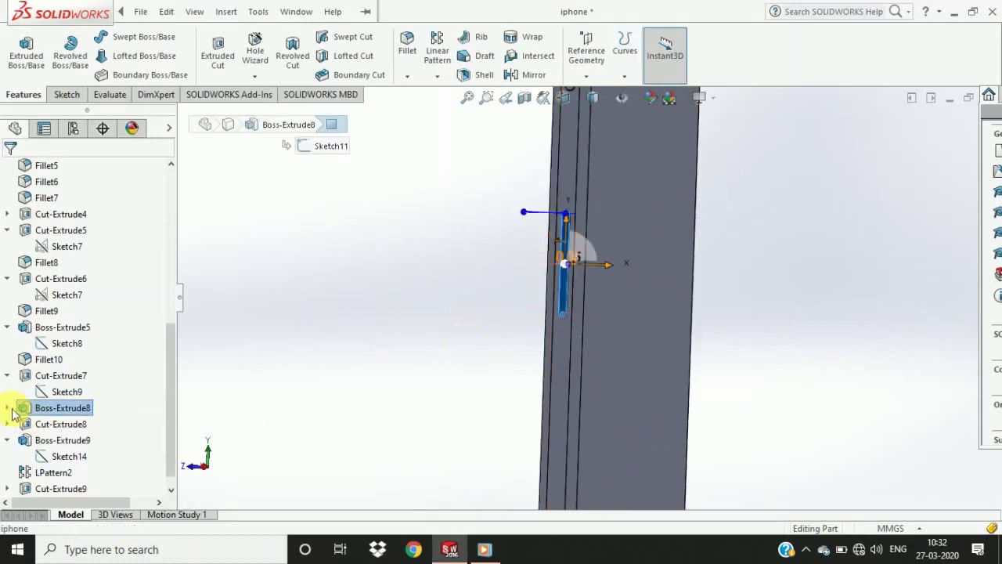
pyautogui.click(8, 408)
pyautogui.click(69, 424)
pyautogui.click(69, 379)
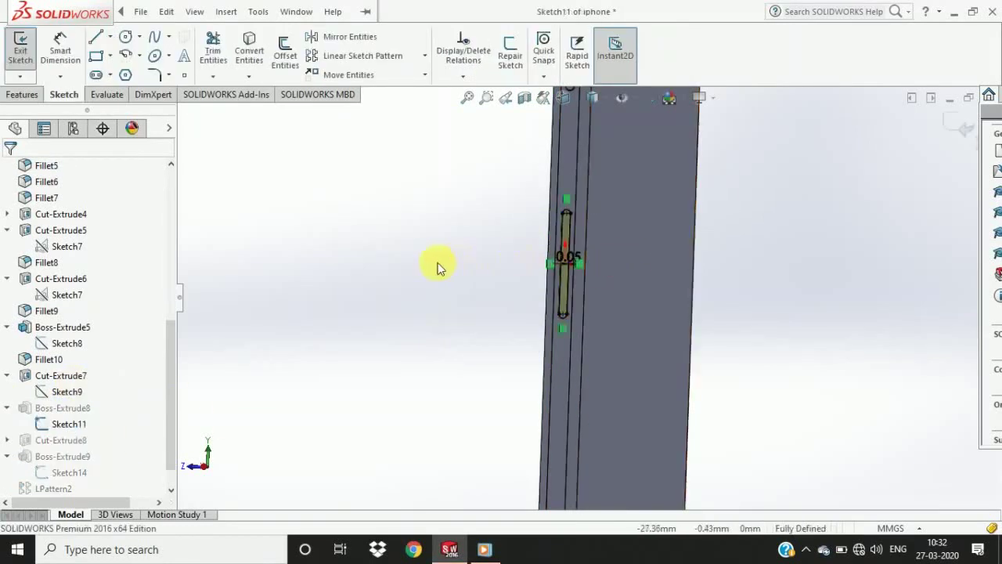
pyautogui.scroll(-5, 611, 313)
pyautogui.scroll(4, 610, 311)
pyautogui.click(60, 49)
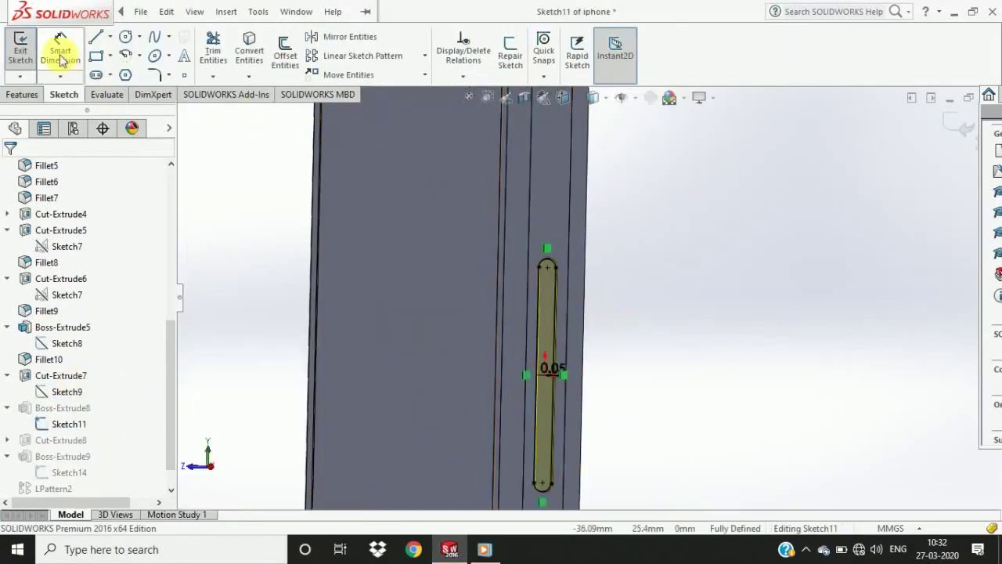
pyautogui.click(557, 342)
pyautogui.click(711, 333)
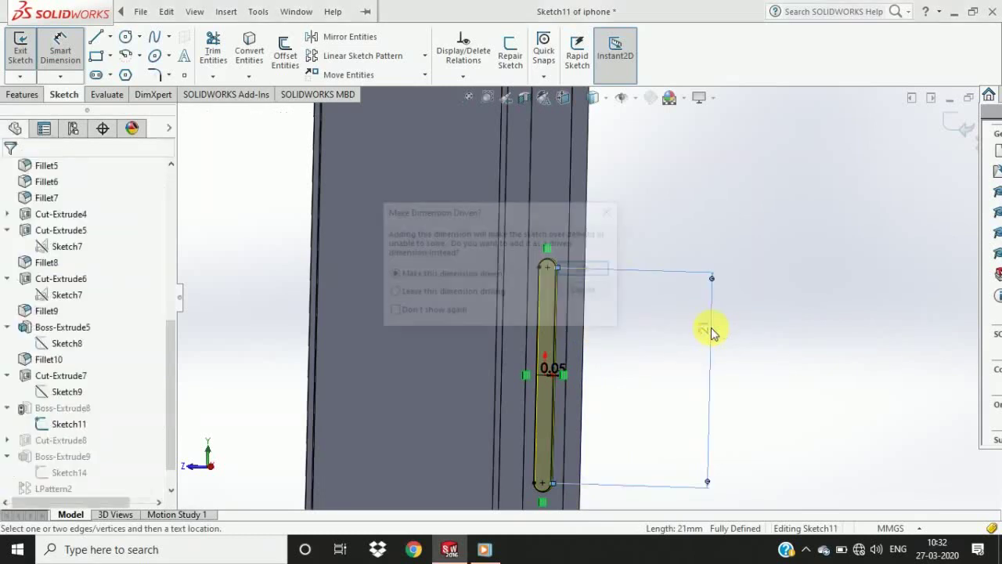
pyautogui.click(581, 266)
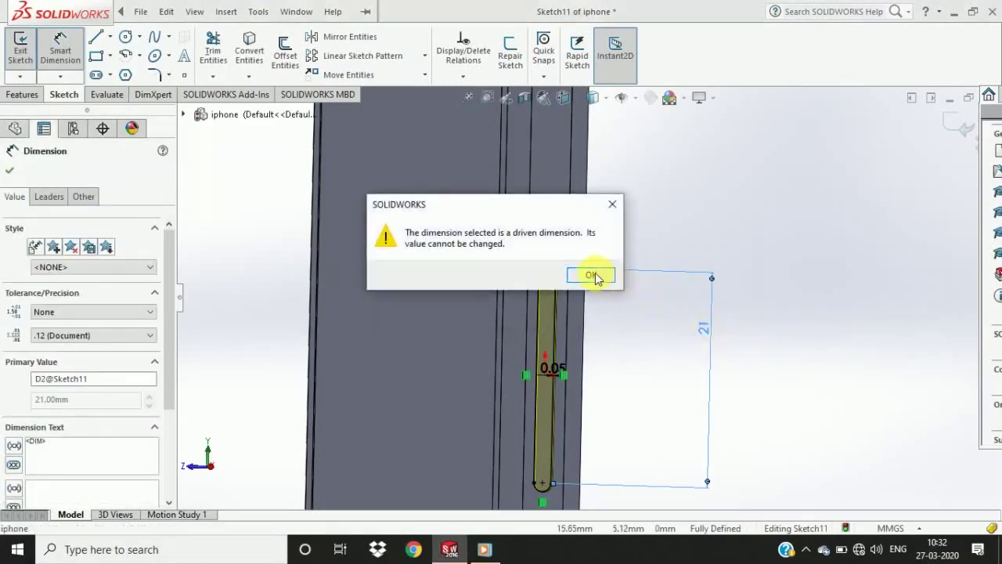
pyautogui.click(595, 274)
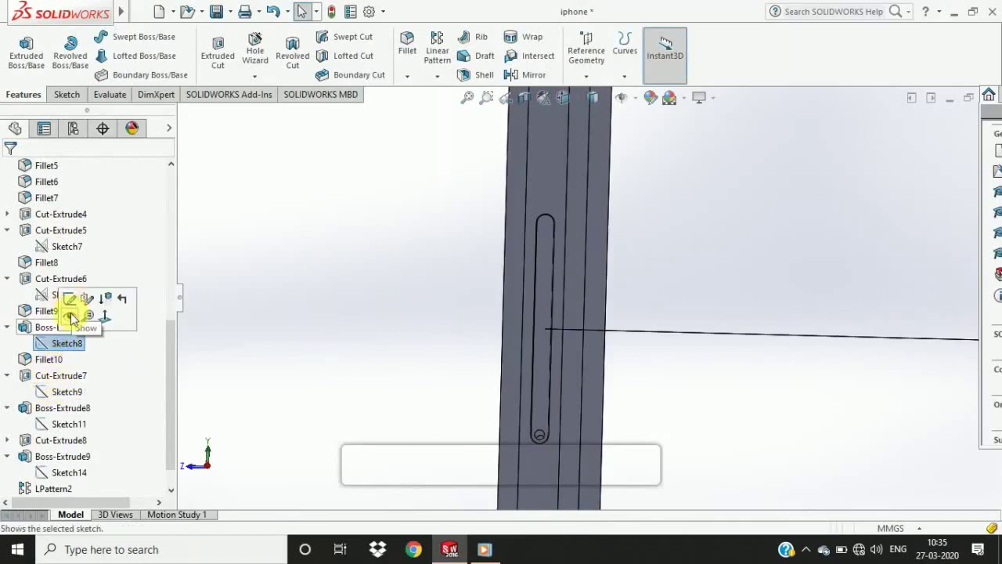
# - Set the slot length in the Cut-Extrude7 sketch to 16 mm and exit the sketch
pyautogui.click(149, 383)
pyautogui.click(79, 392)
pyautogui.click(94, 357)
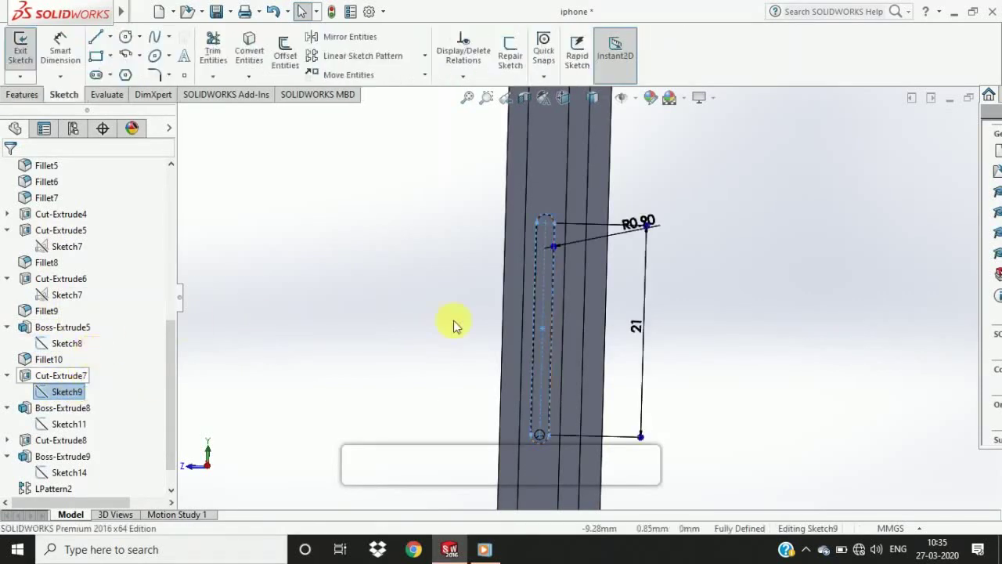
pyautogui.doubleClick(642, 329)
pyautogui.write('16')
pyautogui.press('Return')
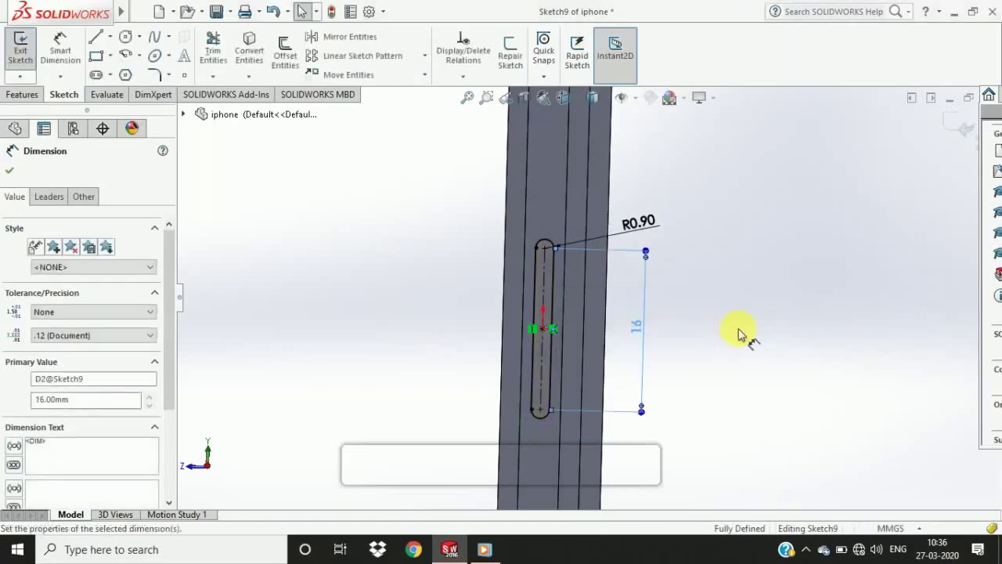
pyautogui.click(960, 126)
pyautogui.scroll(-5, 430, 351)
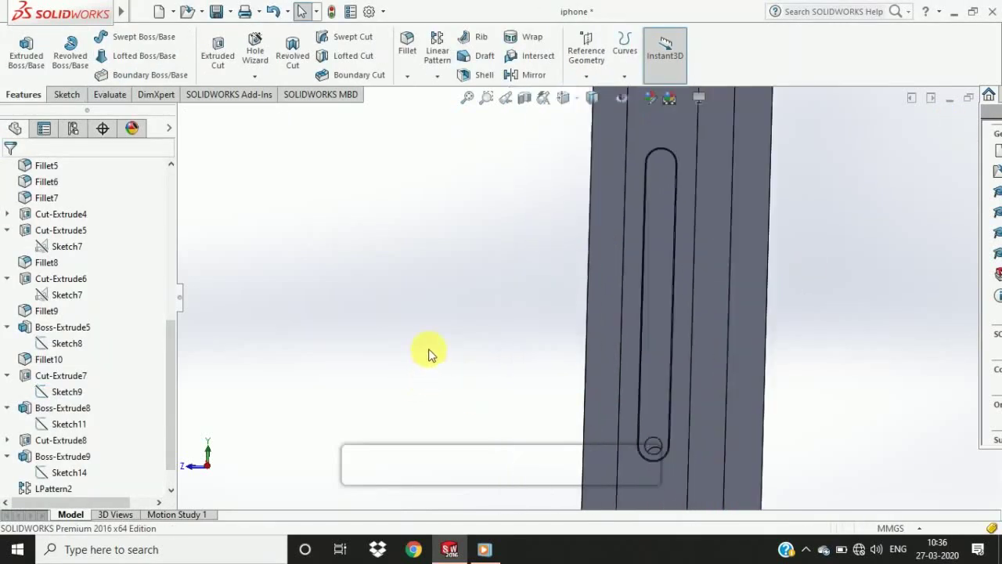
# - Fillet the outer edge of the small switch recess on the phone's side with a 0.05 mm radius
pyautogui.moveTo(482, 320); pyautogui.dragTo(608, 277, button='middle')
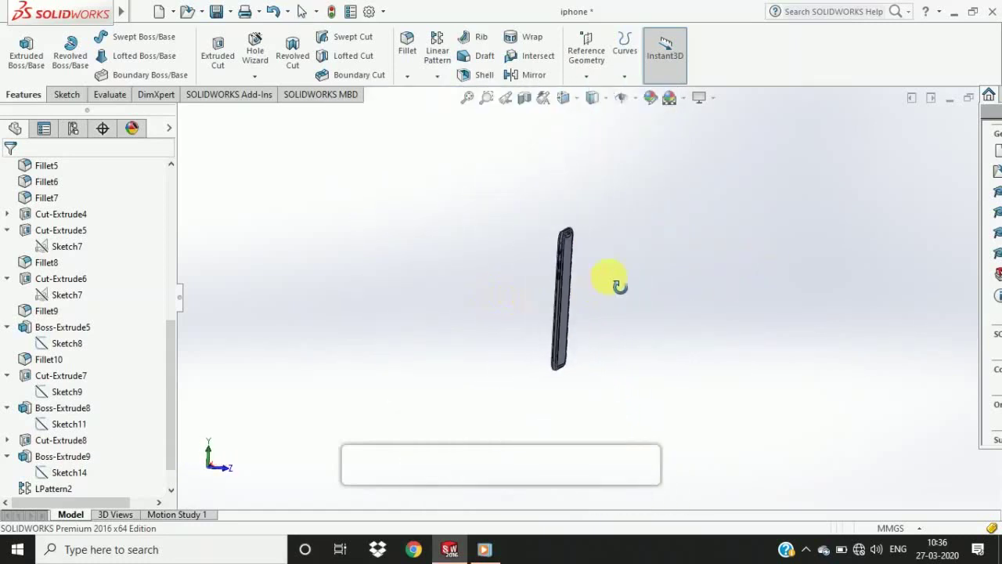
pyautogui.scroll(-6, 604, 331)
pyautogui.scroll(-5, 537, 217)
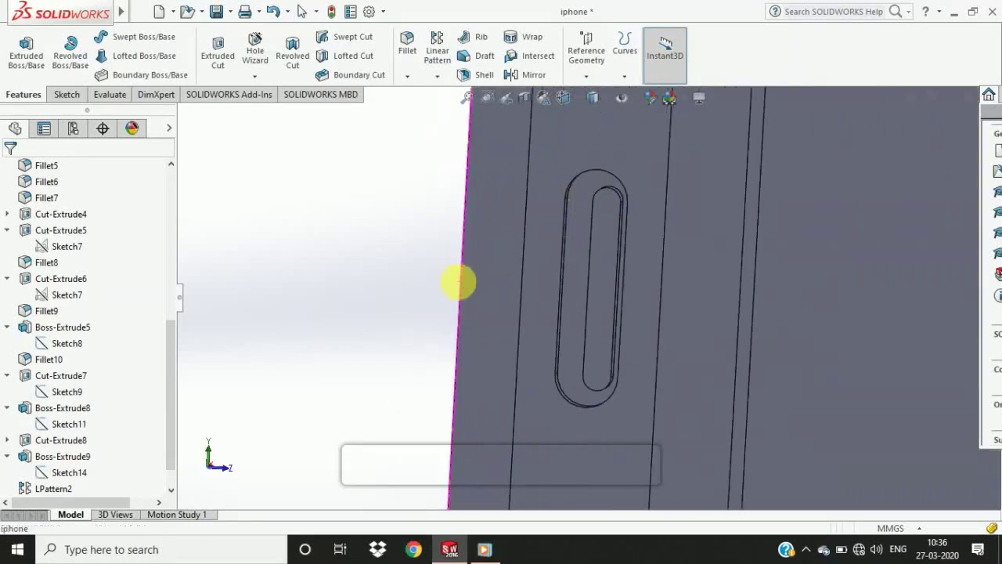
pyautogui.click(407, 47)
pyautogui.scroll(-4, 541, 251)
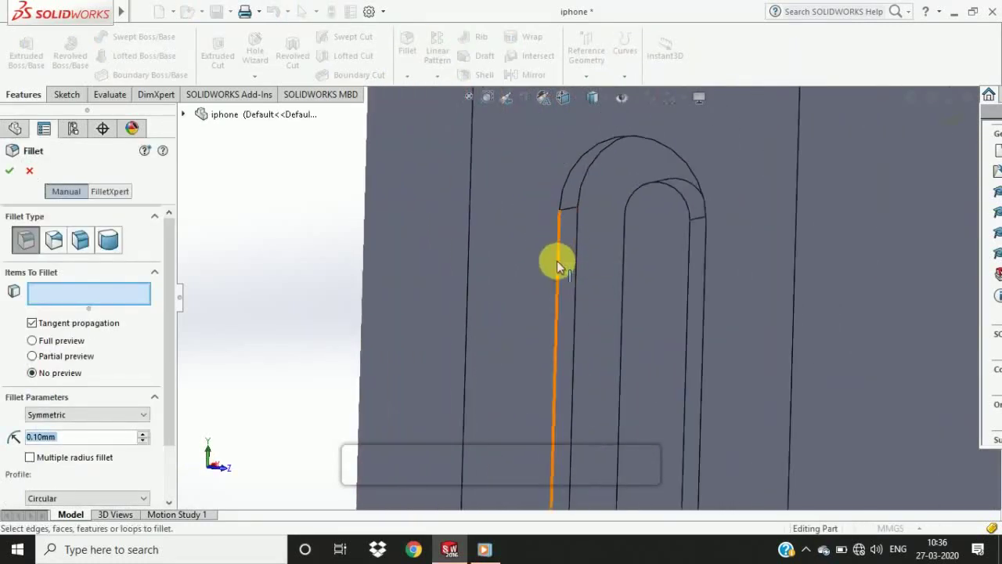
pyautogui.click(555, 262)
pyautogui.write('.05')
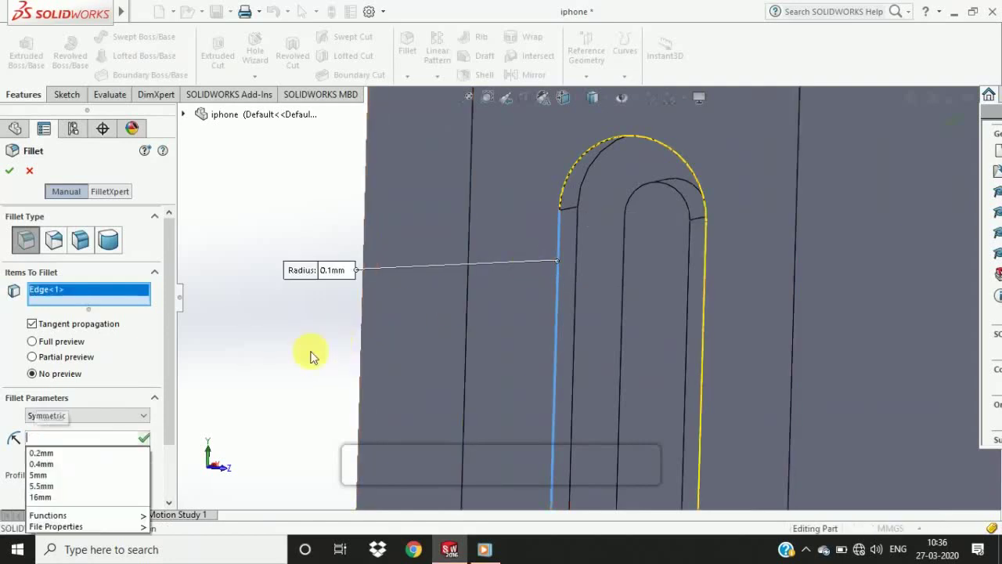
pyautogui.click(10, 170)
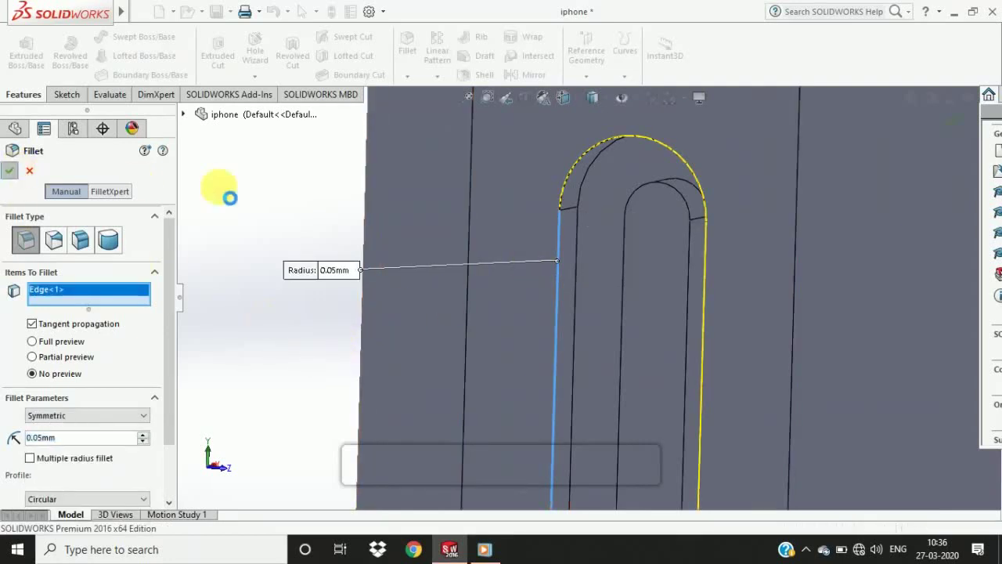
# - Fillet the outer edge of the raised switch inside the recess with a 0.05 mm radius
pyautogui.click(685, 261)
pyautogui.click(408, 41)
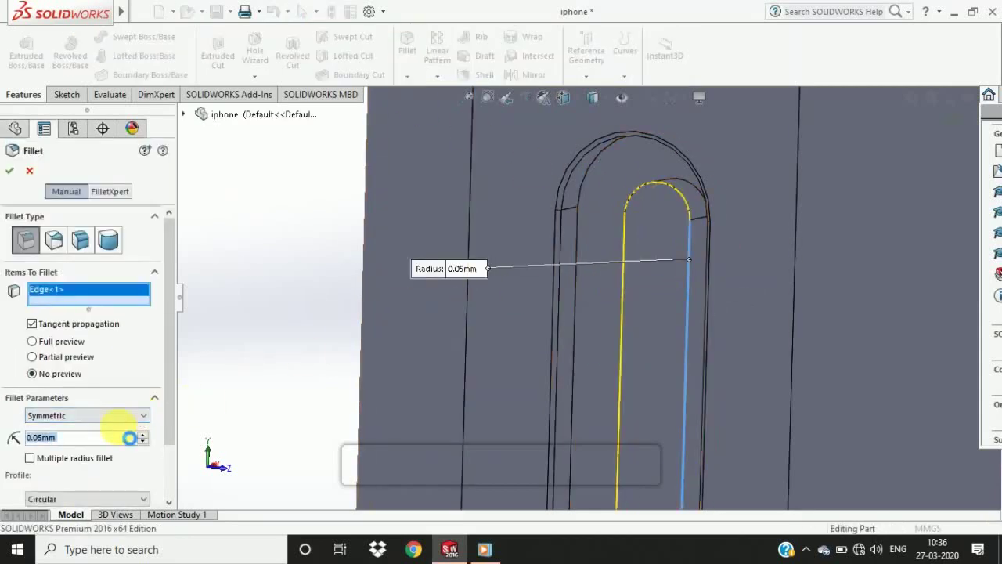
pyautogui.press('Return')
pyautogui.scroll(5, 286, 303)
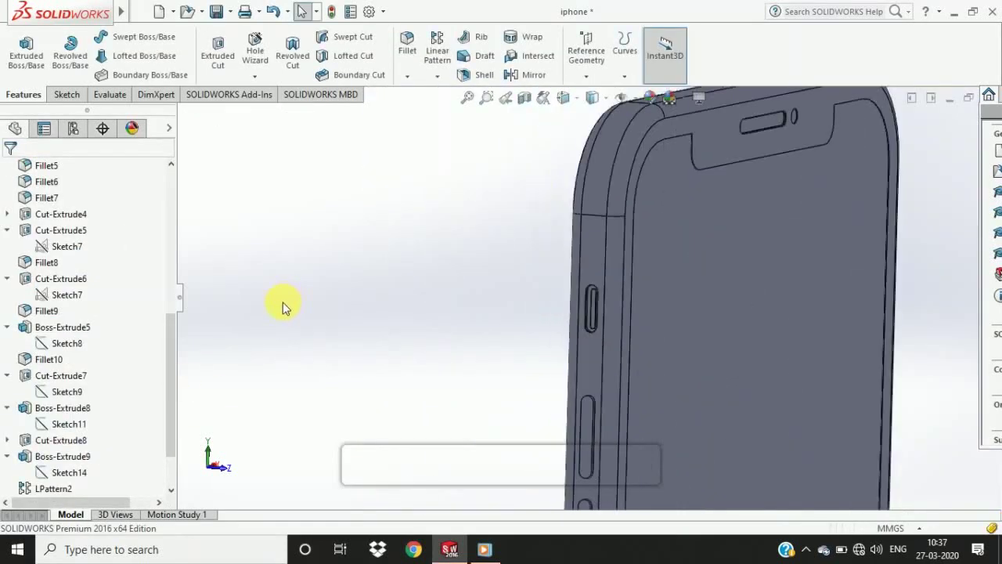
# - Fillet the outer edges of both volume buttons with a 0.1 mm radius
pyautogui.scroll(-3, 429, 413)
pyautogui.moveTo(469, 307); pyautogui.dragTo(450, 366, button='middle')
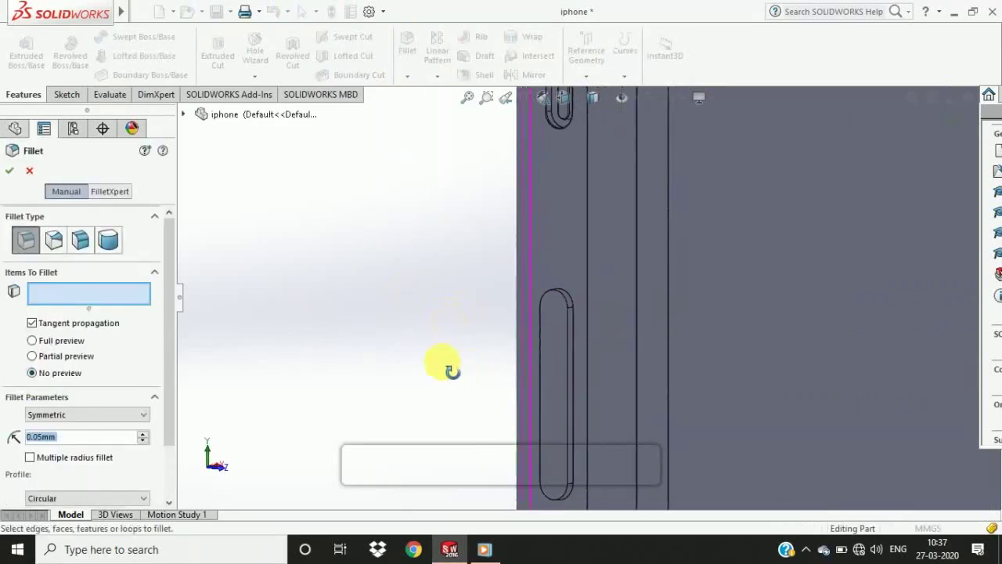
pyautogui.scroll(-5, 568, 375)
pyautogui.click(575, 284)
pyautogui.write('.1')
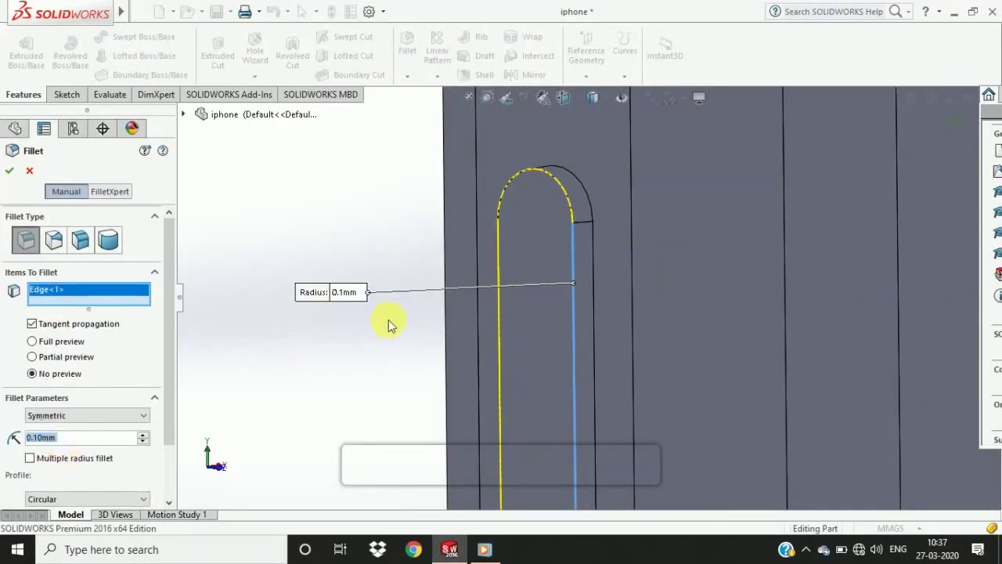
pyautogui.scroll(3, 481, 407)
pyautogui.click(493, 273)
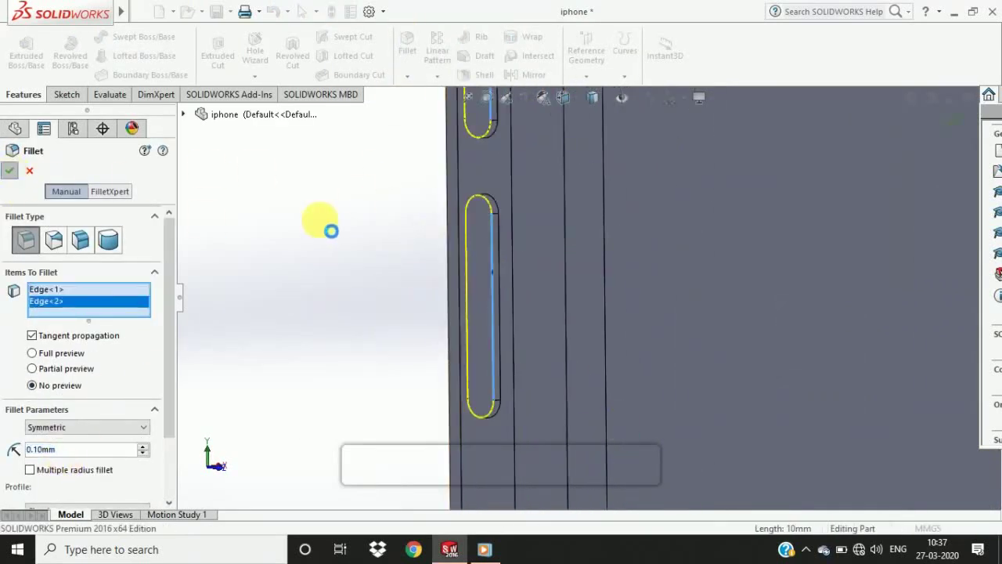
# - Edit the volume buttons' fillet and set its radius to 0.15 mm
pyautogui.scroll(8, 365, 234)
pyautogui.moveTo(365, 233); pyautogui.dragTo(478, 249, button='middle')
pyautogui.scroll(-5, 561, 267)
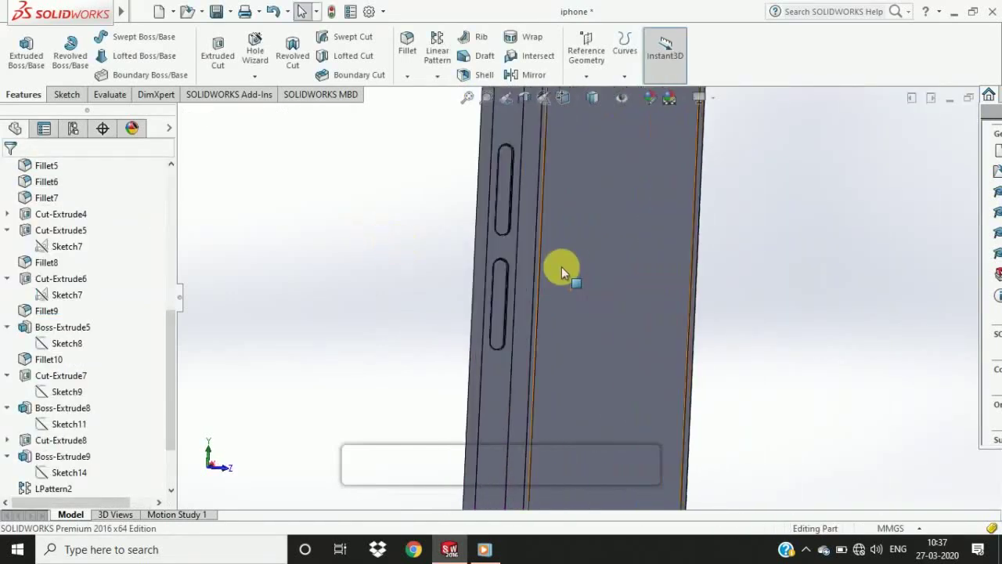
pyautogui.moveTo(562, 267); pyautogui.dragTo(494, 274, button='middle')
pyautogui.moveTo(169, 435); pyautogui.dragTo(164, 472)
pyautogui.click(42, 489)
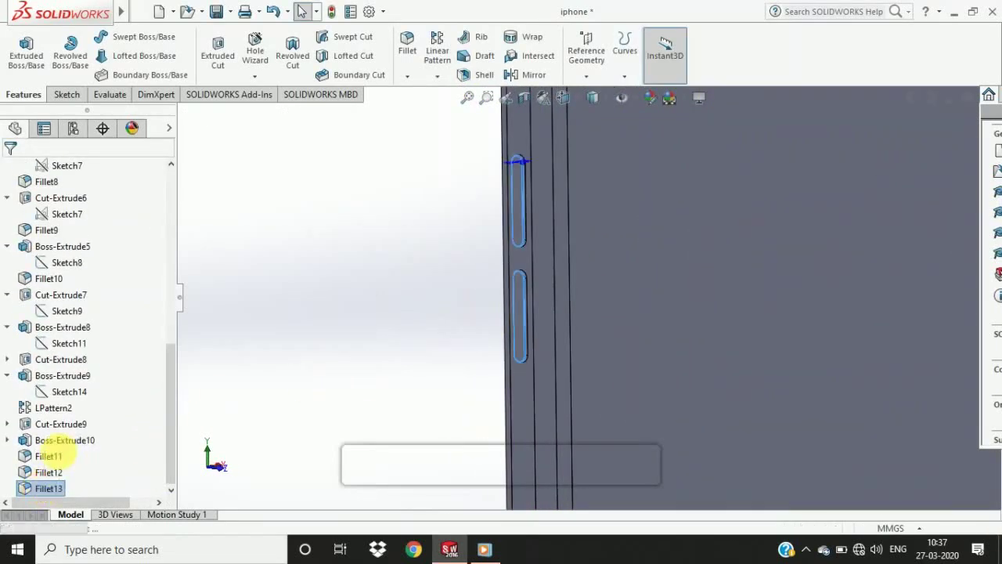
pyautogui.click(56, 444)
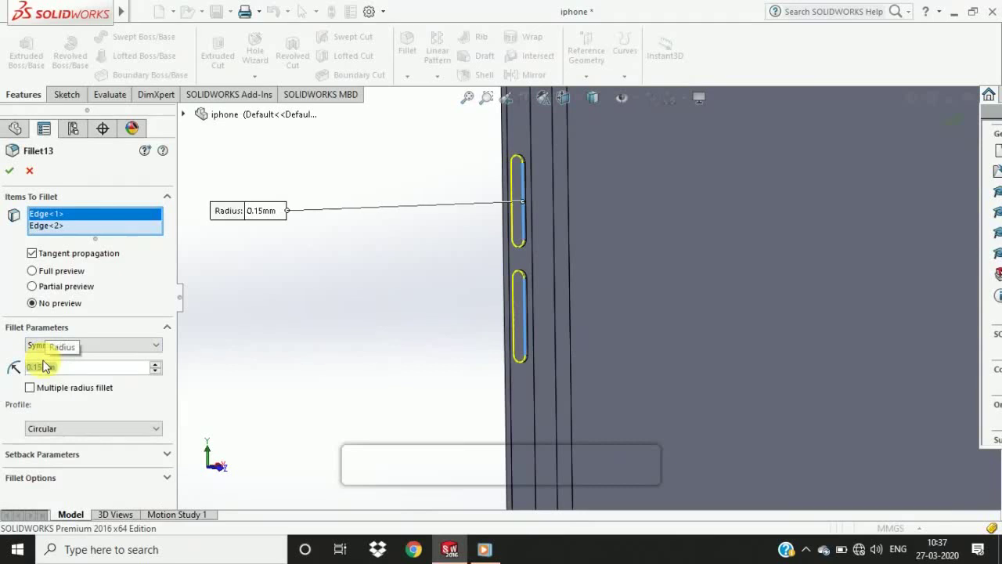
pyautogui.click(15, 172)
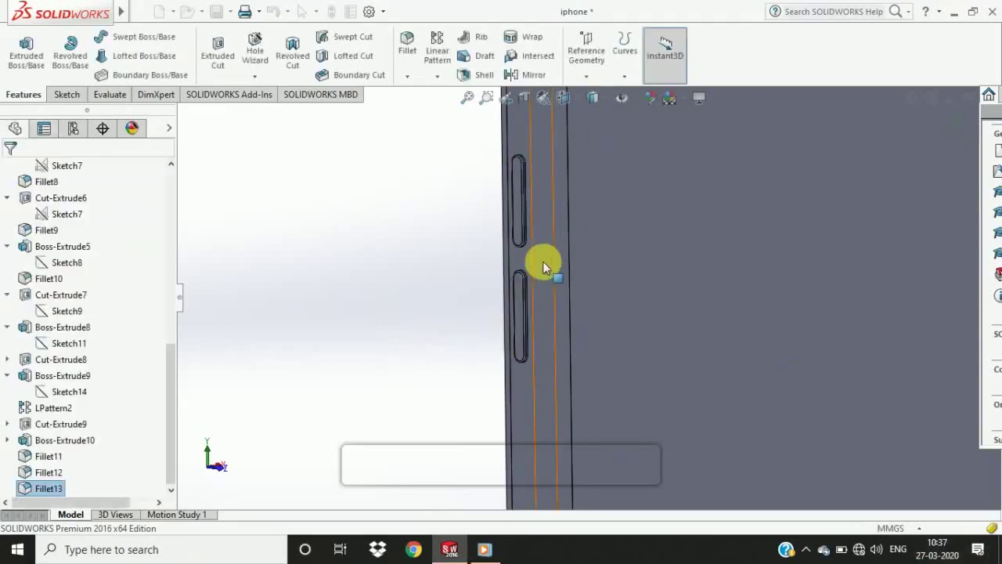
# - Start a sketch on the flat face at the phone's bottom end and view it straight on
pyautogui.moveTo(543, 264); pyautogui.dragTo(481, 304, button='middle')
pyautogui.scroll(3, 529, 304)
pyautogui.scroll(2, 480, 304)
pyautogui.moveTo(704, 463)
pyautogui.mouseDown(button='middle')
pyautogui.moveTo(642, 373)
pyautogui.moveTo(895, 441)
pyautogui.moveTo(720, 382)
pyautogui.moveTo(817, 418)
pyautogui.mouseUp(button='middle')
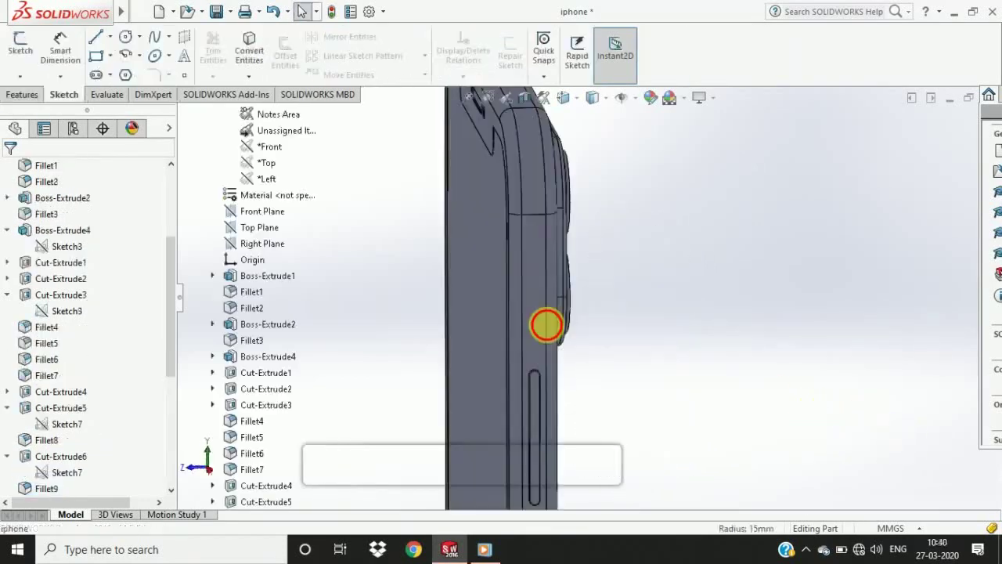
pyautogui.scroll(3, 516, 402)
pyautogui.moveTo(517, 403); pyautogui.dragTo(593, 467, button='middle')
pyautogui.scroll(-3, 600, 398)
pyautogui.moveTo(600, 399); pyautogui.dragTo(578, 351, button='middle')
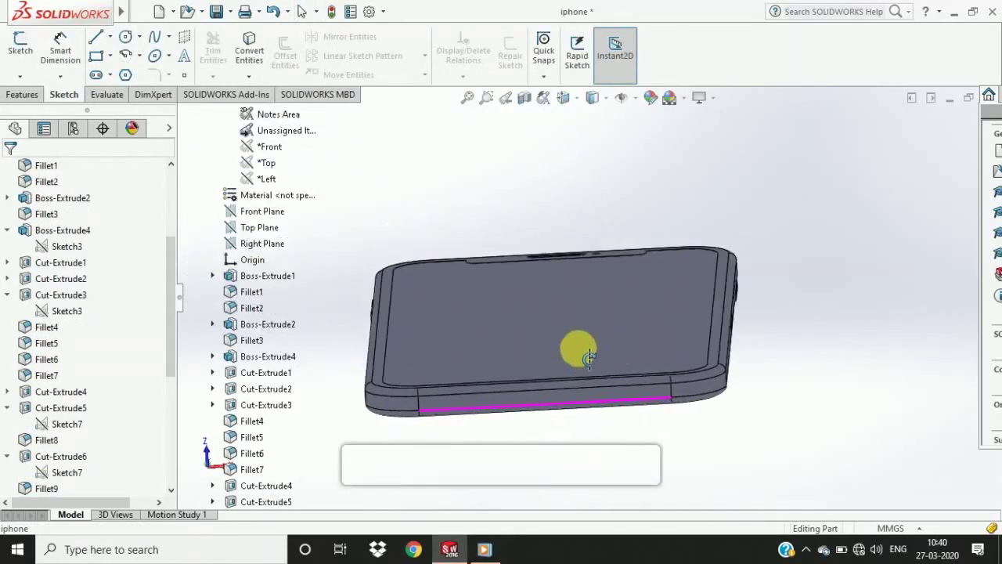
pyautogui.click(571, 397)
pyautogui.click(631, 358)
pyautogui.click(563, 97)
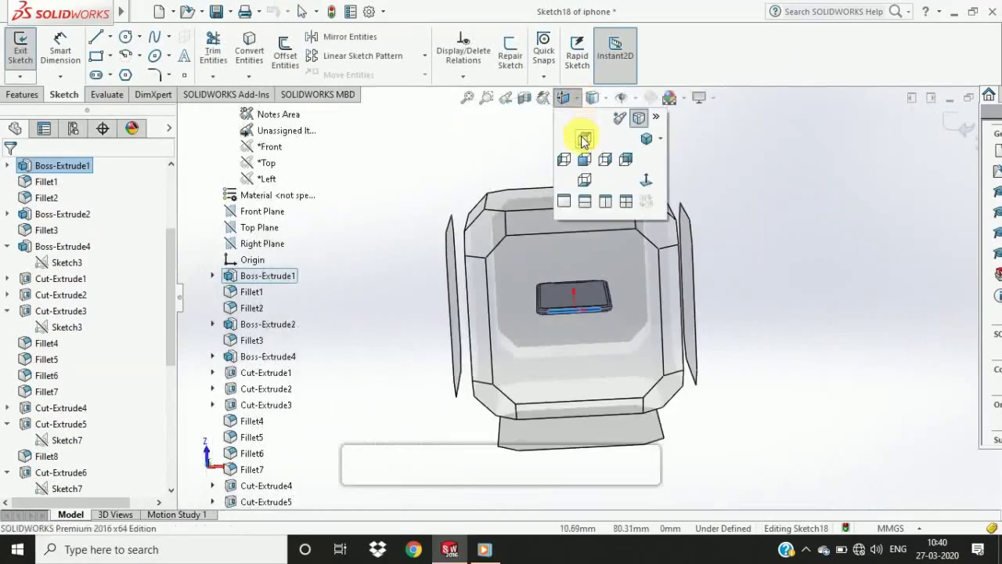
pyautogui.click(577, 139)
pyautogui.scroll(-2, 589, 288)
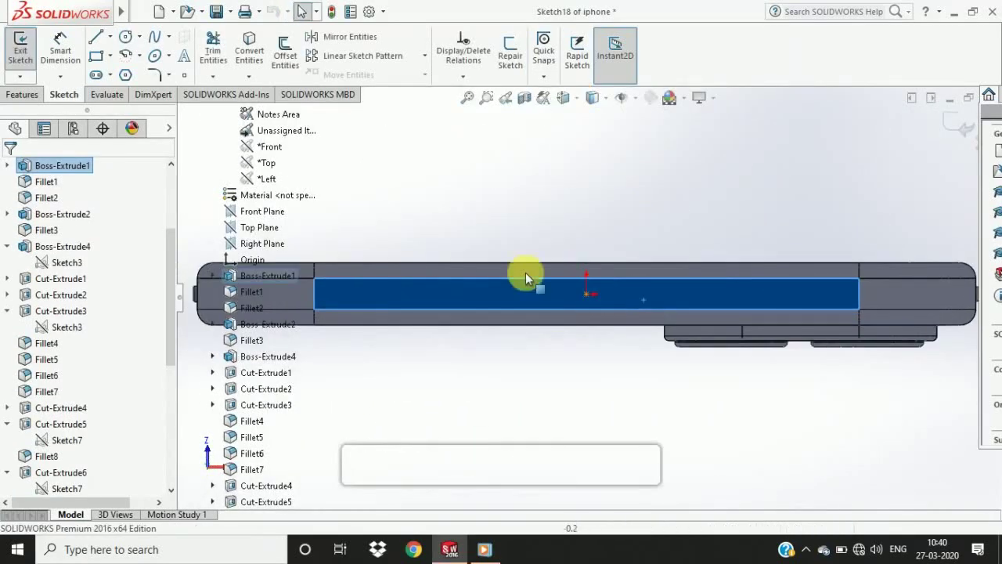
# - Sketch a horizontal straight slot at the middle of the end face, about 8.2 mm between centres and 2.1 mm wide
pyautogui.click(110, 77)
pyautogui.click(97, 76)
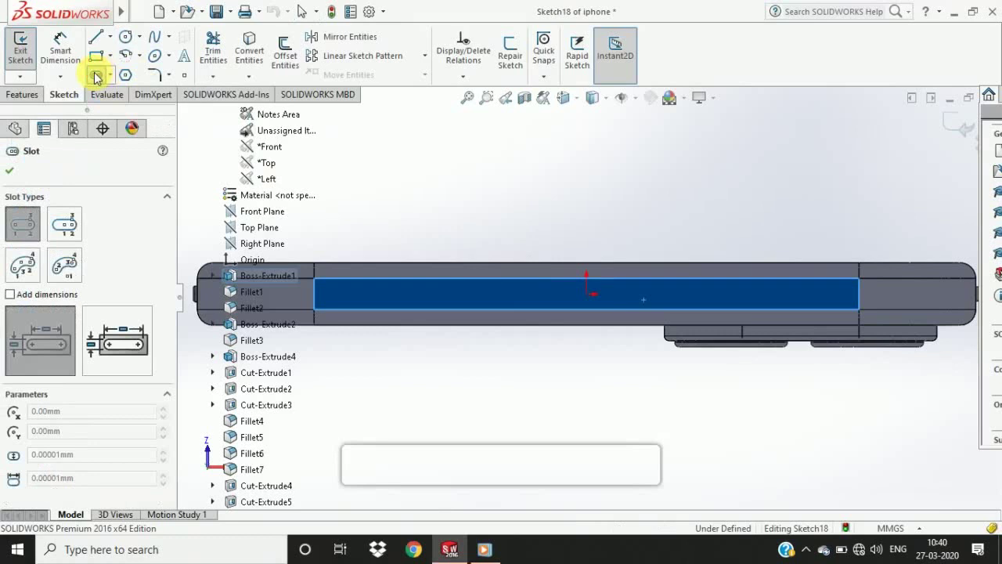
pyautogui.click(555, 294)
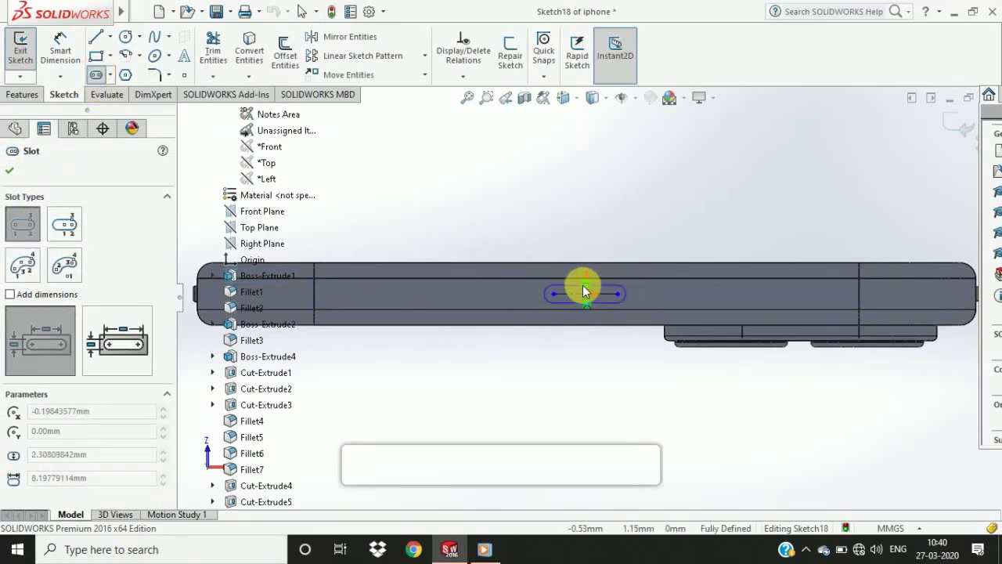
pyautogui.click(584, 292)
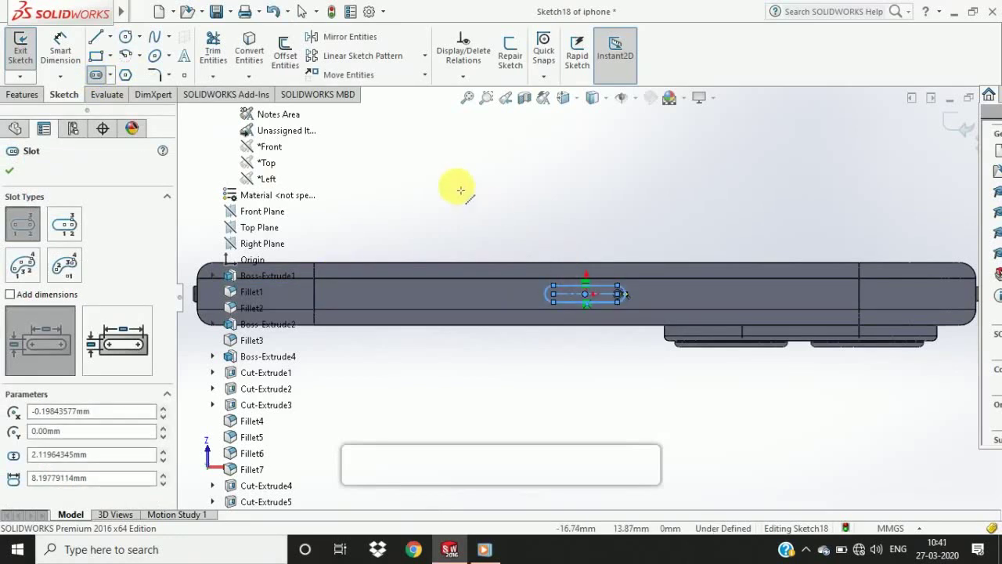
pyautogui.press('Escape')
# - Dimension the port slot's end arc with a 1 mm radius
pyautogui.click(56, 36)
pyautogui.click(623, 293)
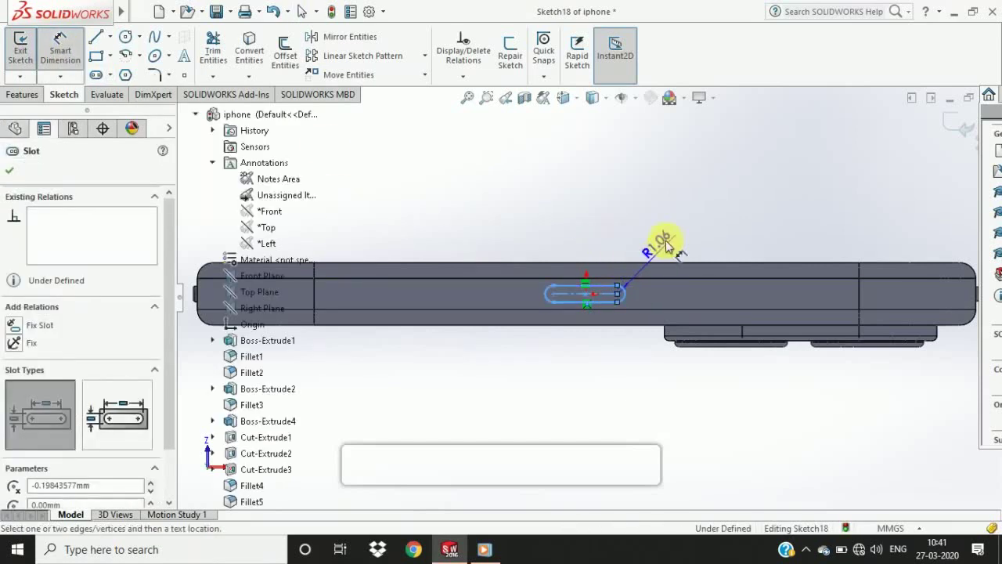
pyautogui.click(667, 238)
pyautogui.write('1.00mm')
pyautogui.press('Return')
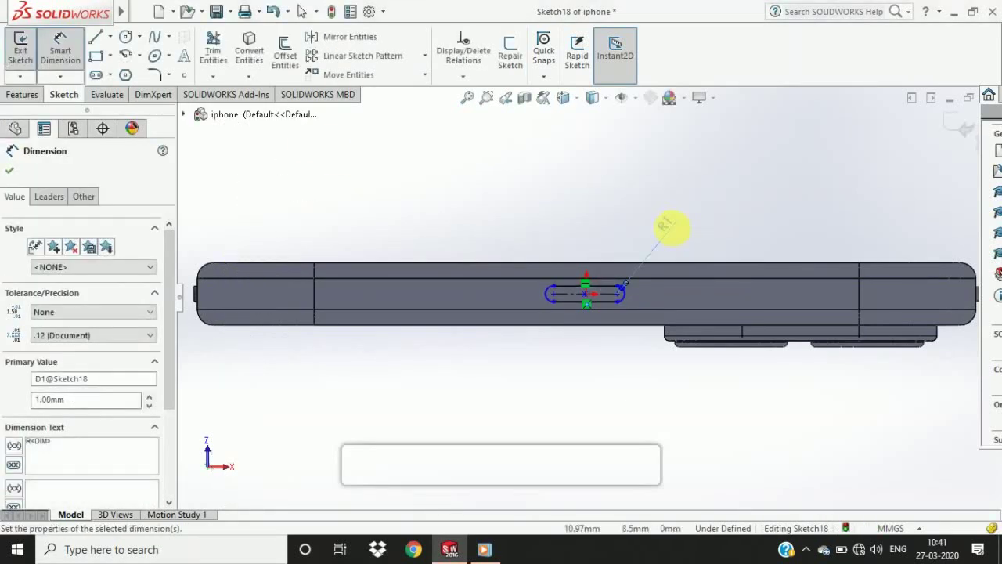
# - Abandon the length dimension on the slot's straight edge and undo the last radius value change
pyautogui.click(597, 294)
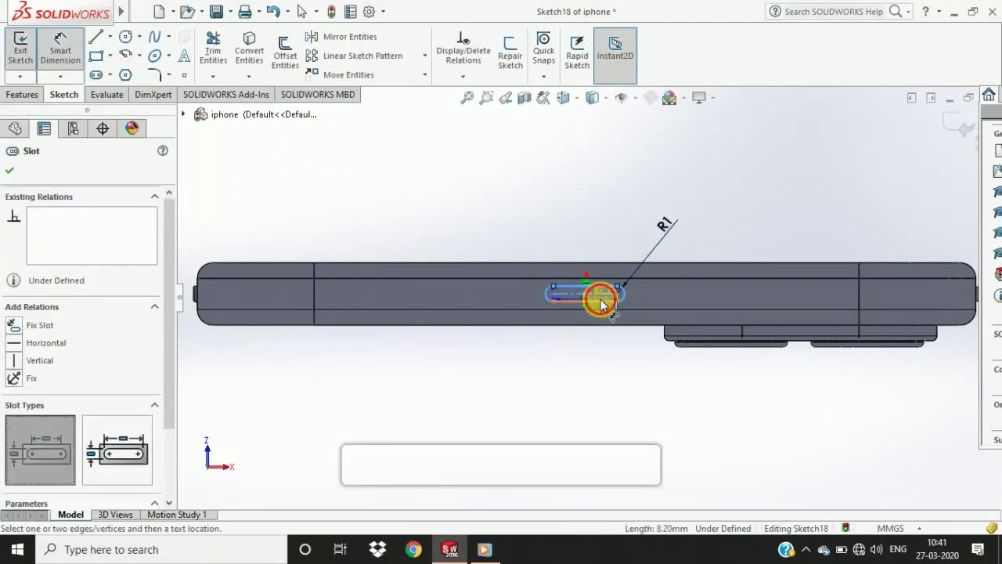
pyautogui.click(474, 175)
pyautogui.hotkey('ctrl', 'z')
pyautogui.hotkey('ctrl', 'z')
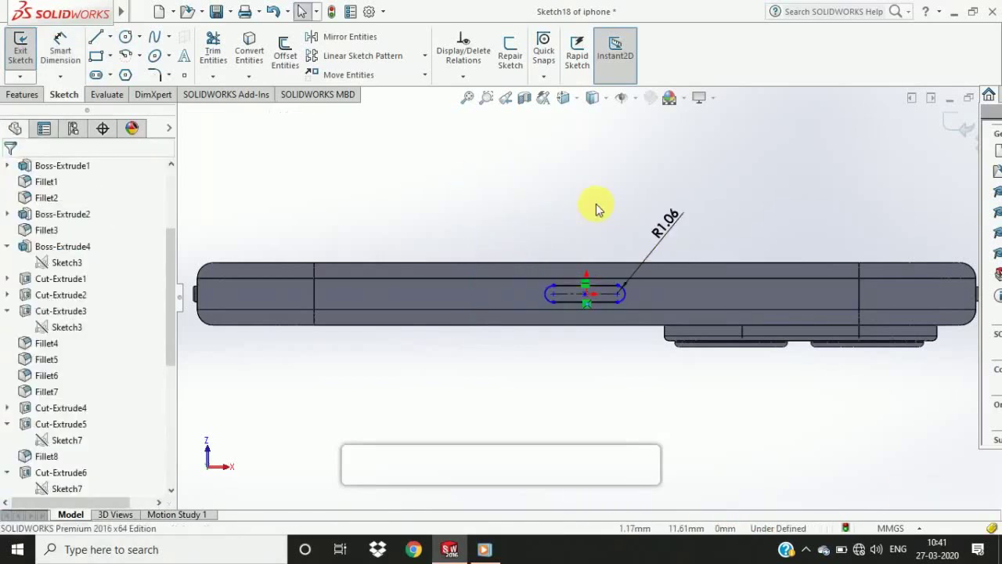
# - Dimension the slot's straight edge to 8 mm and move the slot's centre point onto the origin
pyautogui.click(60, 43)
pyautogui.click(559, 285)
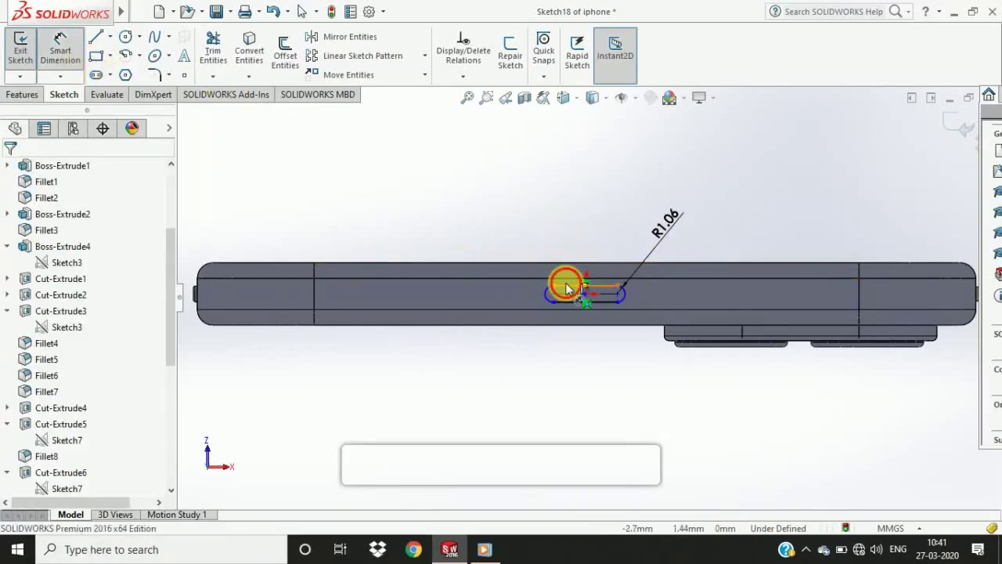
pyautogui.click(502, 167)
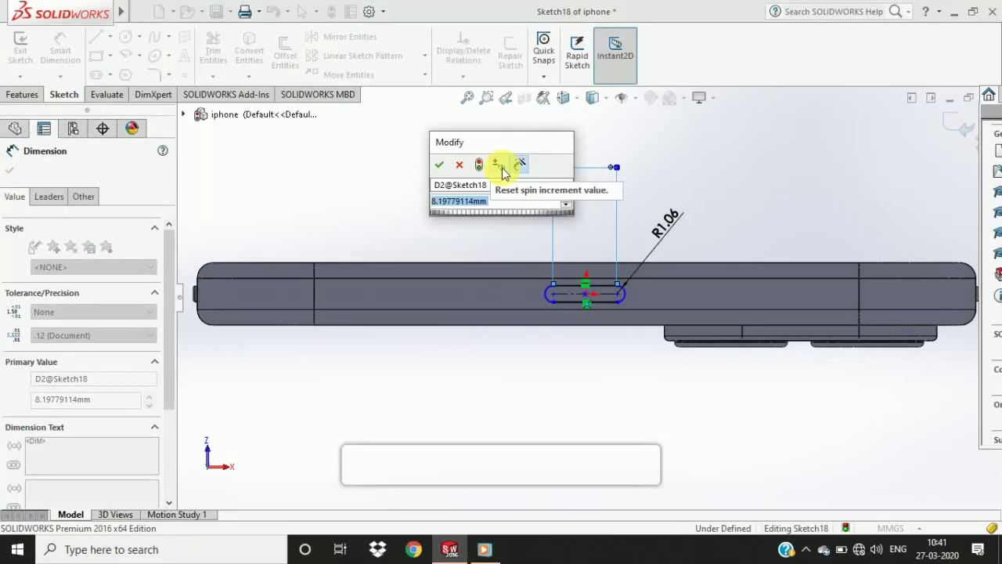
pyautogui.write('8')
pyautogui.press('Return')
pyautogui.press('Escape')
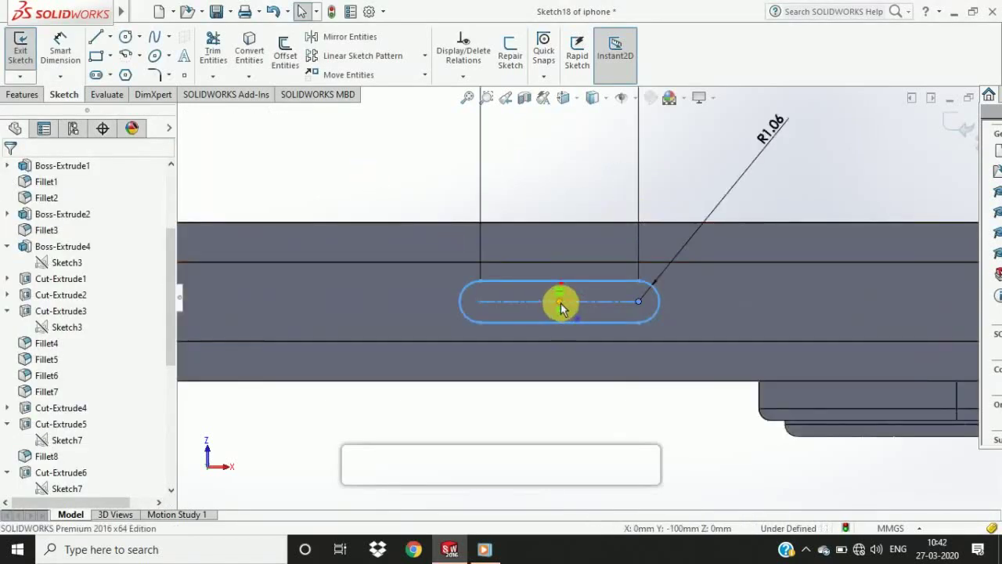
pyautogui.moveTo(561, 303); pyautogui.dragTo(562, 302)
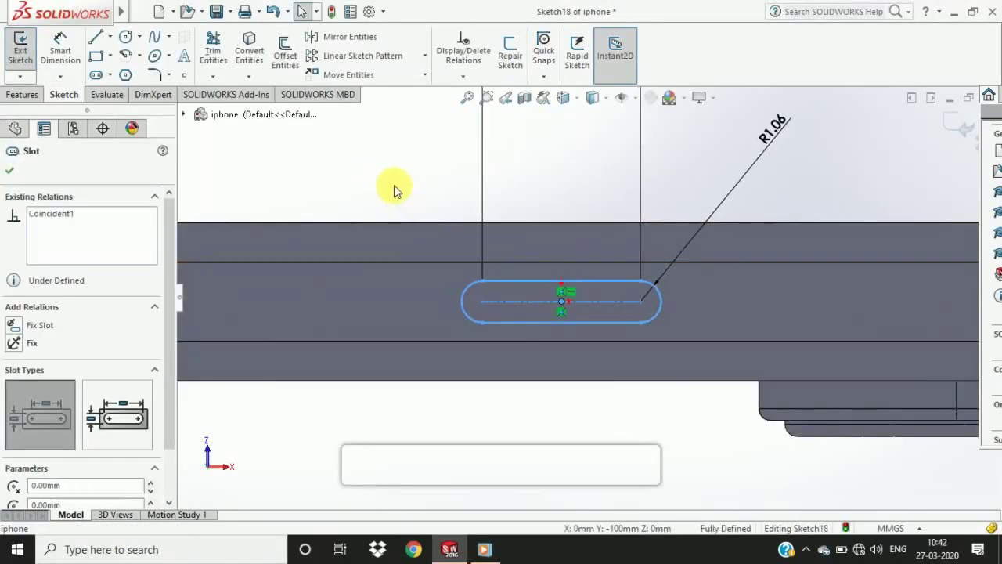
pyautogui.click(394, 185)
# - Cut-extrude the slot sketch blind 3.5 mm deep into the phone's bottom end
pyautogui.moveTo(341, 171); pyautogui.dragTo(356, 166, button='middle')
pyautogui.scroll(-4, 420, 278)
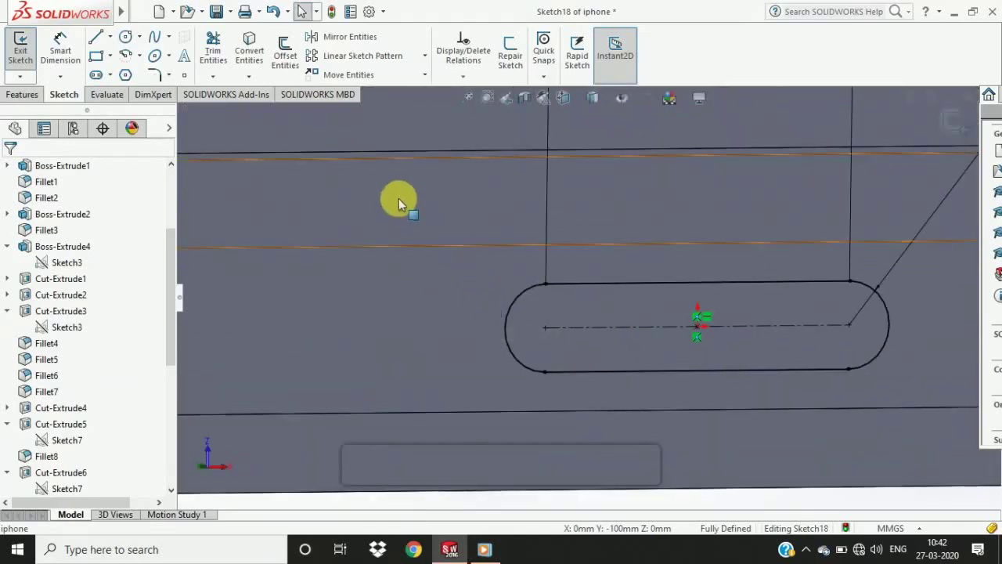
pyautogui.click(31, 94)
pyautogui.click(226, 57)
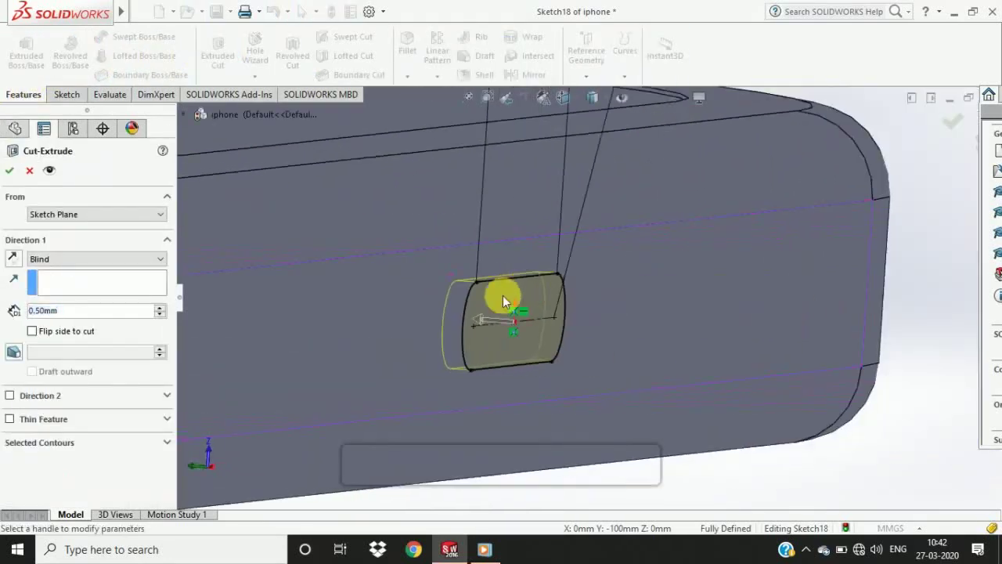
pyautogui.write('4.')
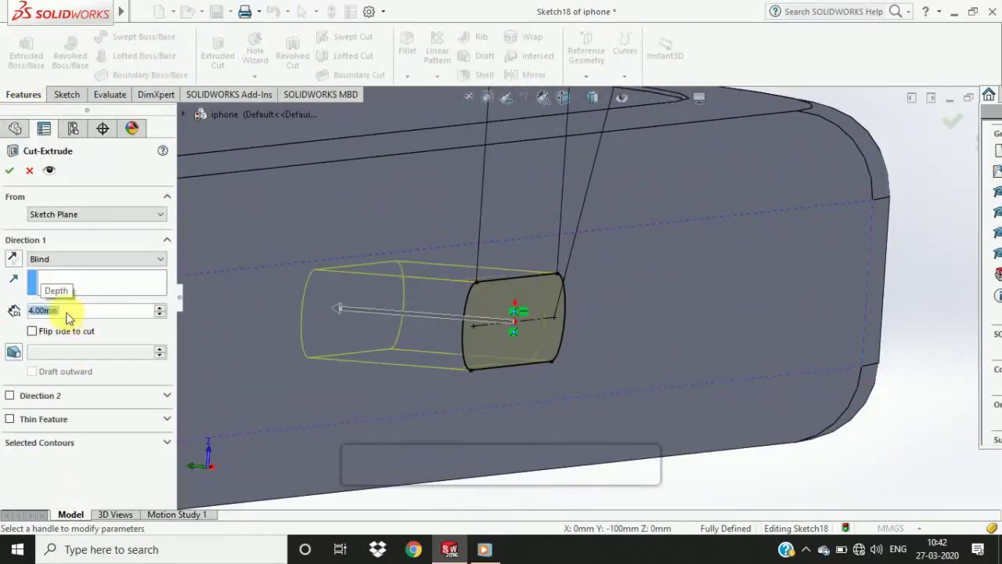
pyautogui.moveTo(348, 289); pyautogui.dragTo(366, 273, button='middle')
pyautogui.scroll(-3, 367, 272)
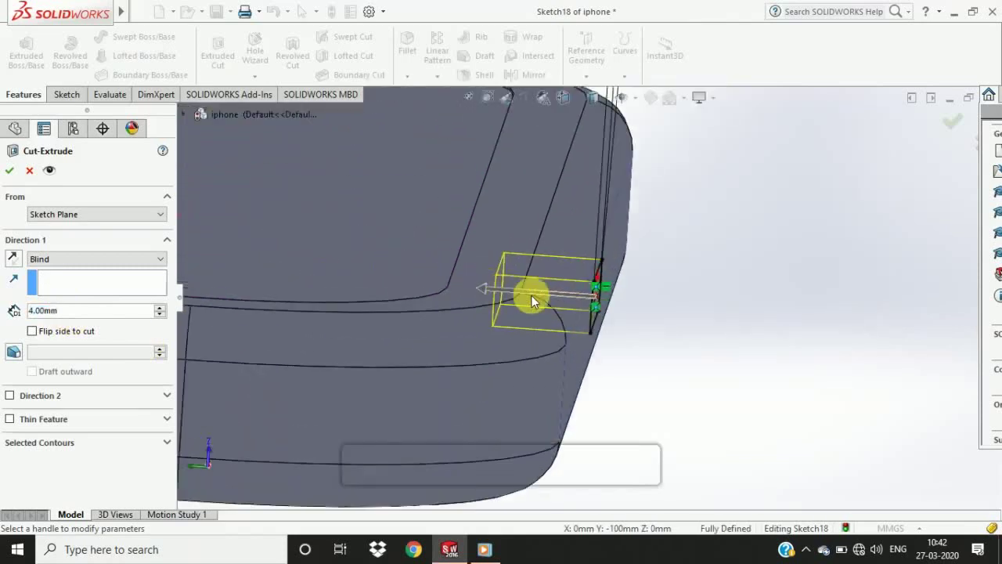
pyautogui.doubleClick(66, 310)
pyautogui.write('3.5')
pyautogui.press('Return')
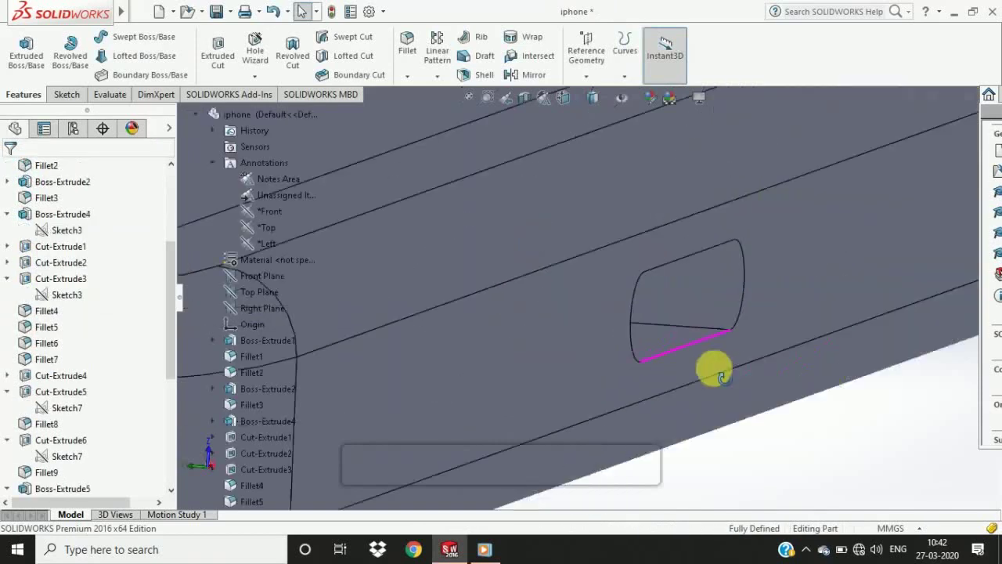
# - Try to fillet the charging port slot's outer edge loop with a 0.8 mm radius
pyautogui.moveTo(716, 371); pyautogui.dragTo(689, 300, button='middle')
pyautogui.scroll(-4, 689, 301)
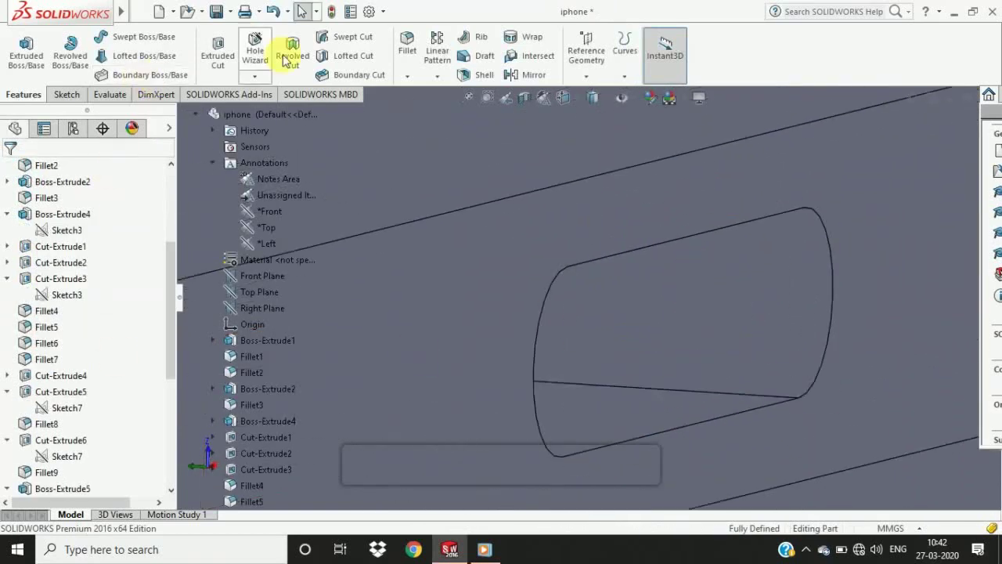
pyautogui.click(832, 301)
pyautogui.doubleClick(69, 437)
pyautogui.write('1')
pyautogui.press('Return')
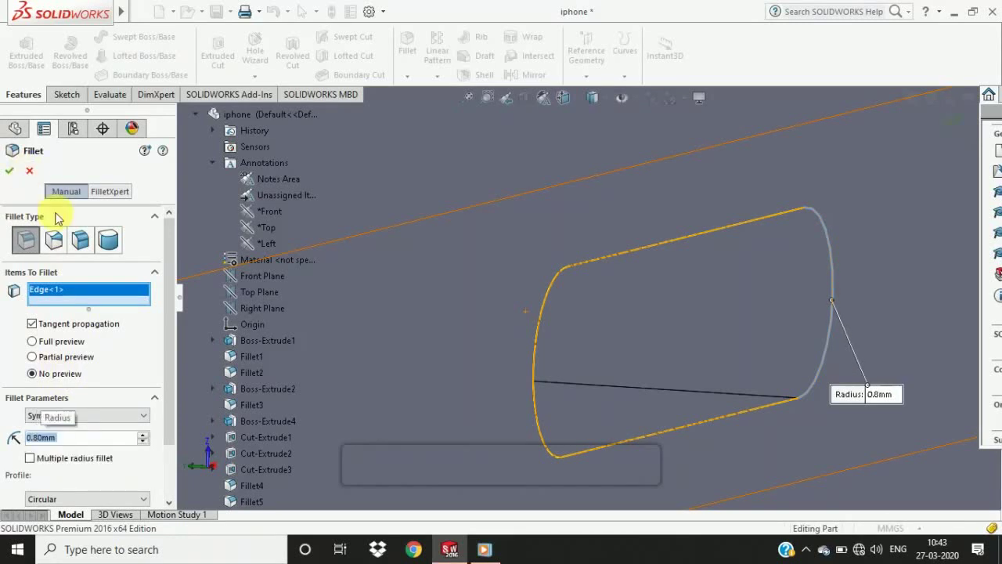
pyautogui.click(11, 174)
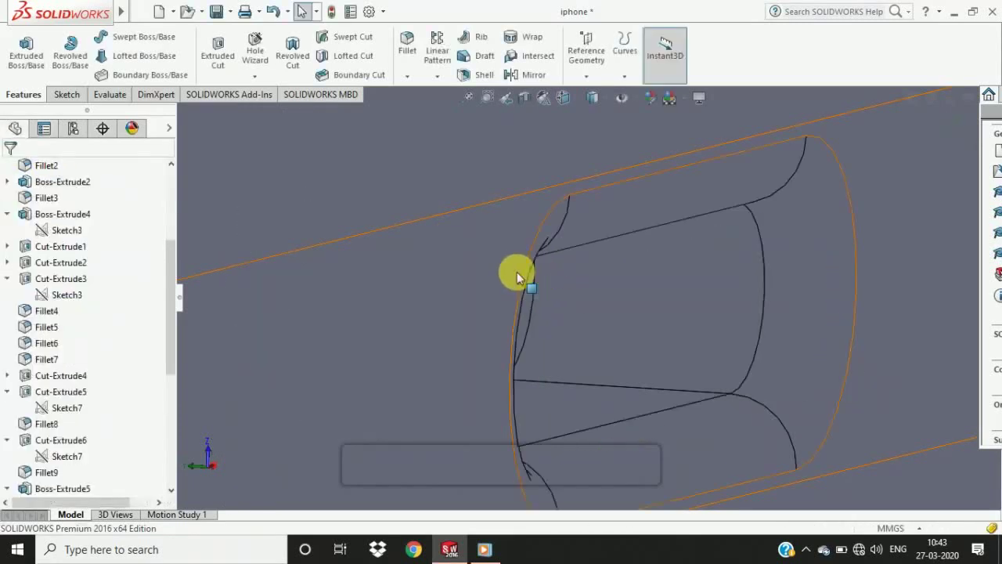
# - Fillet the charging port slot's outer edge loop with a 0.1 mm radius and tangent propagation
pyautogui.click(618, 253)
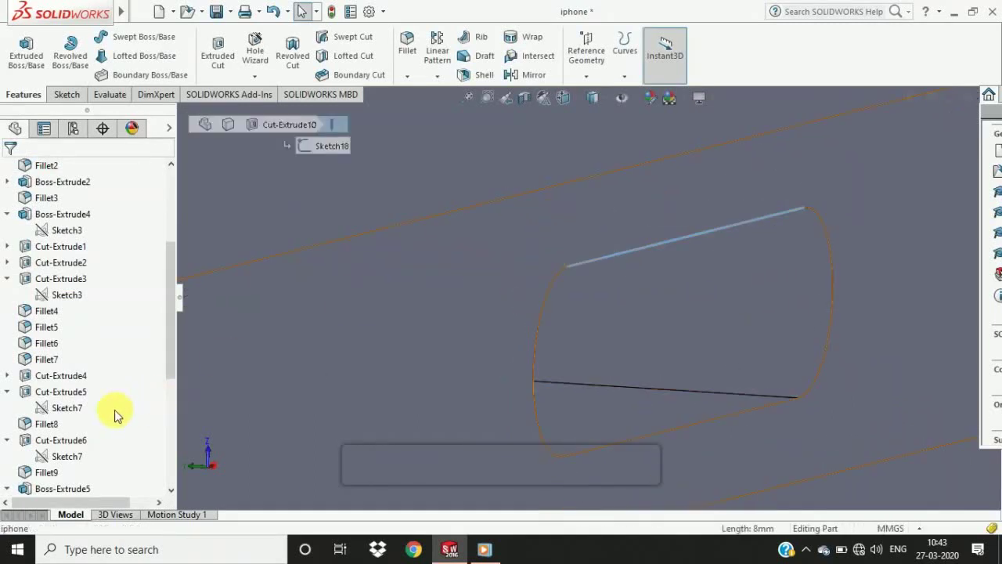
pyautogui.click(407, 45)
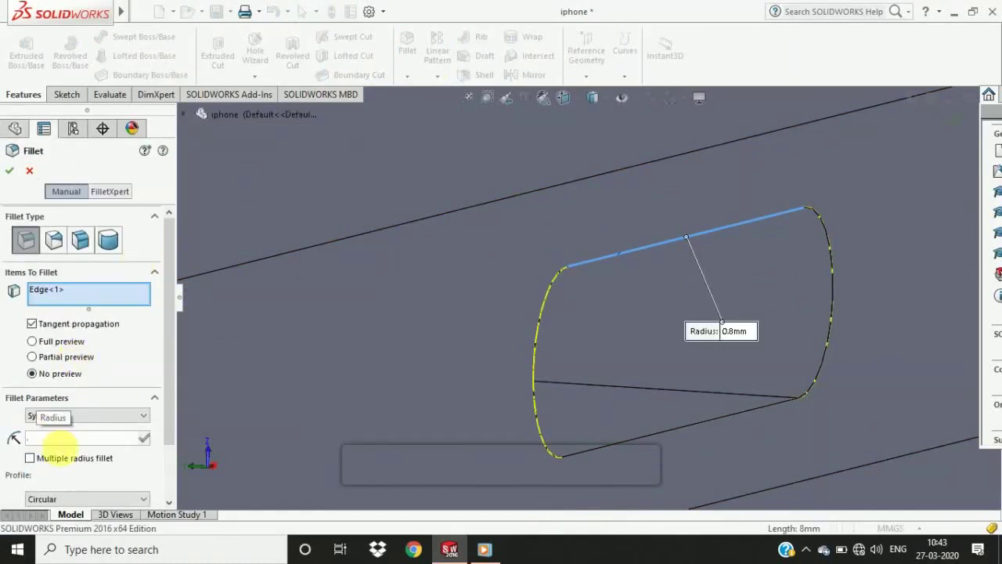
pyautogui.click(11, 171)
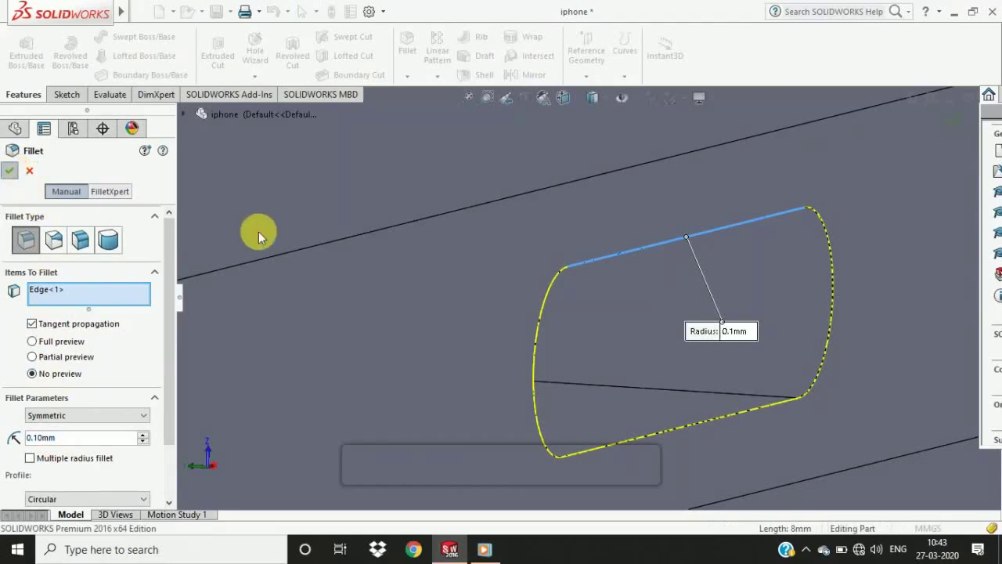
# - Start a new sketch on the flat bottom end face around the charging port and view it straight on
pyautogui.moveTo(381, 297)
pyautogui.mouseDown(button='middle')
pyautogui.moveTo(589, 394)
pyautogui.moveTo(712, 403)
pyautogui.moveTo(667, 396)
pyautogui.mouseUp(button='middle')
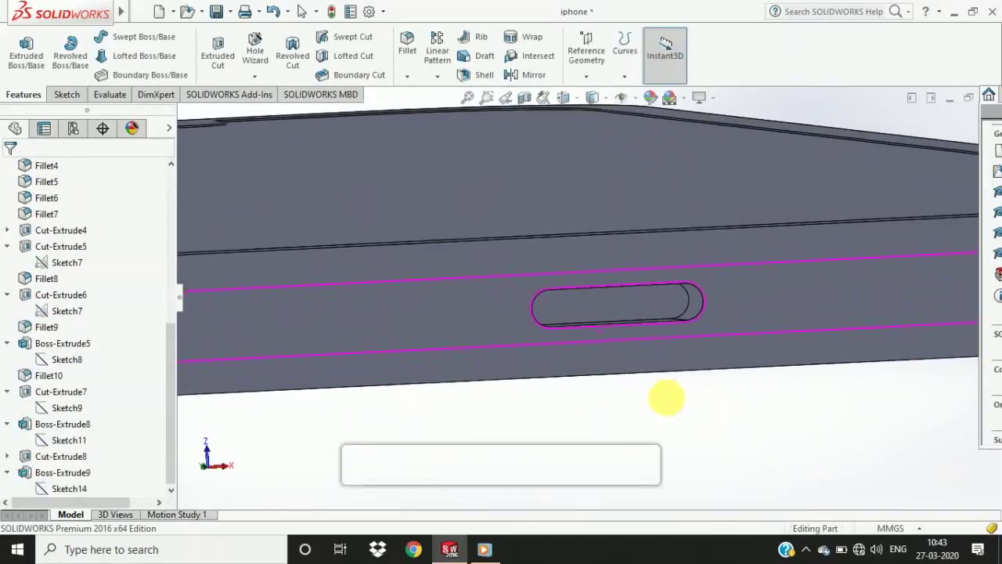
pyautogui.click(603, 357)
pyautogui.click(66, 94)
pyautogui.click(20, 47)
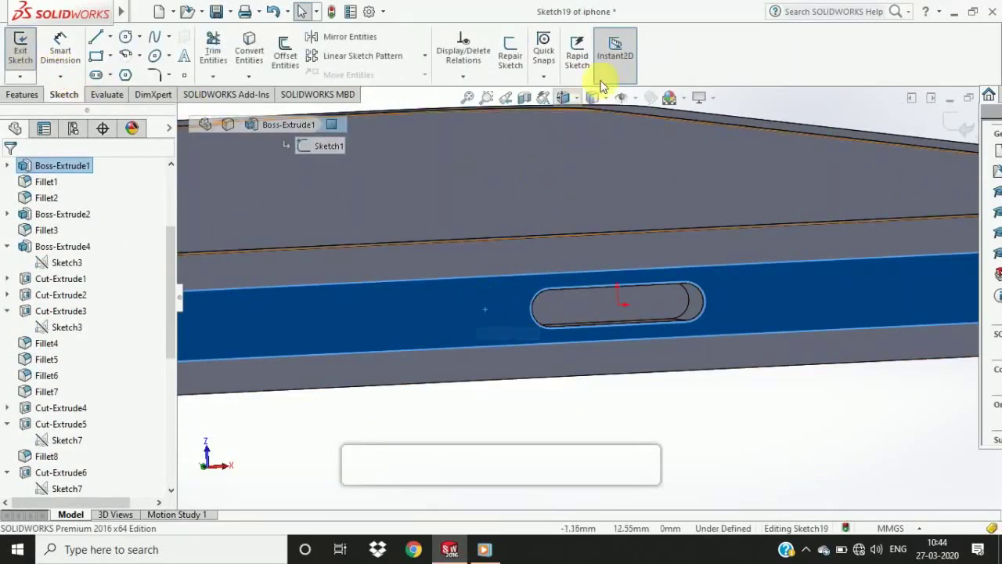
pyautogui.click(592, 97)
pyautogui.click(577, 127)
pyautogui.scroll(-5, 546, 294)
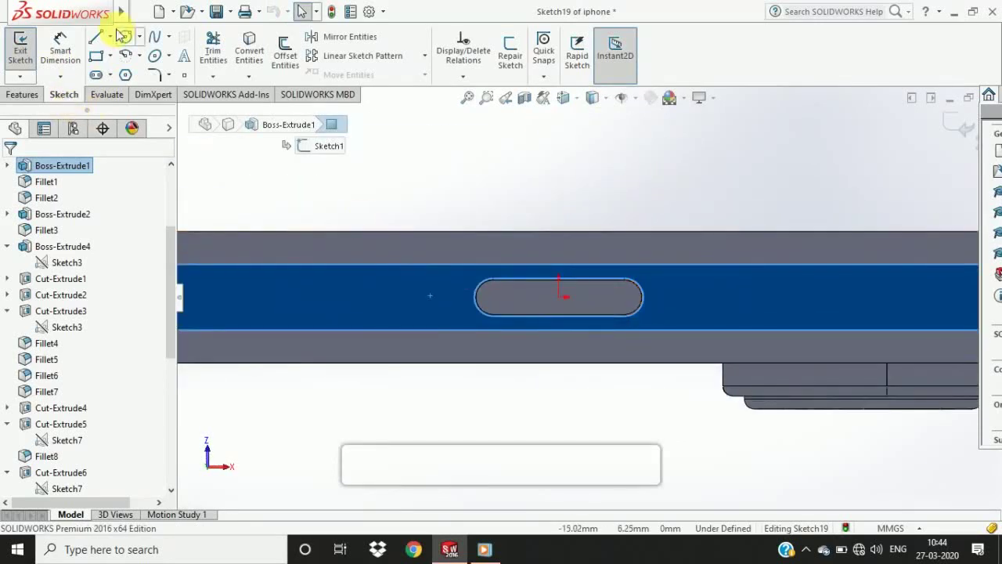
# - Sketch one circle on each side of the port slot, level with its centre, with radii of about 0.77 and 0.67 mm
pyautogui.click(125, 37)
pyautogui.click(435, 300)
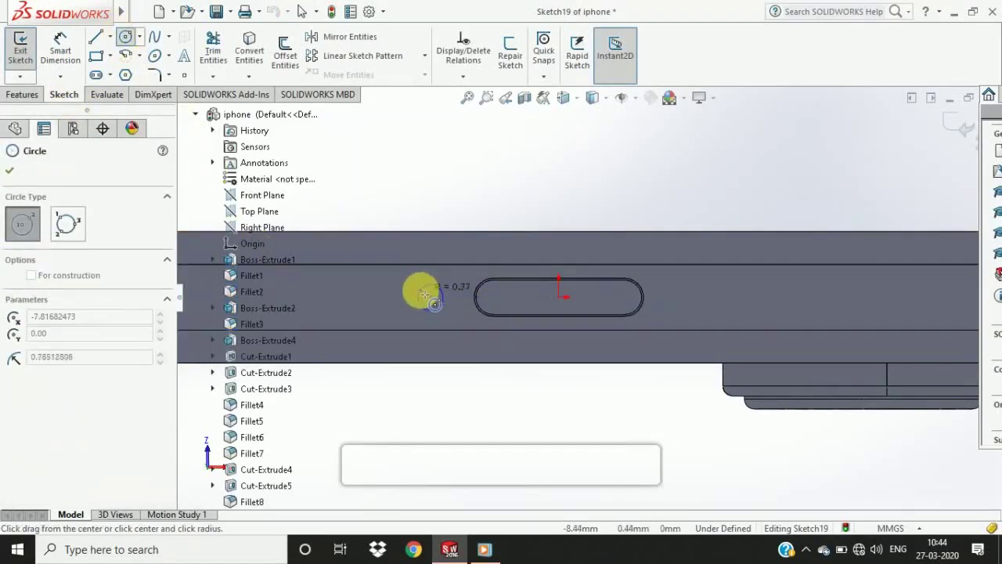
pyautogui.click(424, 294)
pyautogui.click(674, 297)
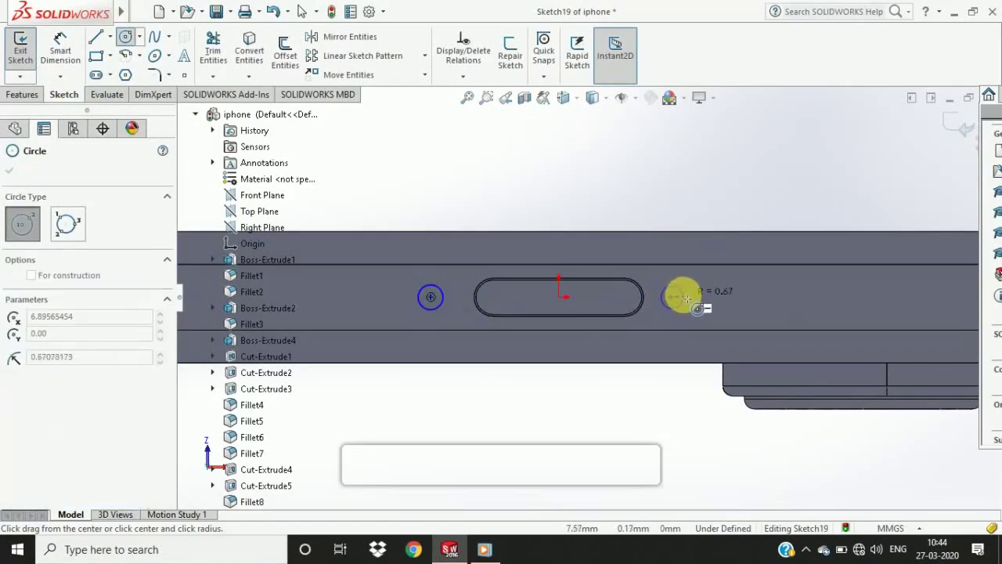
pyautogui.click(683, 297)
# - Dimension the diameter of the circle on the port slot's left side as 1.5 mm
pyautogui.click(61, 48)
pyautogui.click(430, 285)
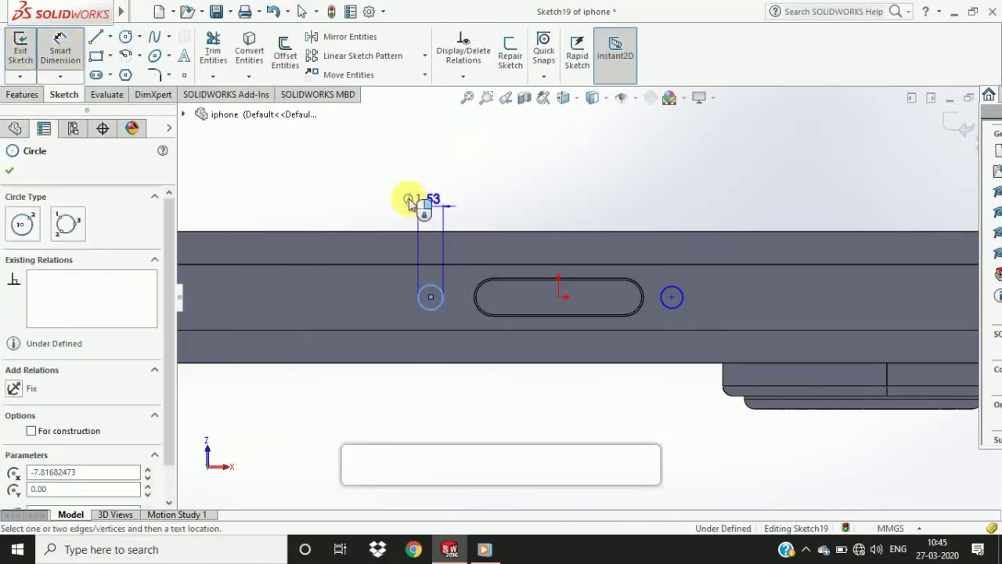
pyautogui.click(409, 201)
pyautogui.write('1.5')
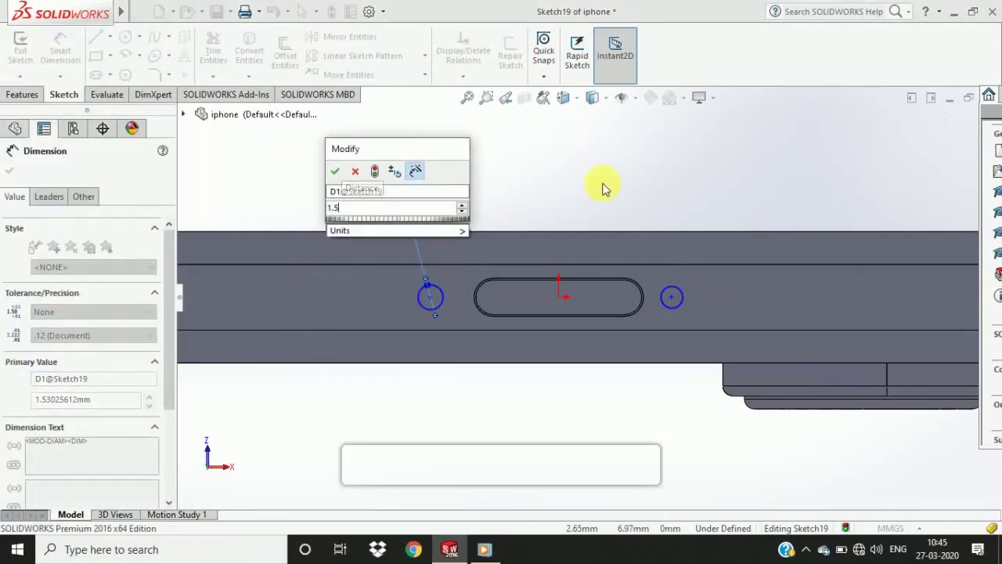
pyautogui.press('Return')
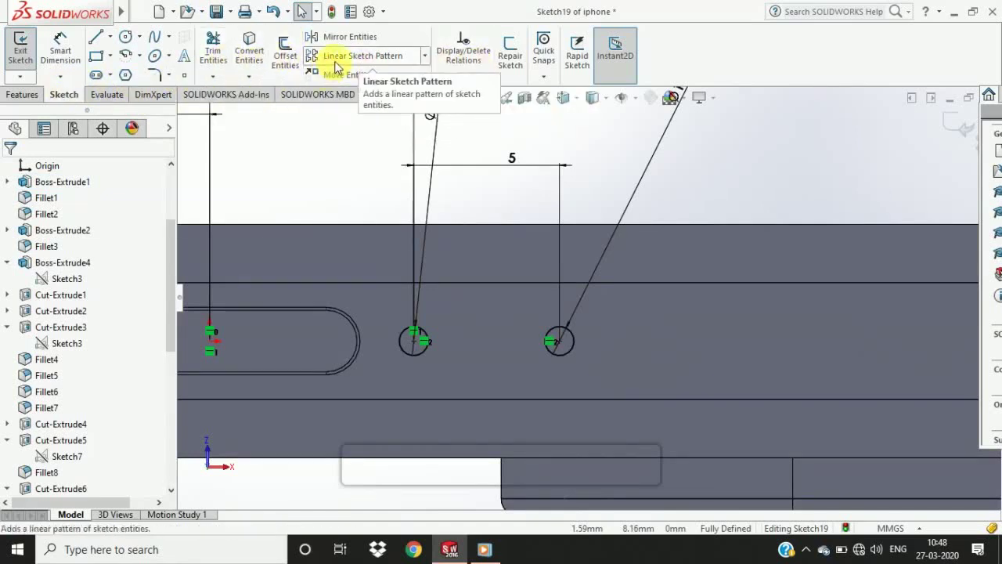
# - Set up a linear sketch pattern using the end face's long upper edge as Direction 1 and its short side edge as Direction 2
pyautogui.click(371, 62)
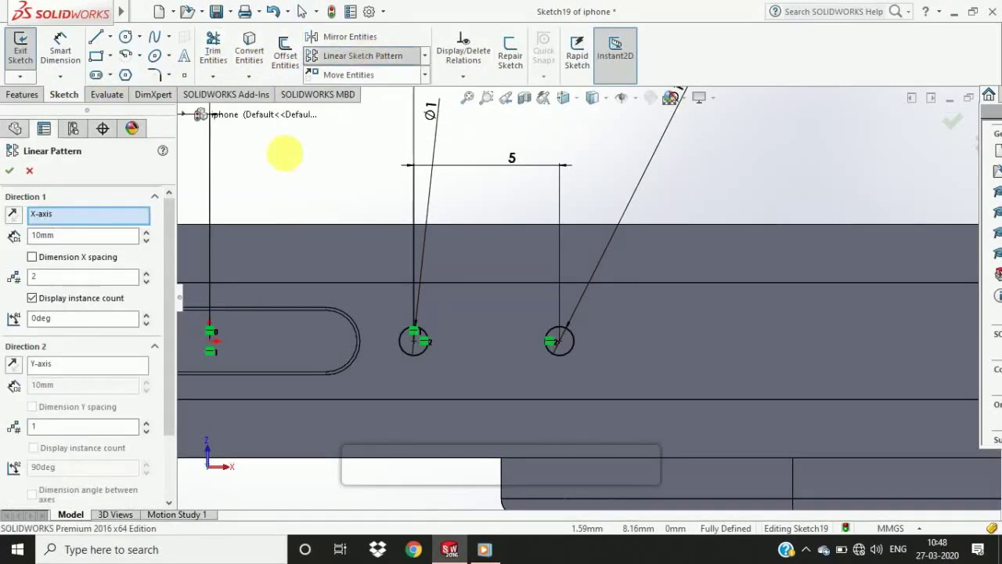
pyautogui.click(69, 216)
pyautogui.click(741, 282)
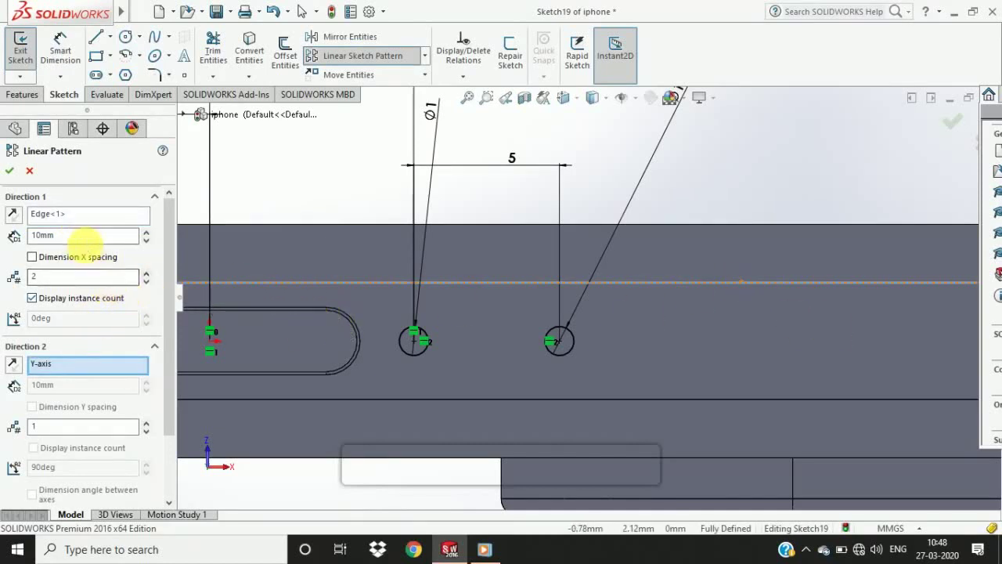
pyautogui.scroll(-2, 516, 311)
pyautogui.scroll(8, 528, 313)
pyautogui.scroll(-8, 623, 306)
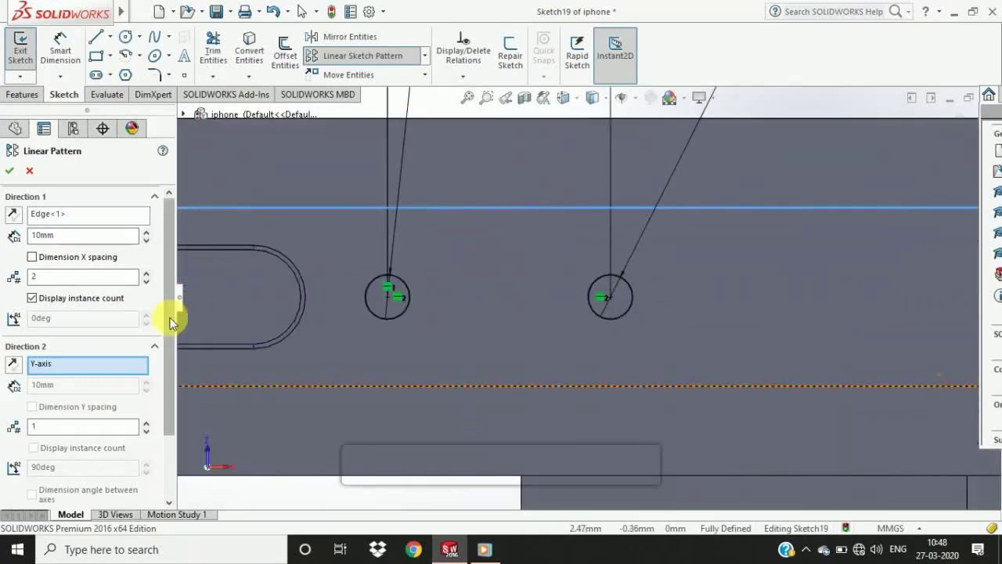
pyautogui.scroll(5, 588, 313)
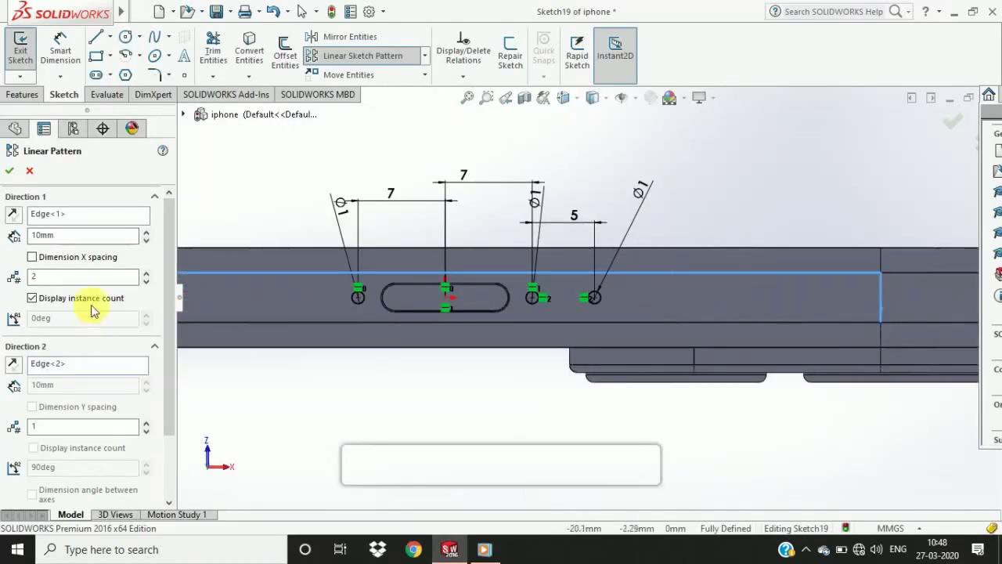
pyautogui.click(147, 282)
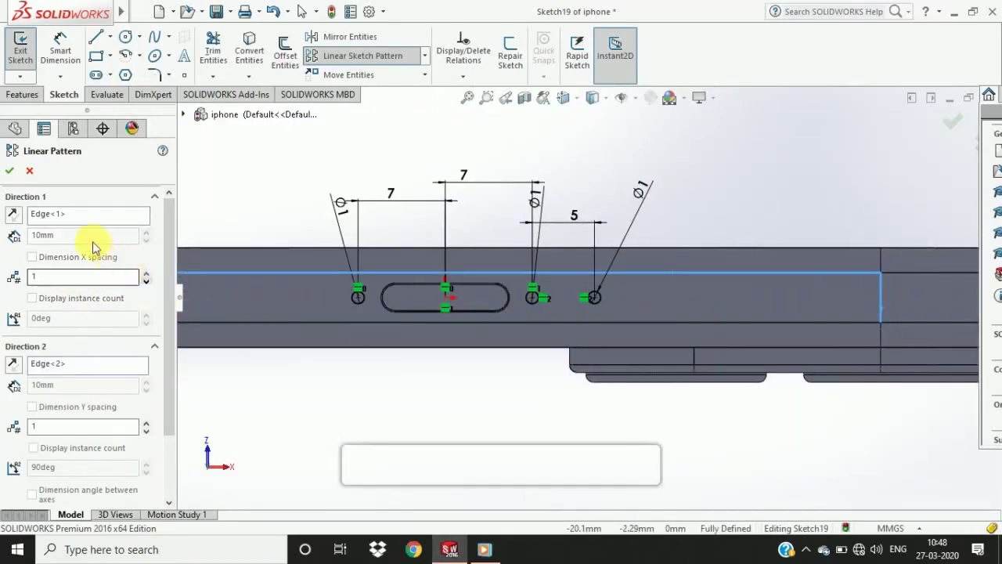
pyautogui.scroll(-3, 593, 327)
pyautogui.moveTo(169, 364); pyautogui.dragTo(166, 440)
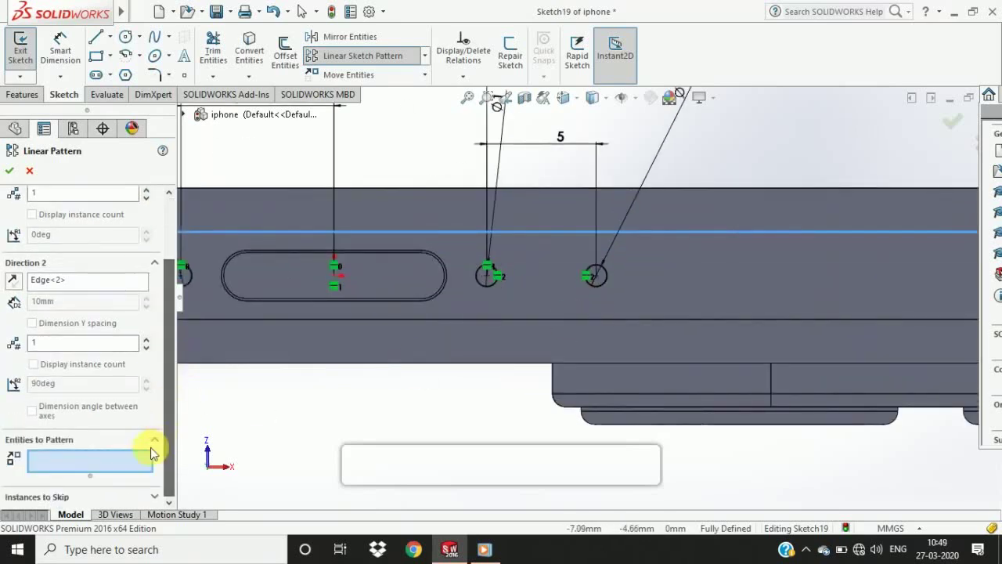
pyautogui.click(140, 461)
pyautogui.click(608, 280)
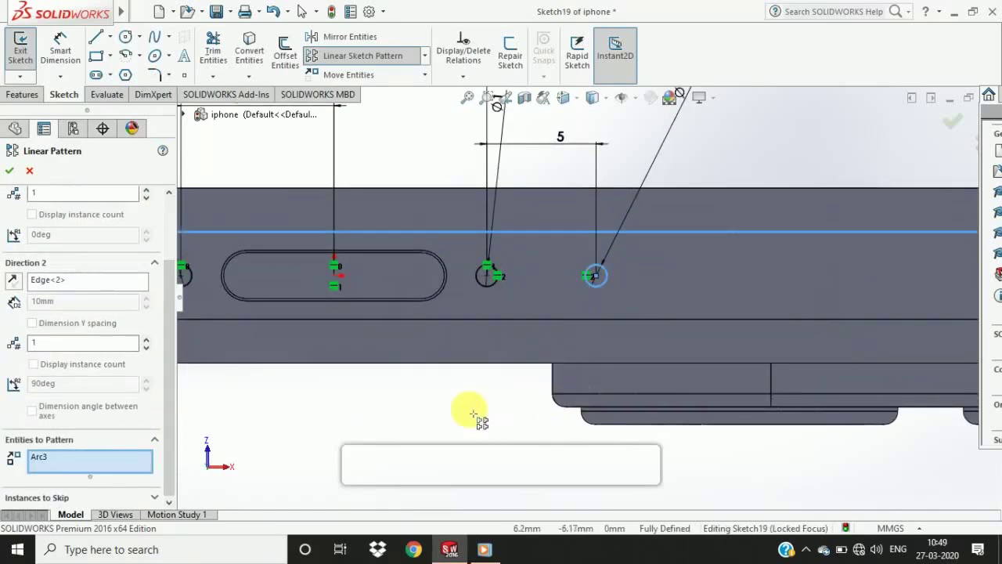
pyautogui.scroll(3, 532, 325)
pyautogui.scroll(-2, 664, 252)
pyautogui.scroll(-3, 663, 227)
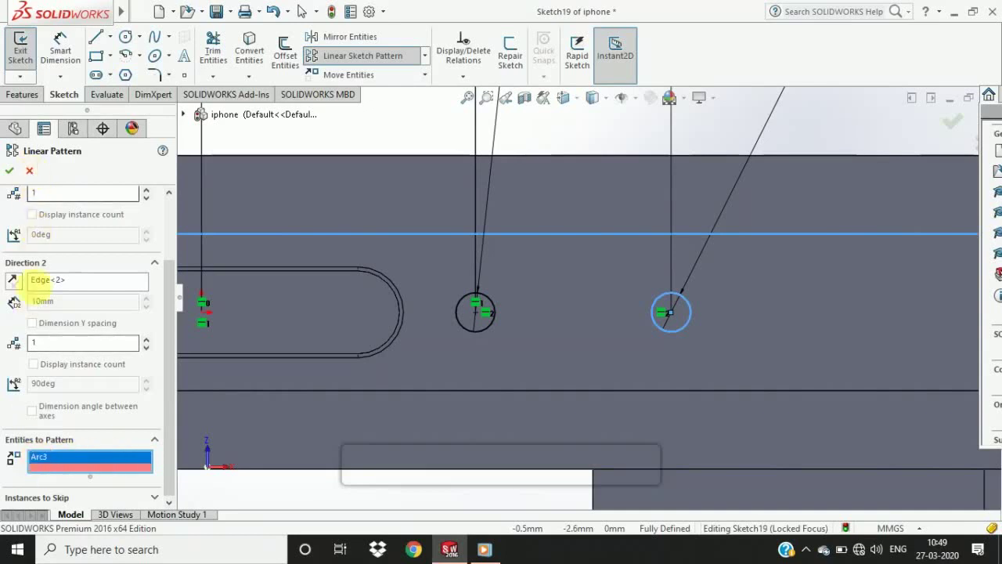
pyautogui.click(86, 496)
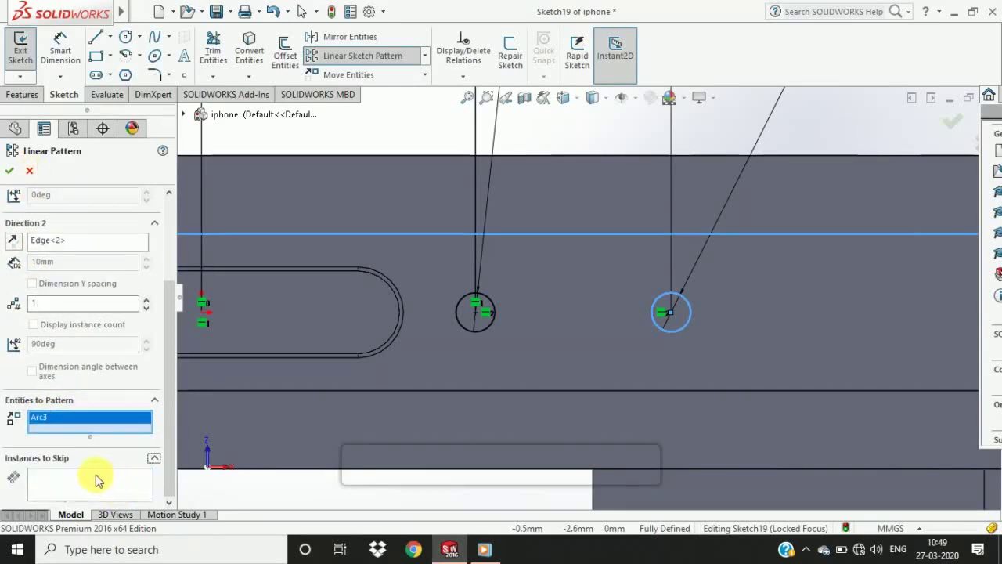
pyautogui.rightClick(71, 423)
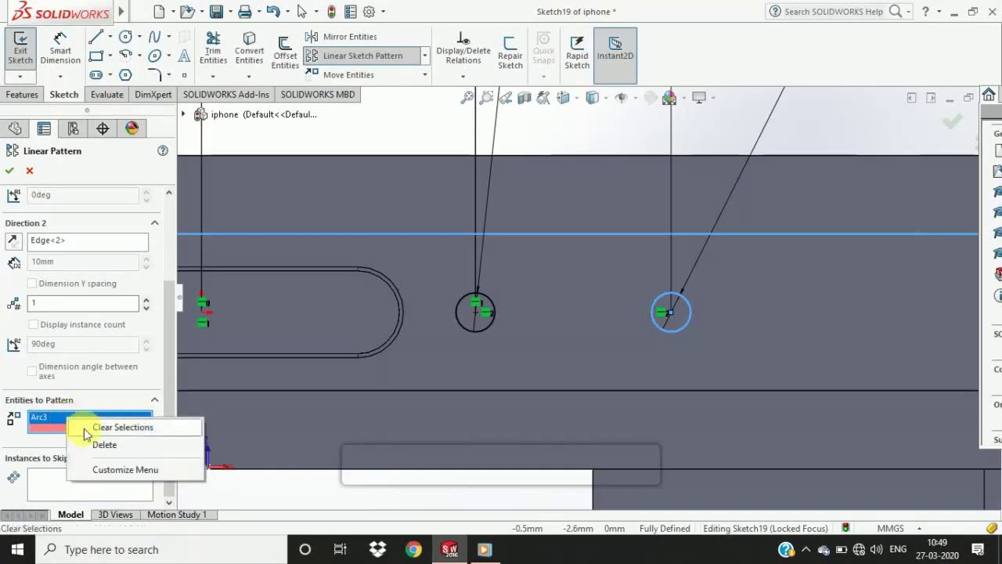
pyautogui.click(49, 419)
pyautogui.click(30, 171)
pyautogui.click(392, 59)
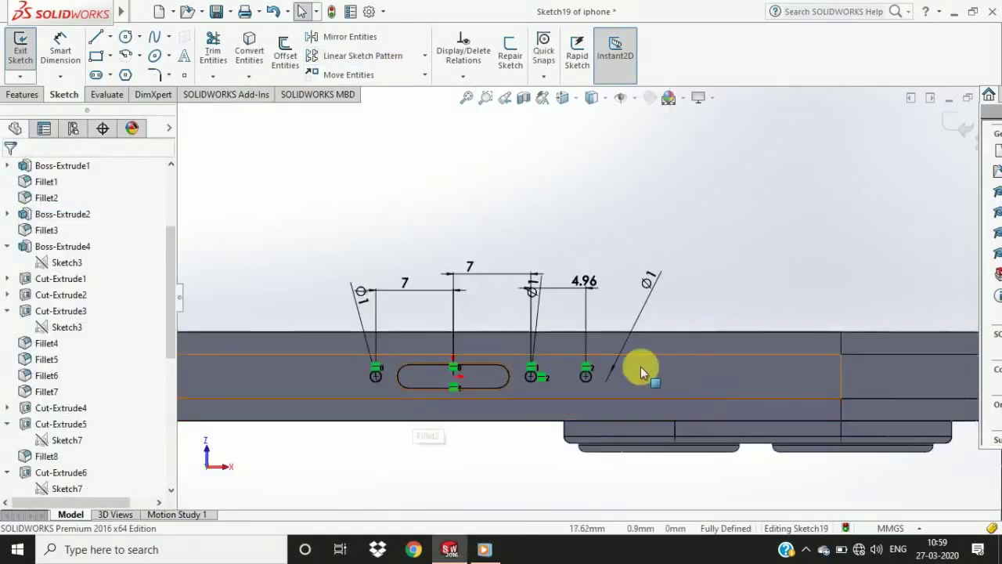
# - Set the spacing between the two circles on the port slot's right side to 7 mm
pyautogui.doubleClick(589, 280)
pyautogui.write('7')
pyautogui.press('Return')
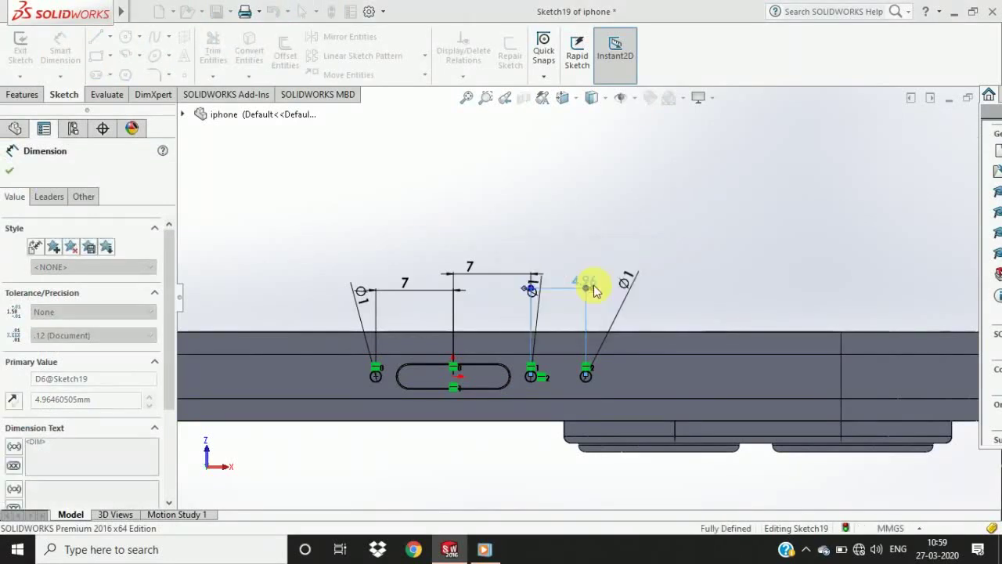
pyautogui.press('Escape')
# - Create a linear sketch pattern of the rightmost circle along the X-axis with 7 instances spaced 2.5 mm apart
pyautogui.click(362, 63)
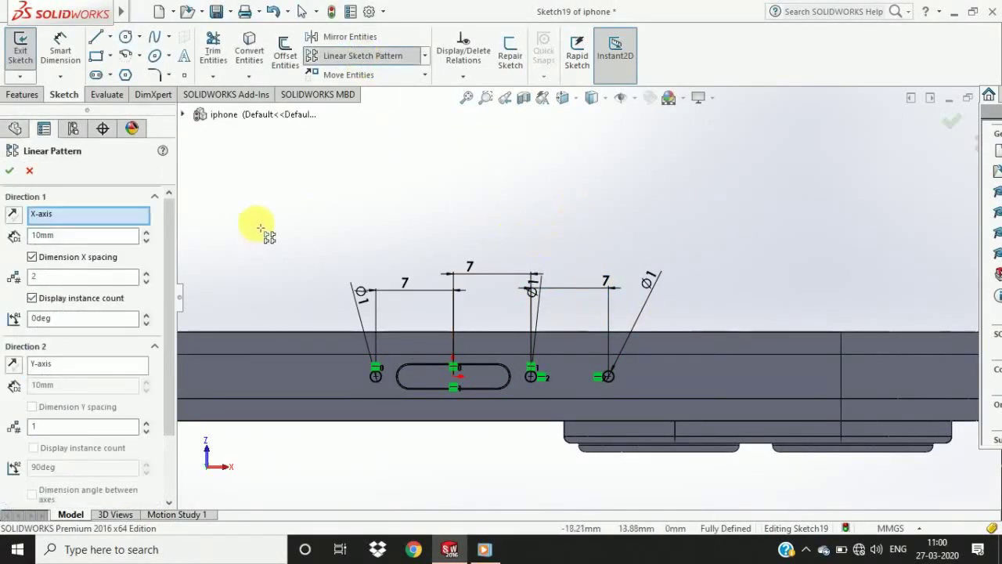
pyautogui.doubleClick(70, 235)
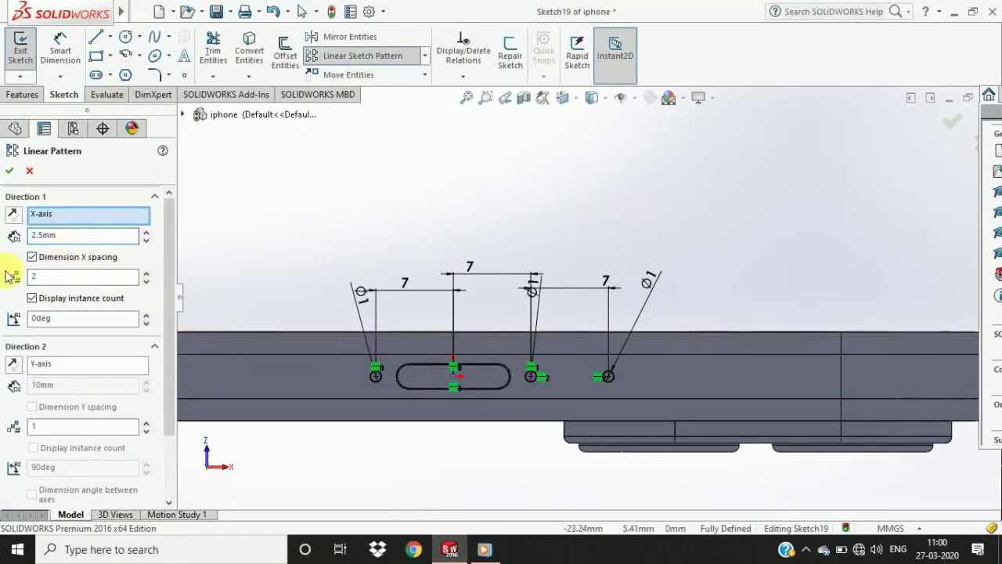
pyautogui.scroll(-2, 82, 313)
pyautogui.click(107, 470)
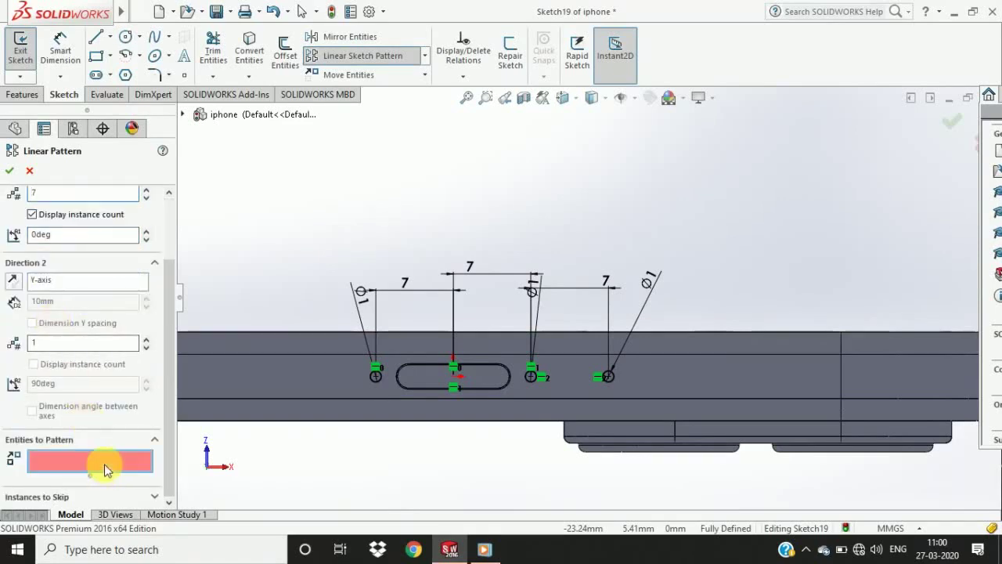
pyautogui.click(611, 379)
pyautogui.click(13, 172)
pyautogui.scroll(-5, 659, 384)
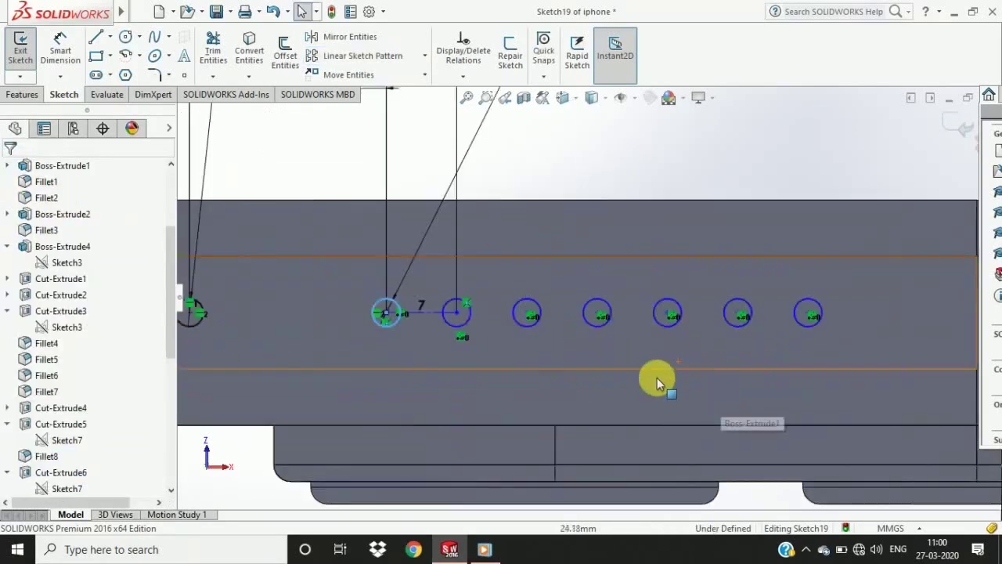
pyautogui.click(530, 175)
pyautogui.click(386, 313)
pyautogui.keyDown('ctrl'); pyautogui.click(456, 313); pyautogui.keyUp('ctrl')
pyautogui.click(532, 314)
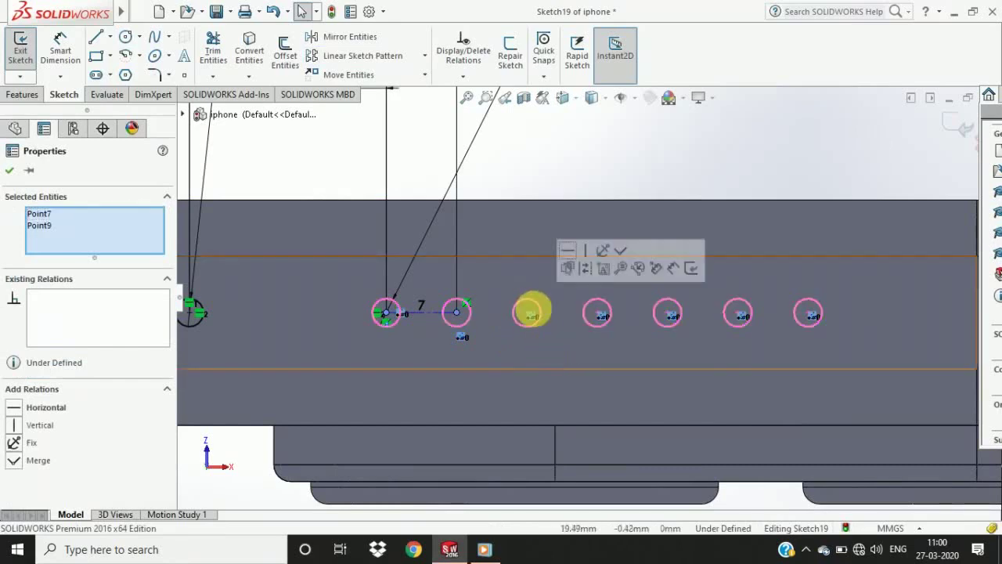
pyautogui.click(413, 337)
pyautogui.click(386, 313)
pyautogui.keyDown('ctrl'); pyautogui.click(457, 312); pyautogui.keyUp('ctrl')
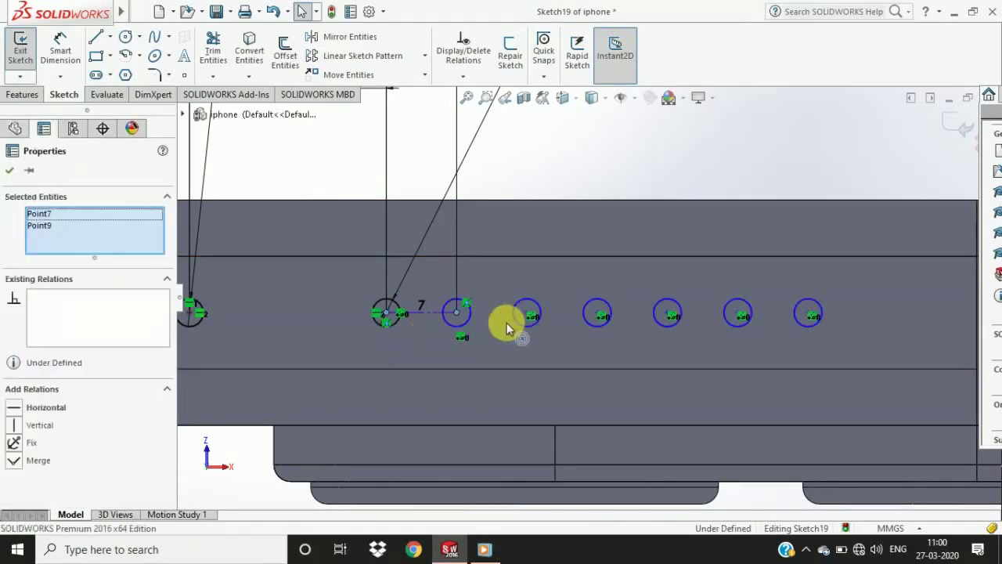
pyautogui.press('Escape')
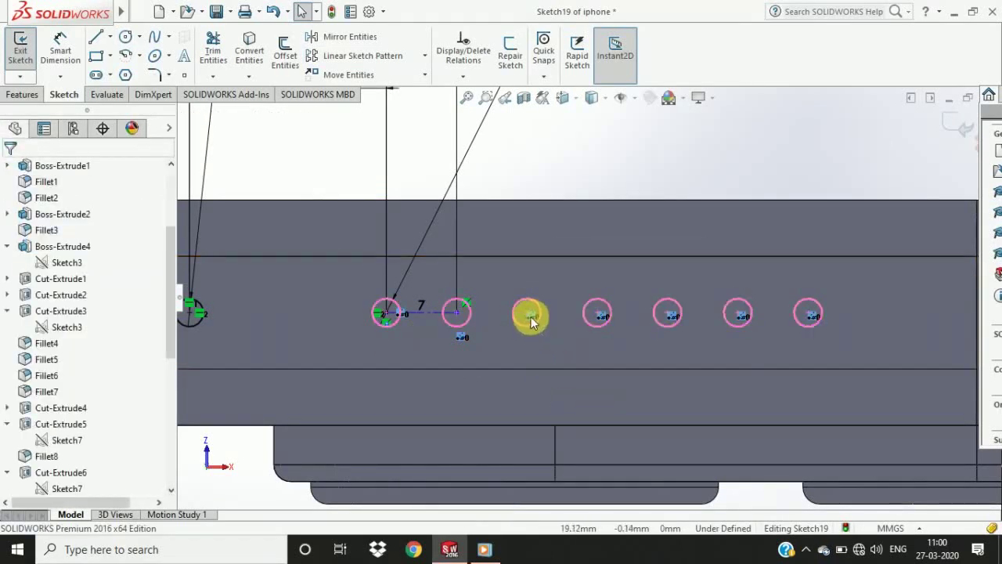
# - Add a horizontal relation across the centre points of all seven circles in the right-hand pattern
pyautogui.scroll(-5, 423, 317)
pyautogui.click(300, 291)
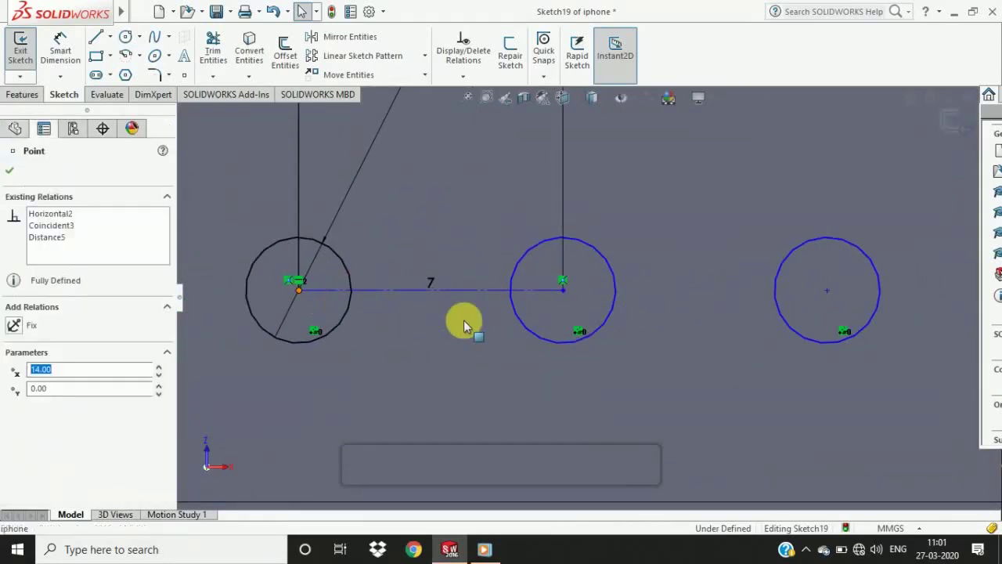
pyautogui.keyDown('ctrl'); pyautogui.click(564, 291); pyautogui.keyUp('ctrl')
pyautogui.click(827, 291)
pyautogui.scroll(2, 753, 317)
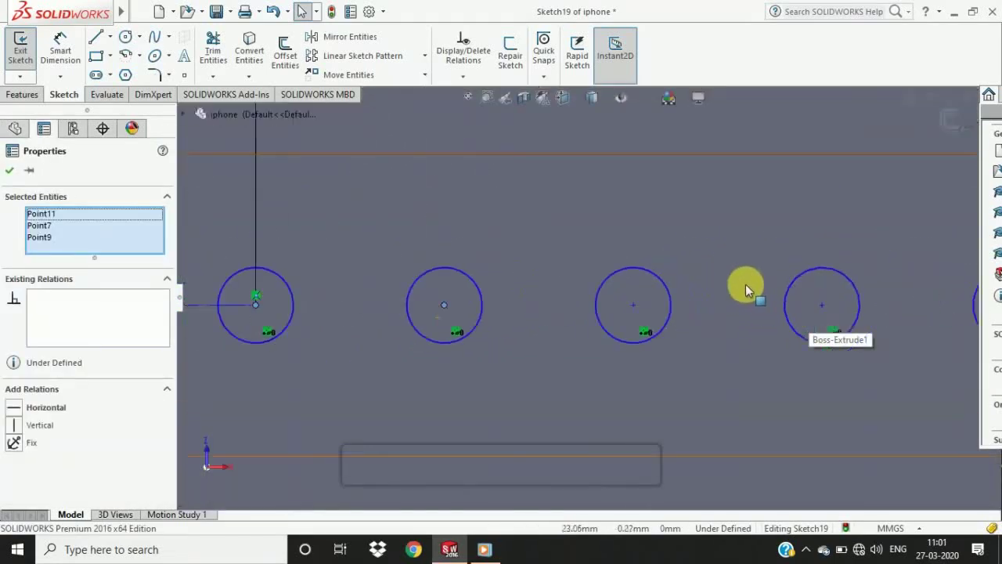
pyautogui.keyDown('ctrl'); pyautogui.click(634, 297); pyautogui.keyUp('ctrl')
pyautogui.keyDown('ctrl'); pyautogui.click(821, 297); pyautogui.keyUp('ctrl')
pyautogui.scroll(3, 791, 306)
pyautogui.scroll(-3, 681, 297)
pyautogui.keyDown('ctrl'); pyautogui.click(577, 296); pyautogui.keyUp('ctrl')
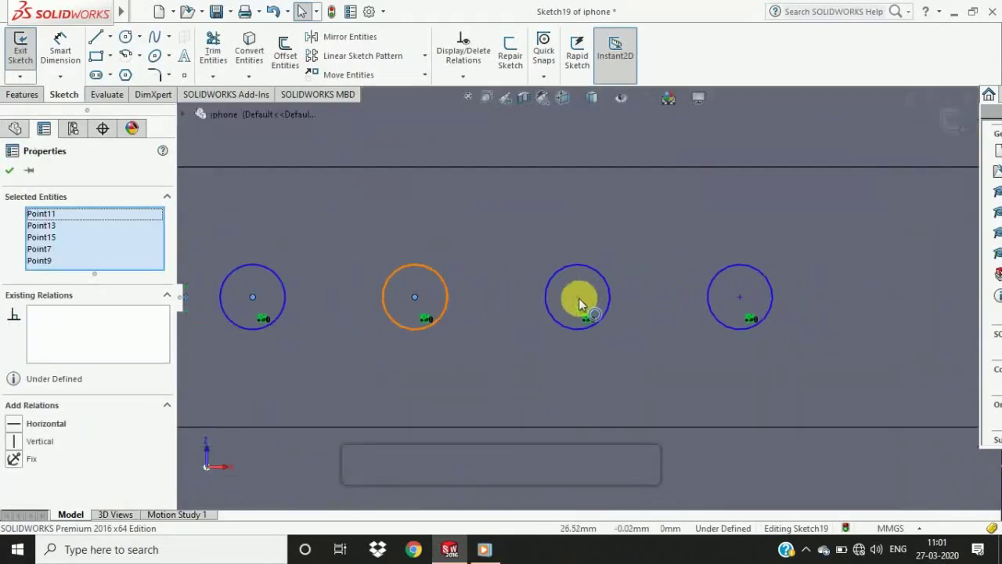
pyautogui.keyDown('ctrl'); pyautogui.click(740, 296); pyautogui.keyUp('ctrl')
pyautogui.scroll(3, 497, 380)
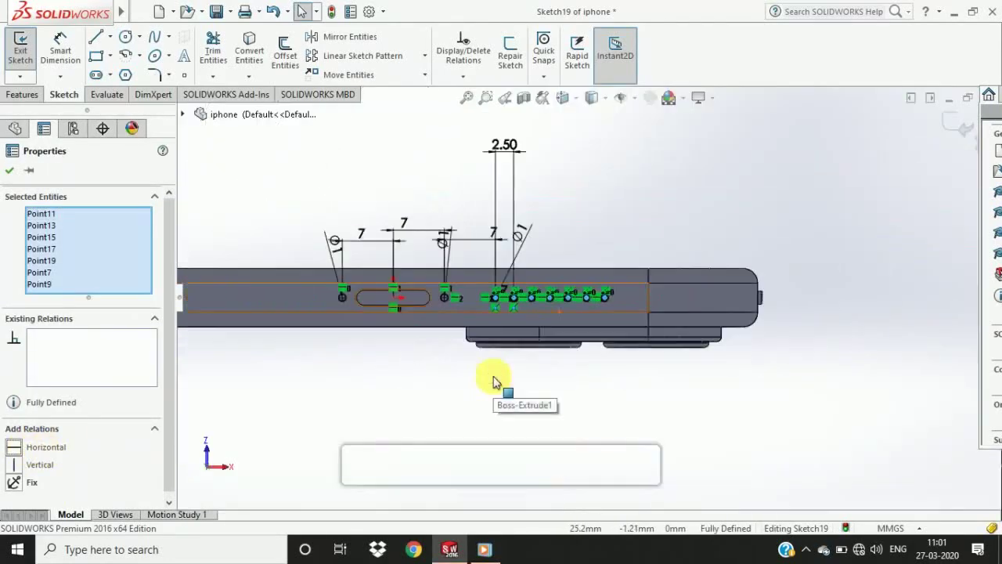
pyautogui.scroll(-4, 427, 344)
pyautogui.scroll(3, 594, 302)
pyautogui.press('Escape')
# - Sketch a circle to the left of the hole on the port slot's left side and dimension its diameter as 1 mm
pyautogui.scroll(-4, 594, 301)
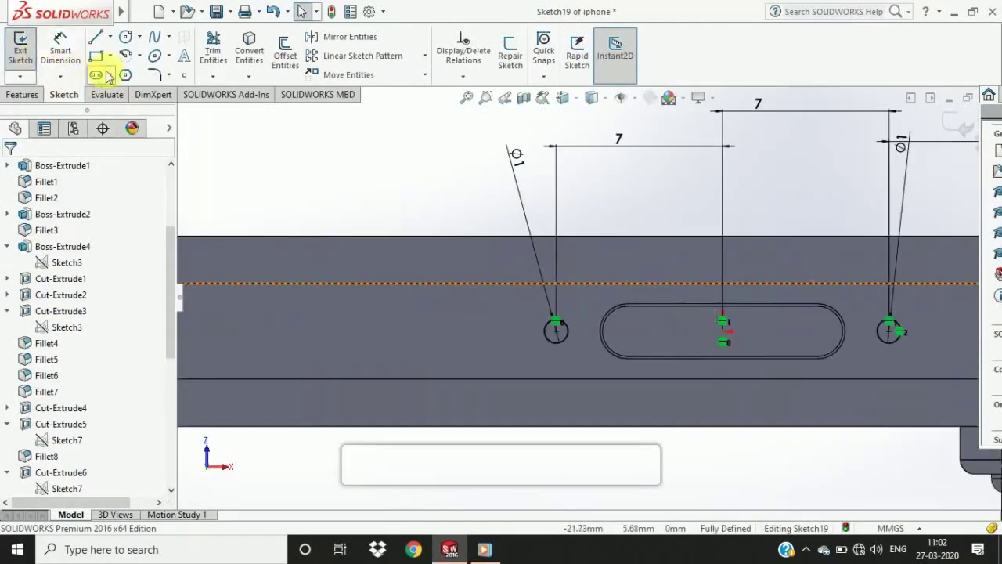
pyautogui.click(125, 37)
pyautogui.click(409, 328)
pyautogui.click(419, 338)
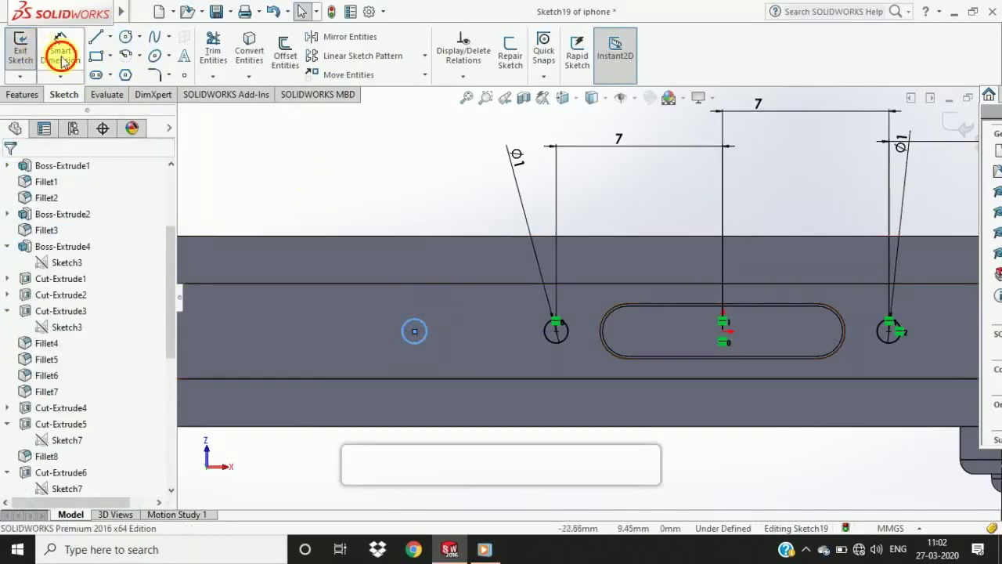
pyautogui.click(60, 47)
pyautogui.click(420, 324)
pyautogui.click(345, 180)
pyautogui.write('1.028745mm')
pyautogui.press('Return')
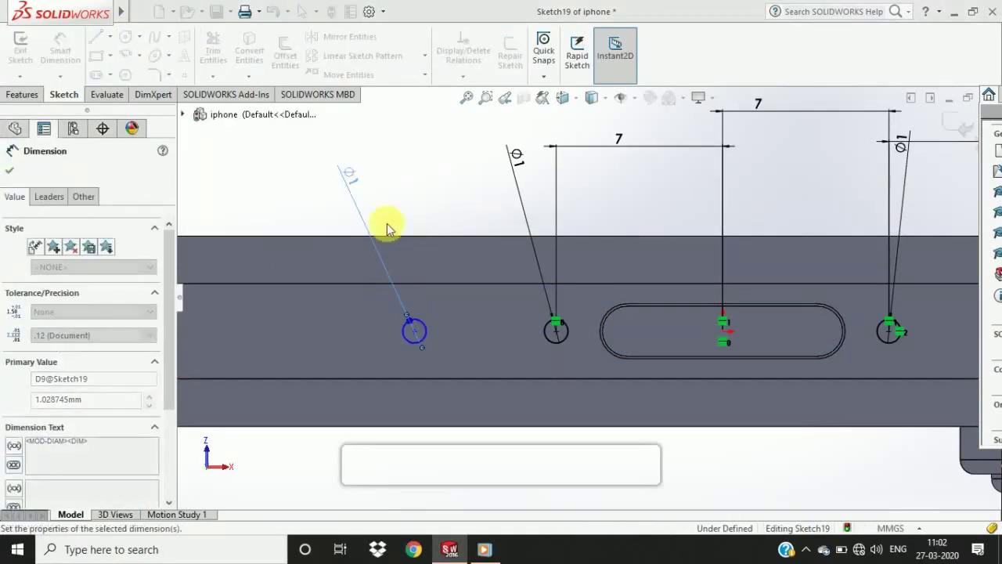
# - Dimension the centre distance between the outer left circle and the hole beside the port slot as 7 mm
pyautogui.click(414, 331)
pyautogui.click(556, 331)
pyautogui.click(389, 165)
pyautogui.write('7')
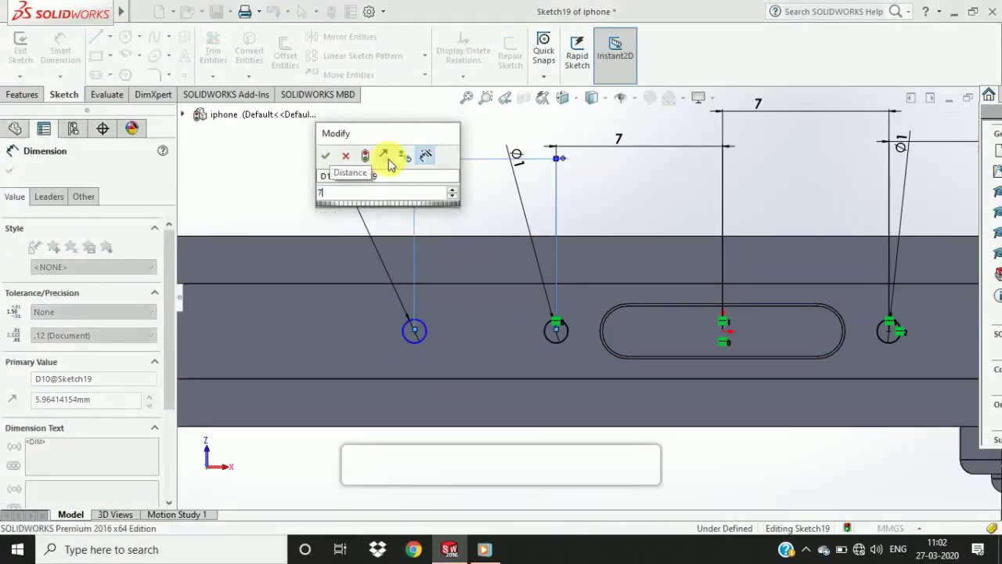
pyautogui.press('Return')
pyautogui.press('Escape')
# - Make the centres of the outer left circle and the neighbouring hole horizontal to each other
pyautogui.click(390, 331)
pyautogui.keyDown('ctrl'); pyautogui.click(556, 332); pyautogui.keyUp('ctrl')
pyautogui.click(45, 407)
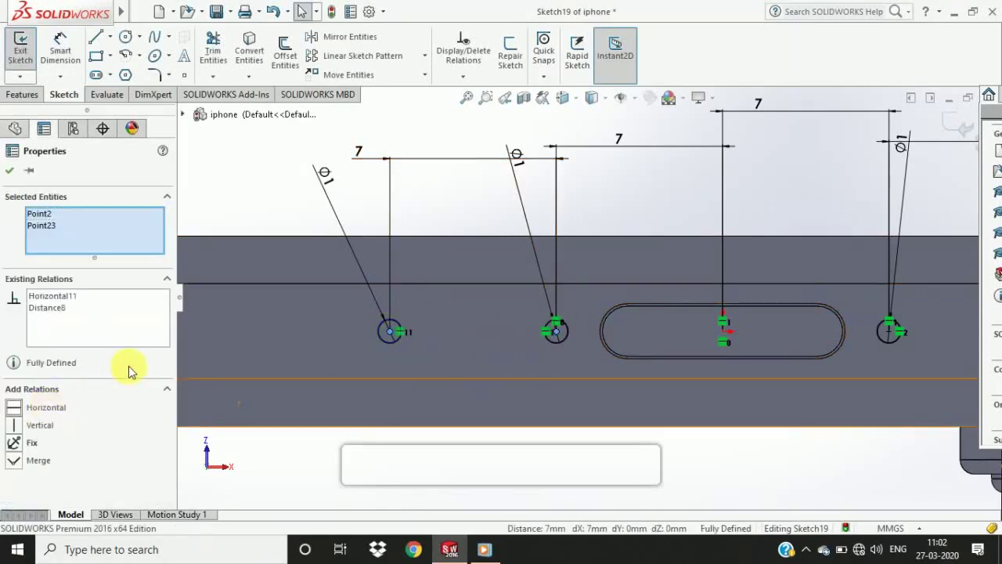
pyautogui.click(305, 192)
# - Create a linear sketch pattern of the outer left circle with 4 instances spaced 2.5 mm apart, running away from the port at 180 degrees
pyautogui.click(374, 56)
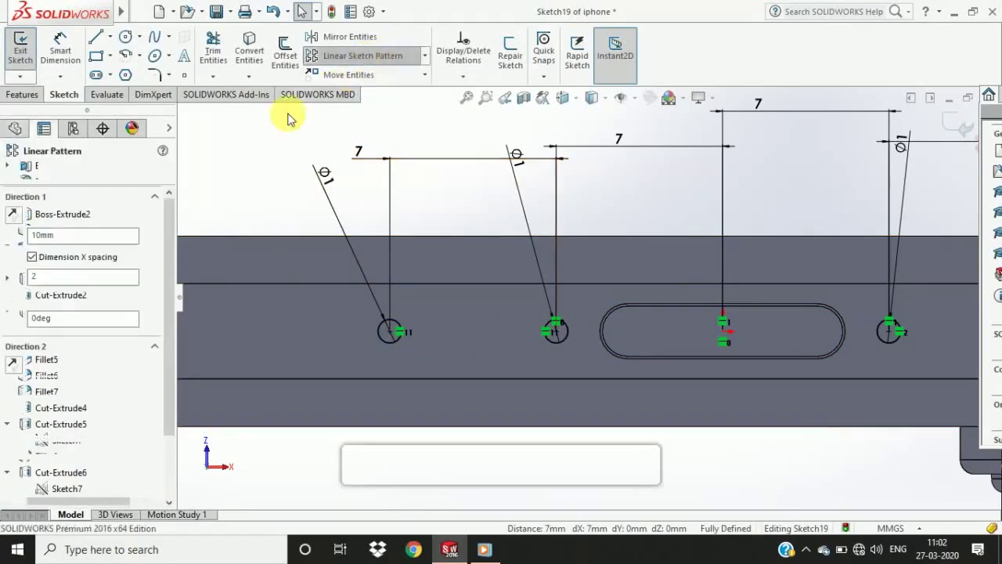
pyautogui.press('Escape')
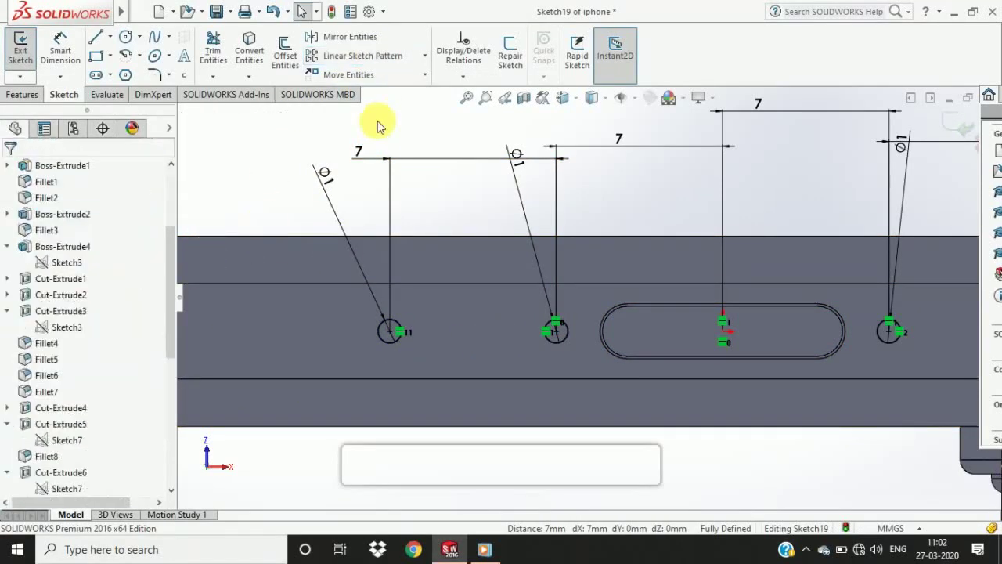
pyautogui.scroll(4, 378, 124)
pyautogui.click(365, 57)
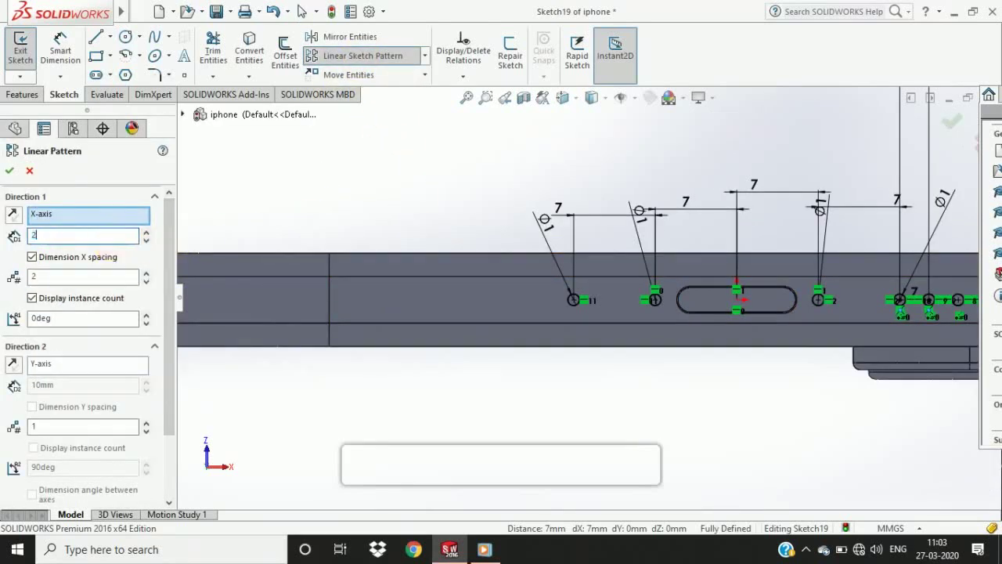
pyautogui.scroll(-2, 84, 324)
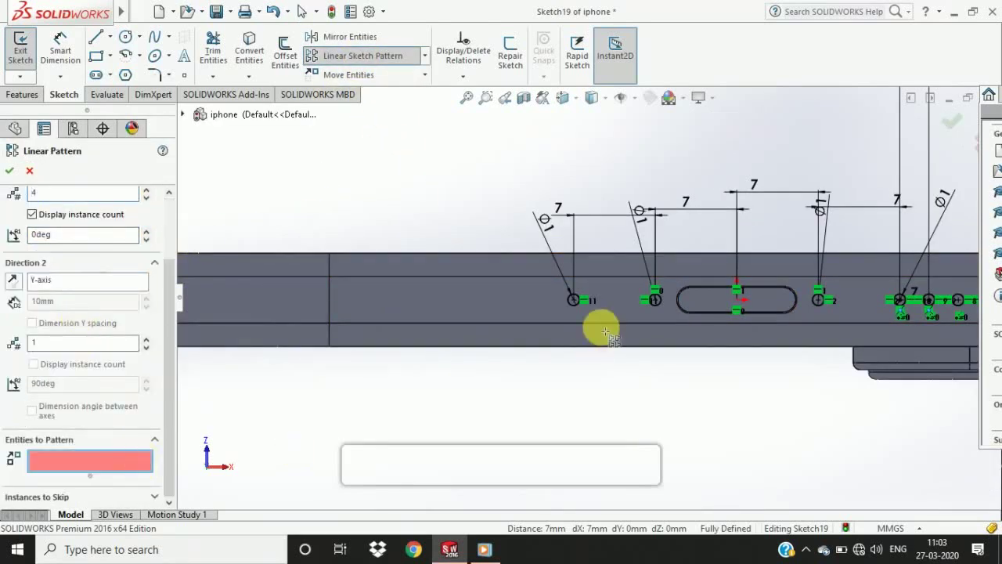
pyautogui.click(573, 307)
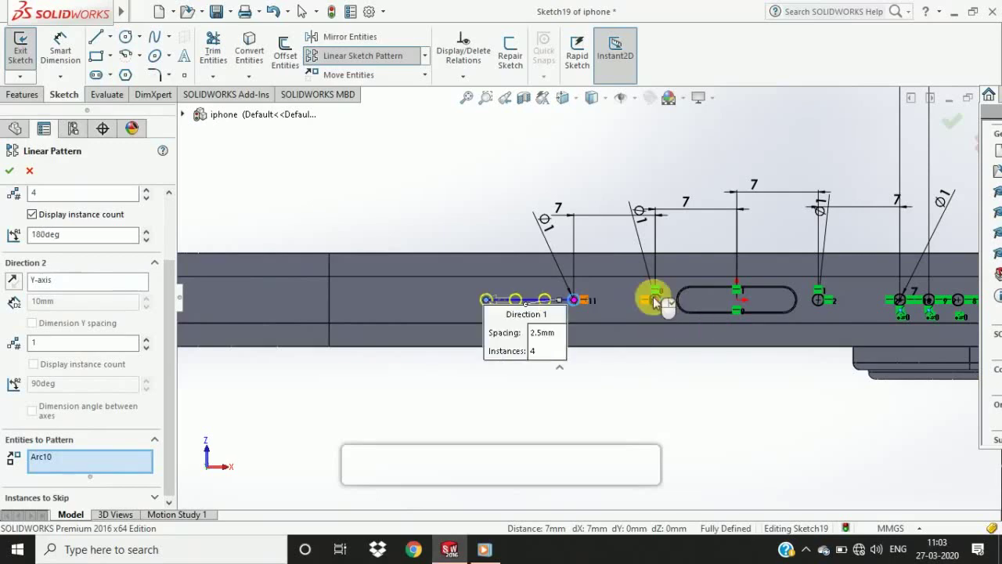
pyautogui.press('Return')
# - Add a horizontal relation across the centre points of the four circles in the left-hand pattern
pyautogui.scroll(-5, 559, 308)
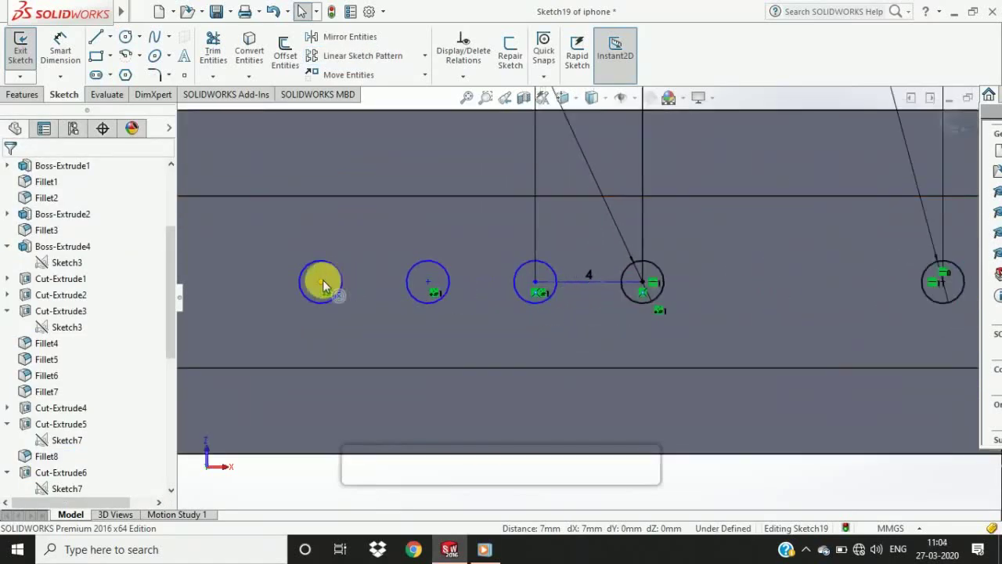
pyautogui.click(321, 282)
pyautogui.keyDown('ctrl'); pyautogui.click(428, 282); pyautogui.keyUp('ctrl')
pyautogui.keyDown('ctrl'); pyautogui.click(534, 282); pyautogui.keyUp('ctrl')
pyautogui.keyDown('ctrl'); pyautogui.click(642, 282); pyautogui.keyUp('ctrl')
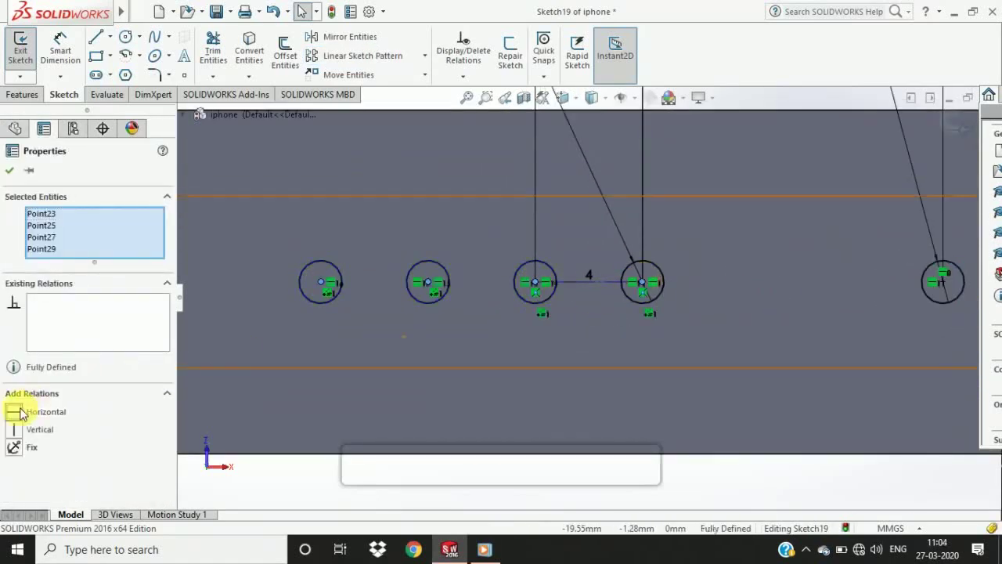
pyautogui.click(428, 210)
# - Cut-extrude all the small circles on the bottom end face to a blind depth of 1 mm
pyautogui.scroll(5, 429, 210)
pyautogui.click(24, 95)
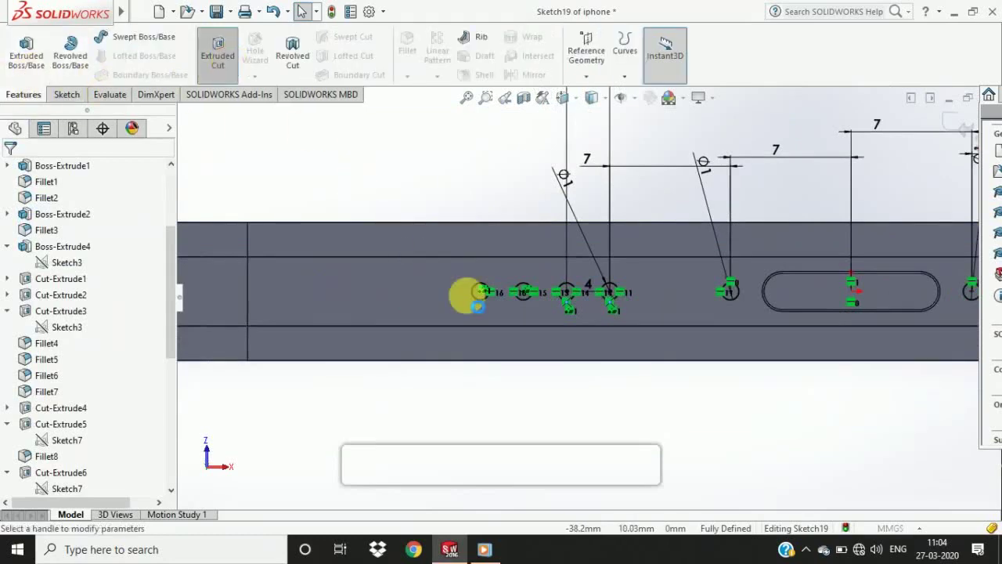
pyautogui.scroll(5, 492, 313)
pyautogui.moveTo(494, 318); pyautogui.dragTo(495, 359, button='middle')
pyautogui.moveTo(795, 485); pyautogui.dragTo(703, 358, button='middle')
pyautogui.scroll(3, 703, 358)
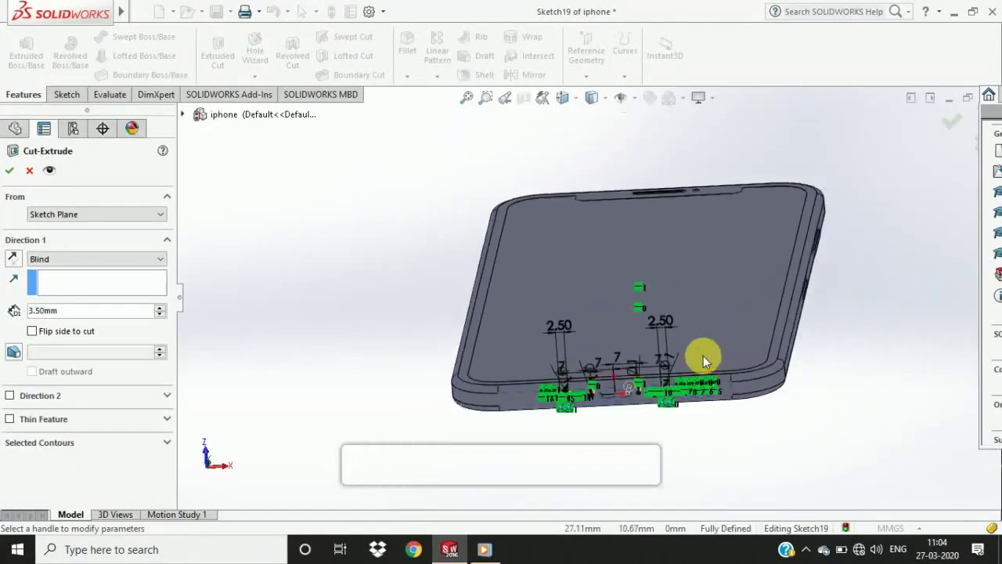
pyautogui.scroll(-3, 703, 361)
pyautogui.moveTo(642, 191); pyautogui.dragTo(572, 417, button='middle')
pyautogui.scroll(5, 577, 311)
pyautogui.scroll(-4, 573, 418)
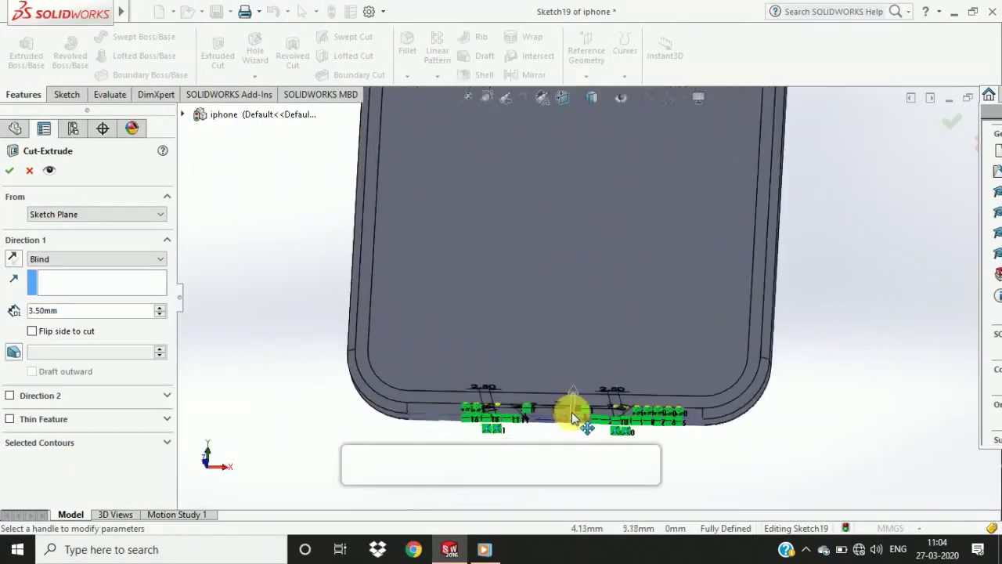
pyautogui.scroll(-4, 572, 417)
pyautogui.write('1')
pyautogui.press('Return')
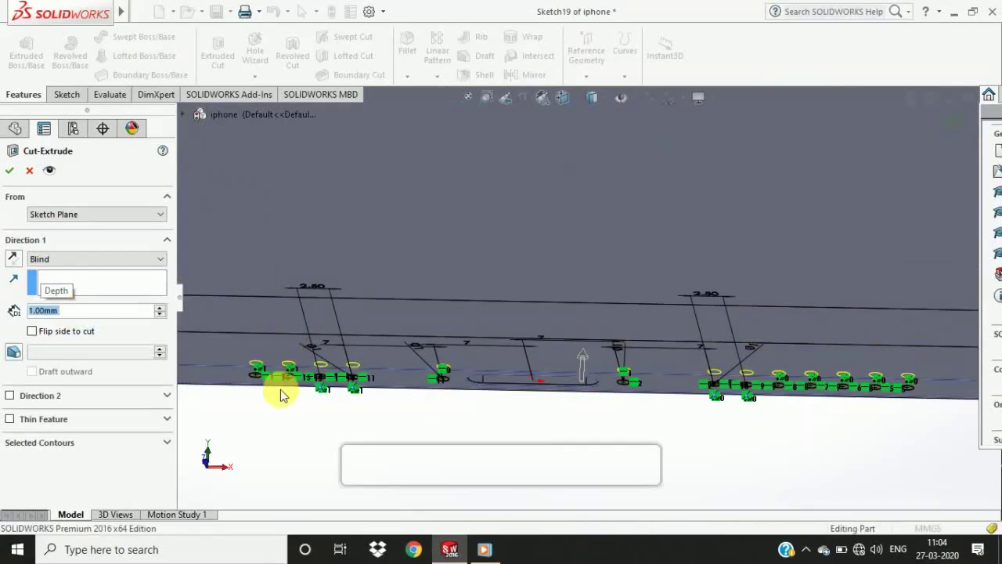
# - Finish the 1 mm hole cut and start a fillet on the rim edges of the five holes left of the charging port
pyautogui.press('Return')
pyautogui.scroll(4, 278, 400)
pyautogui.moveTo(279, 400); pyautogui.dragTo(459, 353, button='middle')
pyautogui.scroll(-6, 436, 343)
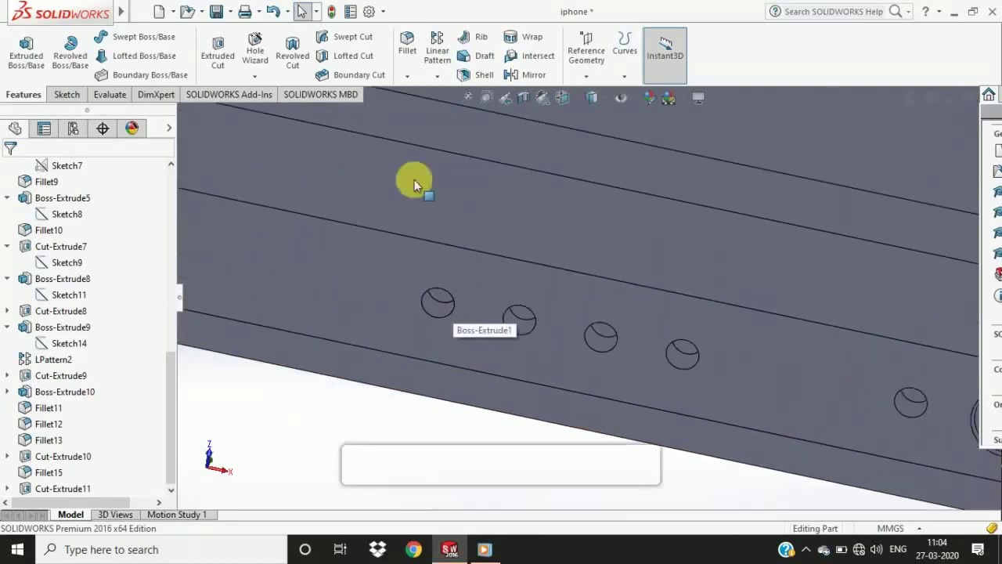
pyautogui.click(407, 43)
pyautogui.click(443, 315)
pyautogui.click(519, 333)
pyautogui.click(604, 352)
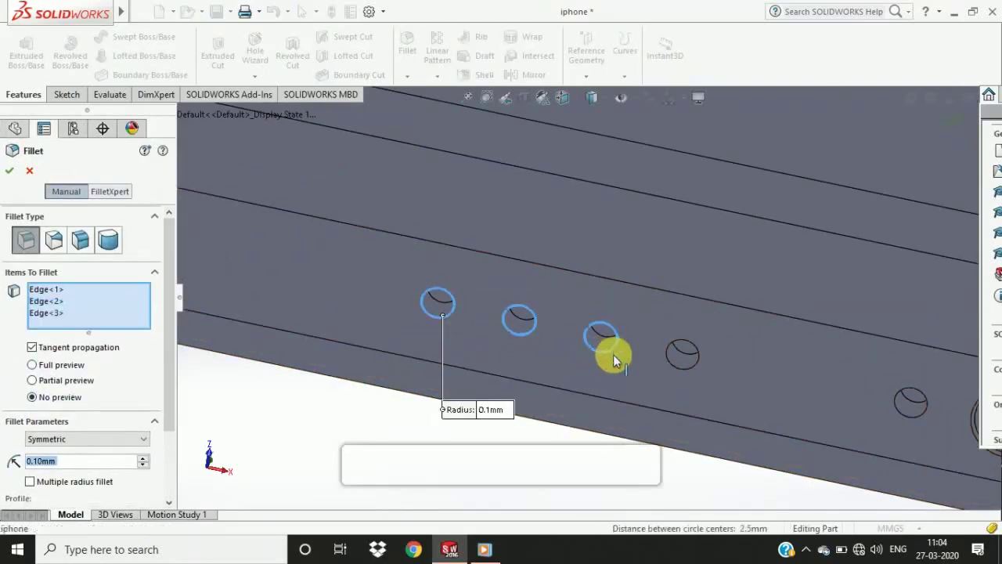
pyautogui.click(673, 360)
pyautogui.click(897, 403)
# - Add the rim edges of the eight holes right of the charging port to the fillet selection
pyautogui.scroll(4, 727, 340)
pyautogui.scroll(-3, 449, 300)
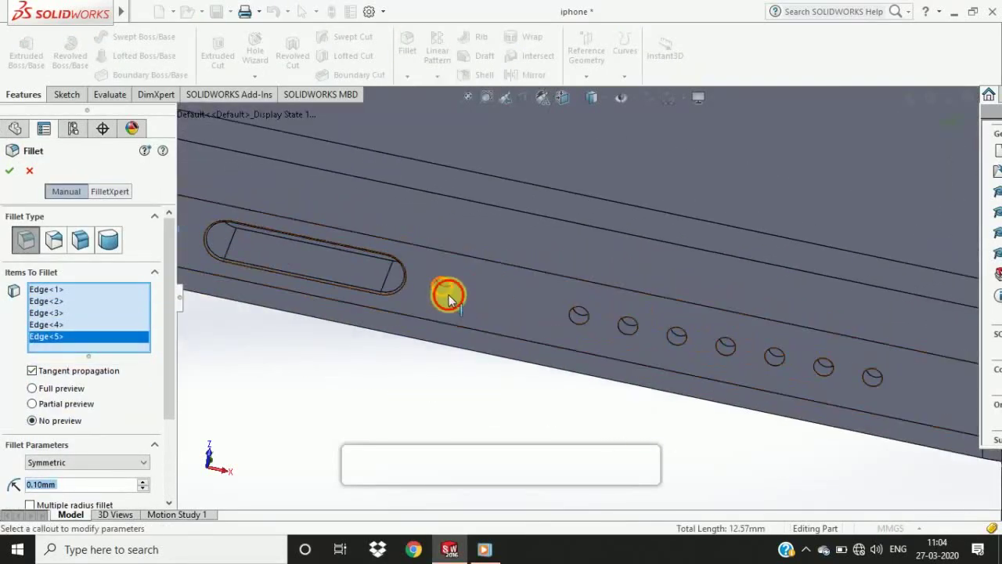
pyautogui.click(448, 300)
pyautogui.click(491, 253)
pyautogui.scroll(3, 414, 358)
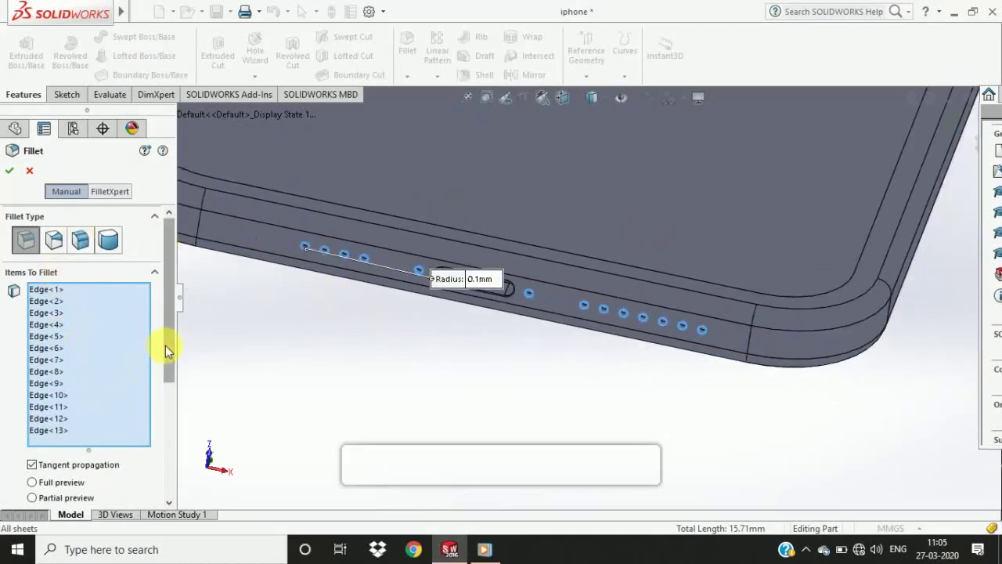
# - Set the fillet radius to 0.08 mm and apply it to all the selected hole rims
pyautogui.moveTo(165, 345); pyautogui.dragTo(137, 486)
pyautogui.write('0.08mm')
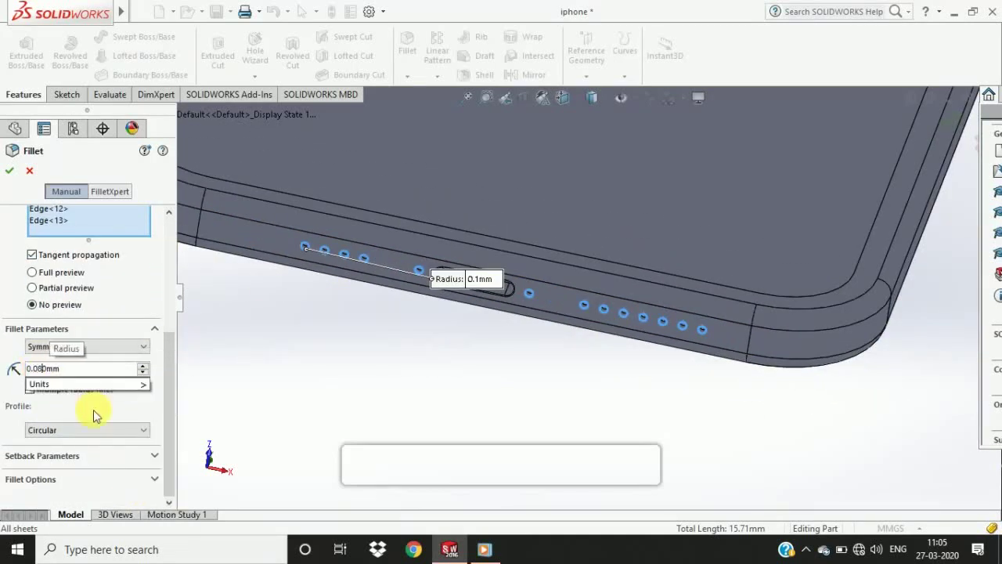
pyautogui.press('Return')
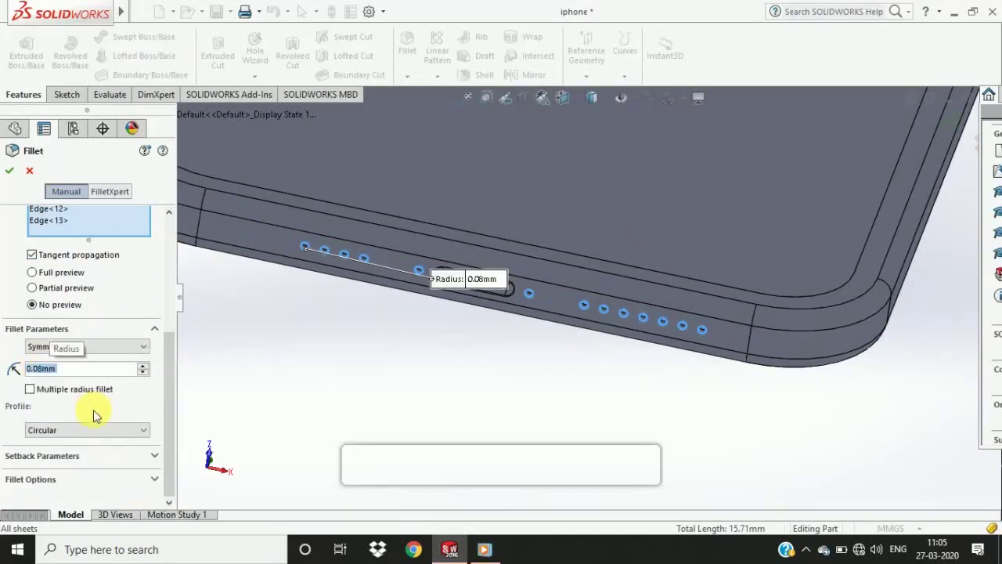
pyautogui.click(9, 170)
pyautogui.scroll(-2, 328, 291)
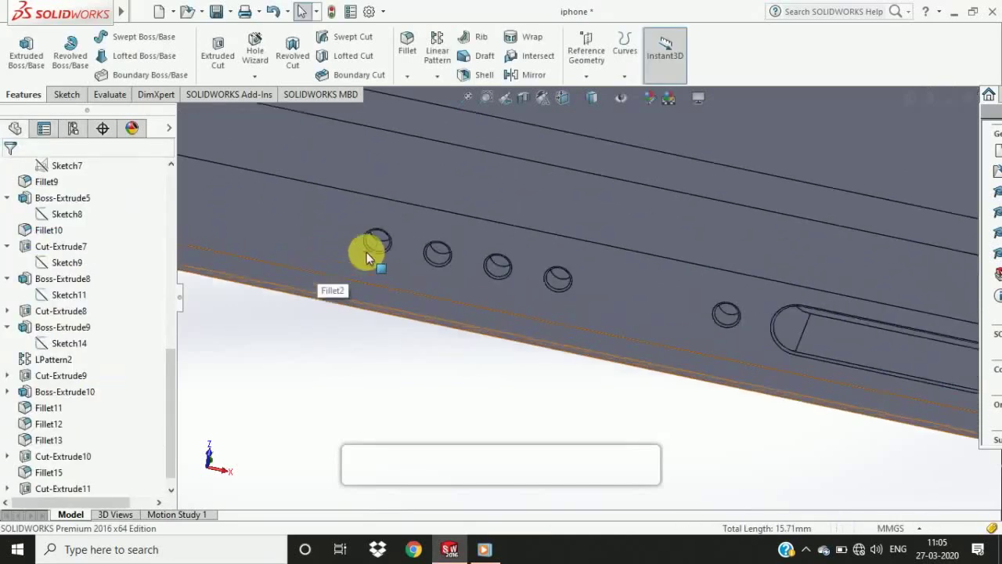
# - Examine the whole phone model from the front, side and back, and return to the charging port on the bottom end
pyautogui.scroll(5, 418, 268)
pyautogui.moveTo(608, 358); pyautogui.dragTo(438, 384, button='middle')
pyautogui.click(711, 97)
pyautogui.click(730, 171)
pyautogui.moveTo(501, 282); pyautogui.dragTo(659, 324, button='middle')
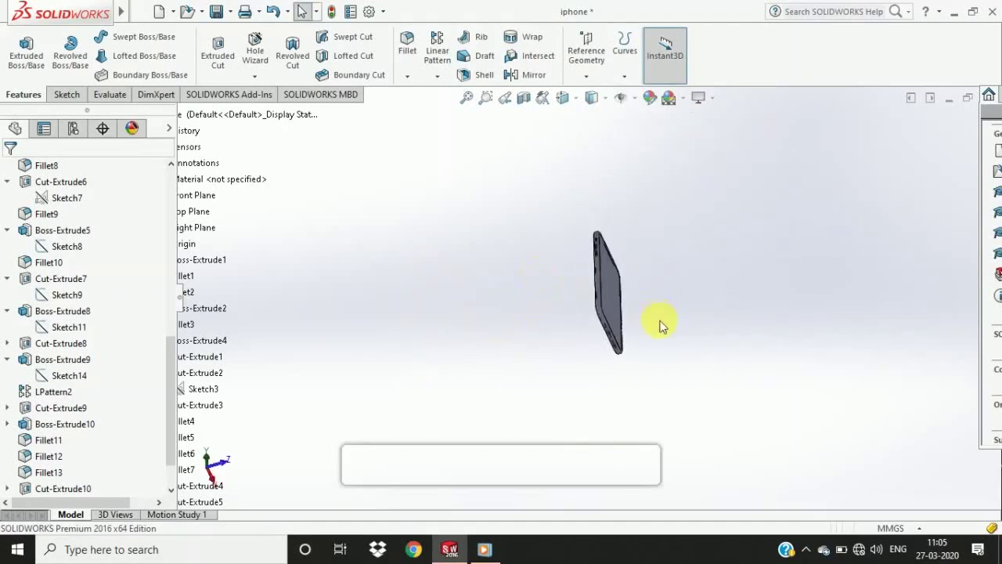
pyautogui.moveTo(672, 370); pyautogui.dragTo(635, 274, button='middle')
pyautogui.scroll(2, 606, 289)
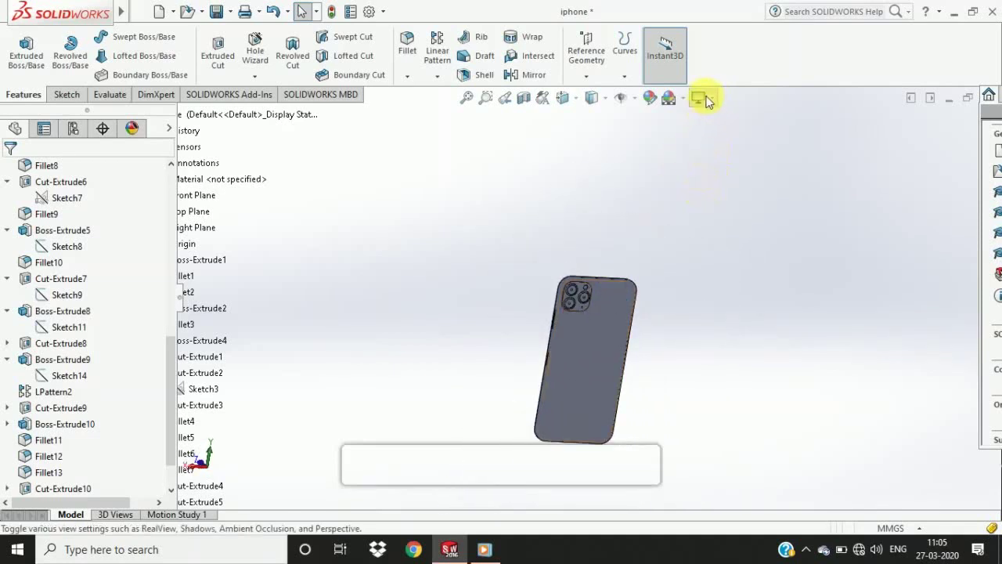
pyautogui.moveTo(715, 175); pyautogui.dragTo(599, 306, button='middle')
pyautogui.scroll(-5, 600, 306)
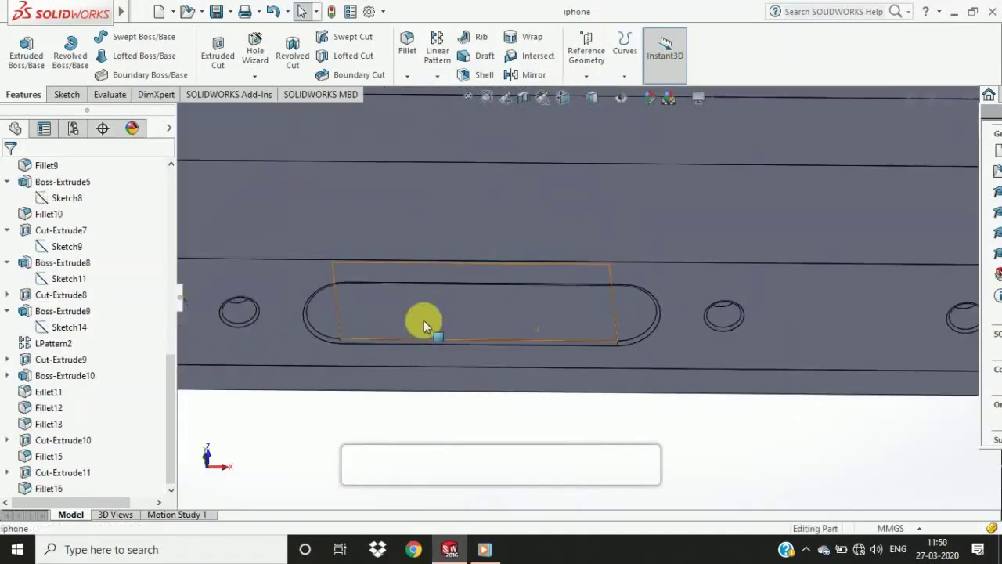
# - Start a sketch on the inner floor face of the charging port
pyautogui.click(729, 282)
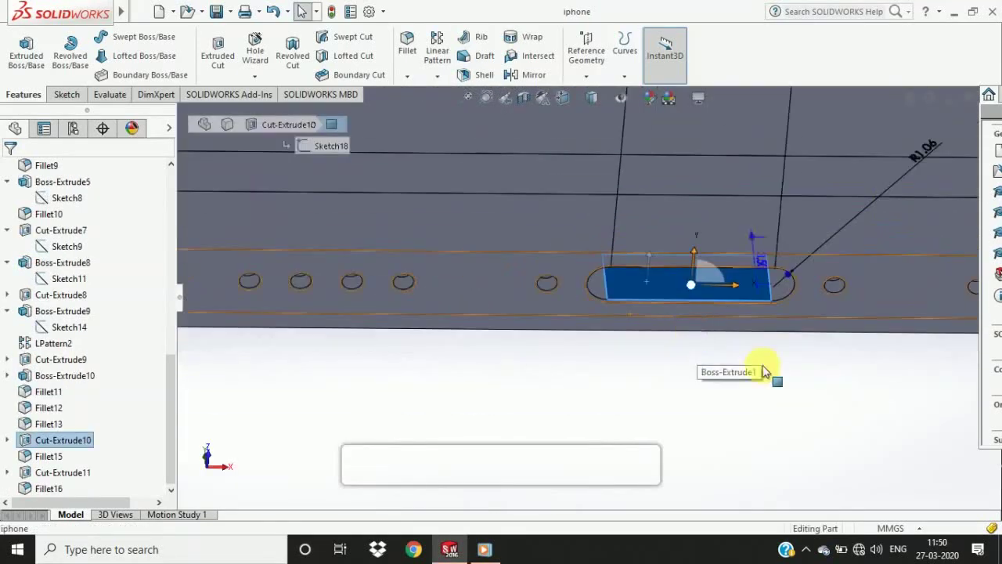
pyautogui.moveTo(764, 372)
pyautogui.mouseDown(button='middle')
pyautogui.moveTo(707, 320)
pyautogui.moveTo(697, 286)
pyautogui.moveTo(642, 394)
pyautogui.moveTo(715, 399)
pyautogui.moveTo(709, 352)
pyautogui.mouseUp(button='middle')
pyautogui.scroll(-5, 697, 275)
pyautogui.click(675, 216)
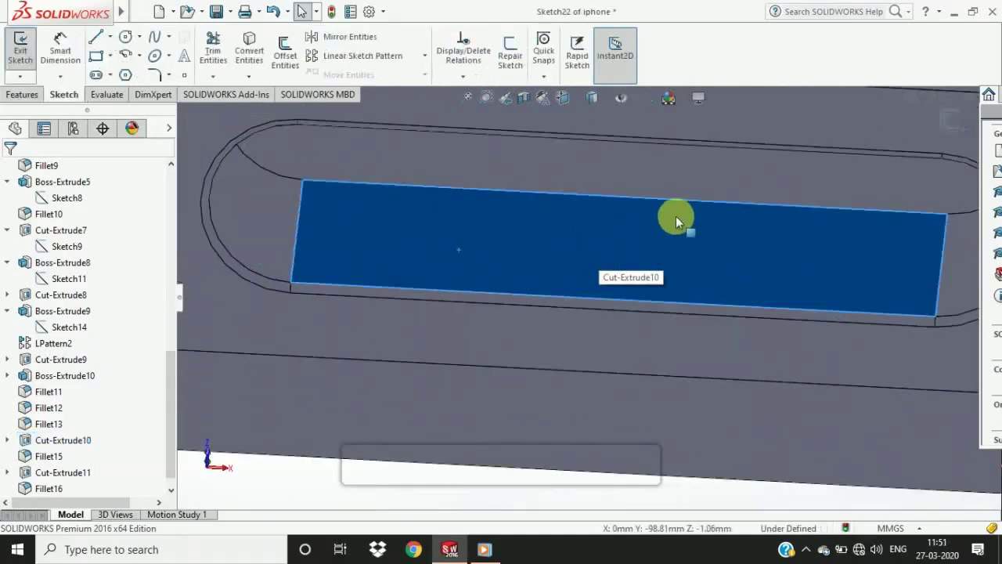
# - Sketch a narrow vertical straight slot about 2.26 mm long near the middle of the charging port's floor
pyautogui.click(95, 75)
pyautogui.scroll(3, 573, 270)
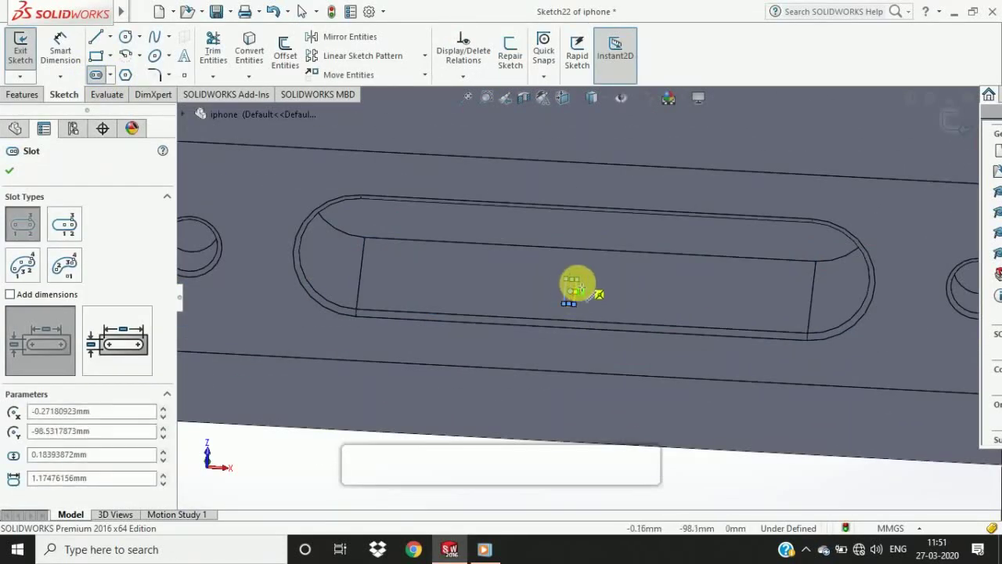
pyautogui.press('Escape')
pyautogui.scroll(-8, 579, 290)
pyautogui.moveTo(576, 288); pyautogui.dragTo(593, 166)
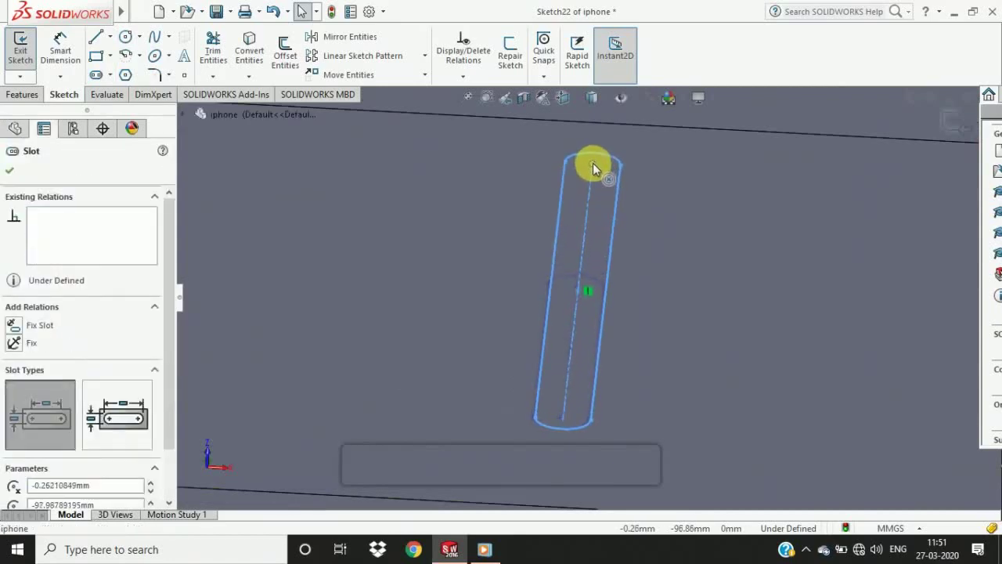
pyautogui.scroll(6, 531, 372)
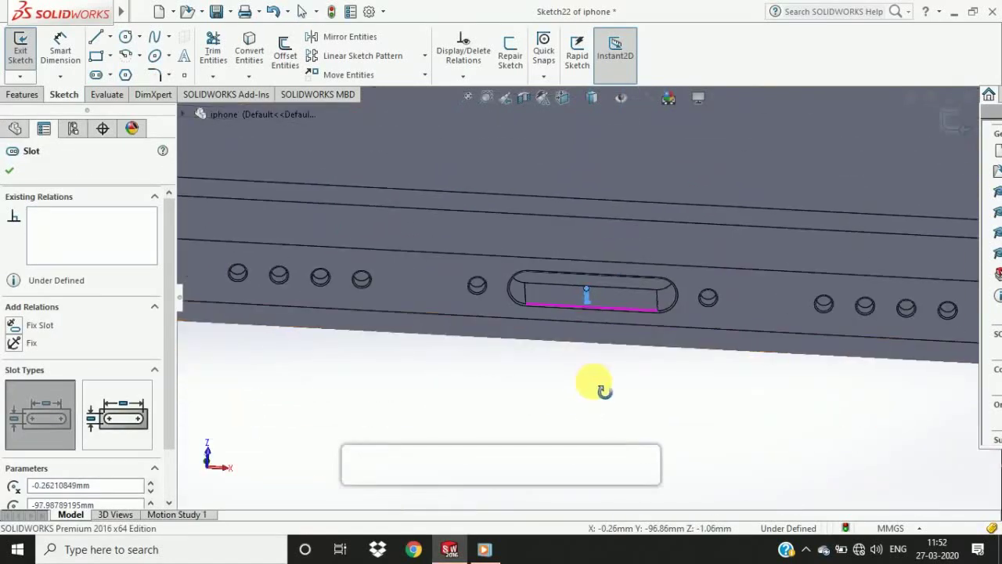
pyautogui.scroll(-3, 591, 301)
pyautogui.scroll(-5, 591, 301)
# - Dimension the slot's straight side at 2.5 mm and shift the slot within the height of the port's floor
pyautogui.click(60, 49)
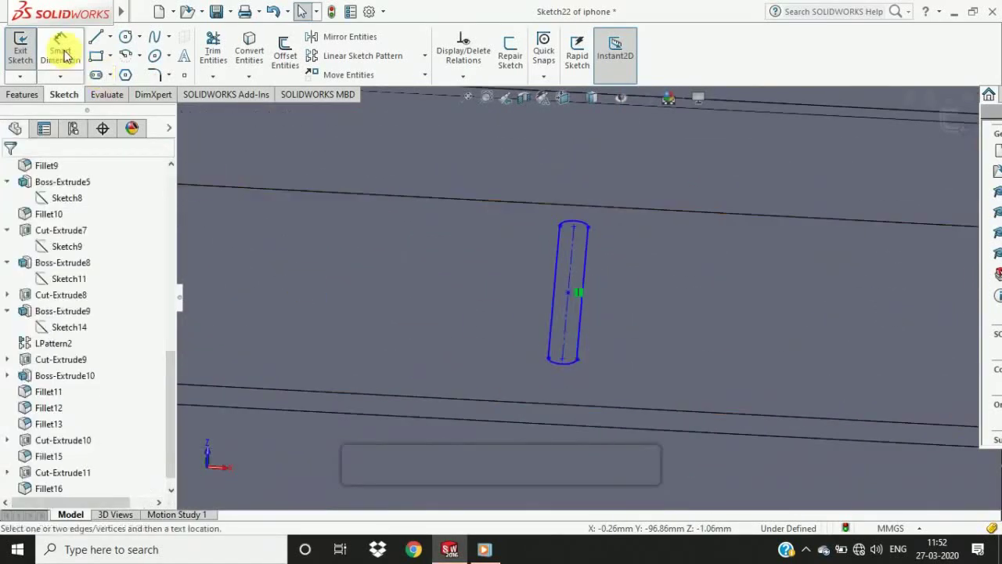
pyautogui.click(589, 266)
pyautogui.click(667, 286)
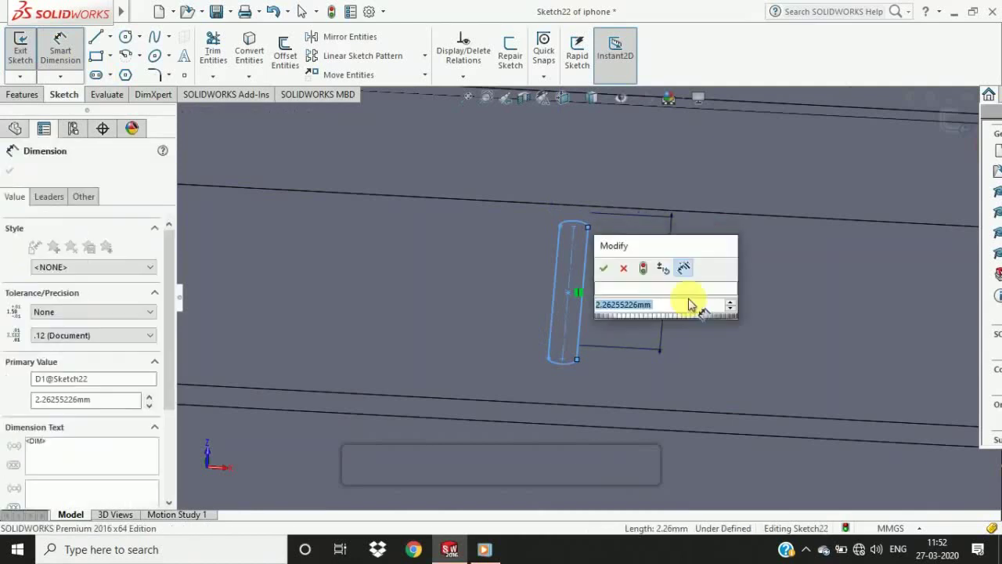
pyautogui.write('2')
pyautogui.press('Return')
pyautogui.press('Escape')
pyautogui.click(571, 291)
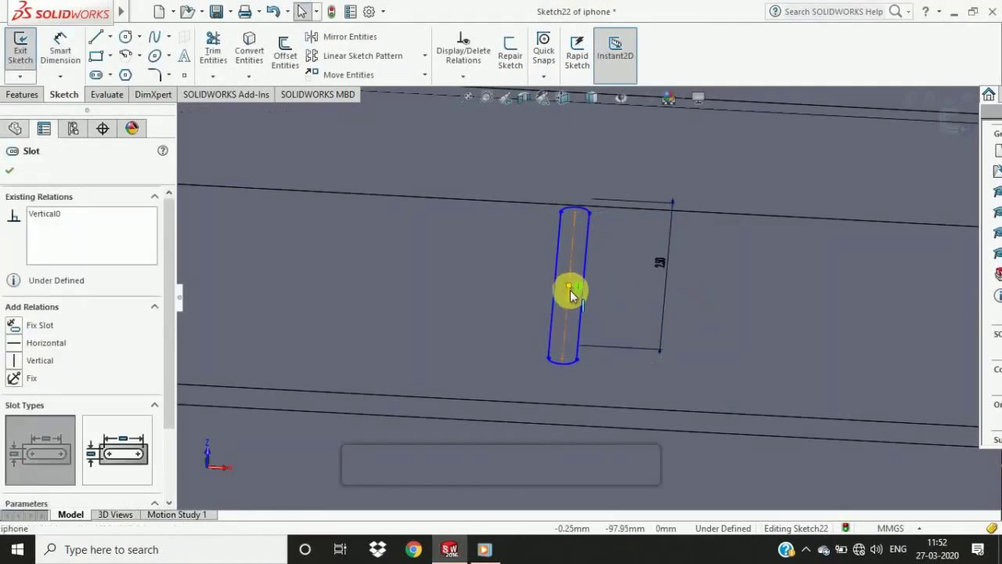
pyautogui.click(588, 228)
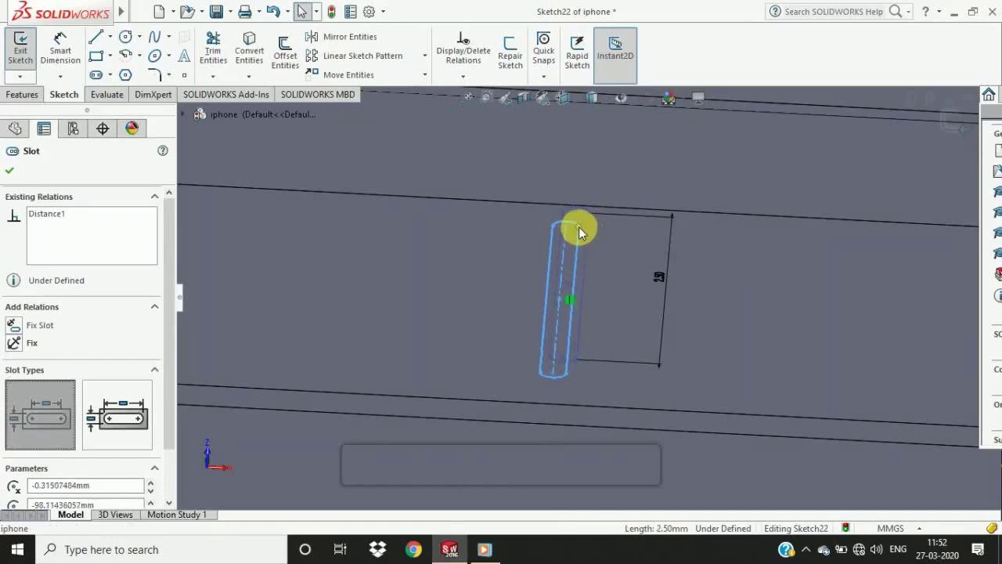
# - Dimension the radius of the slot's lower end arc
pyautogui.click(63, 50)
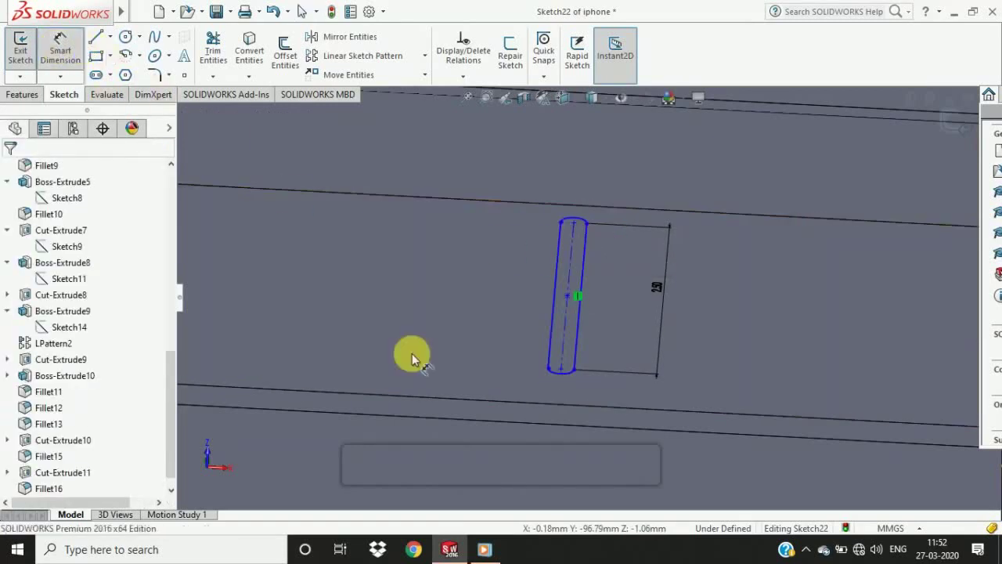
pyautogui.click(571, 373)
pyautogui.click(593, 429)
pyautogui.click(682, 385)
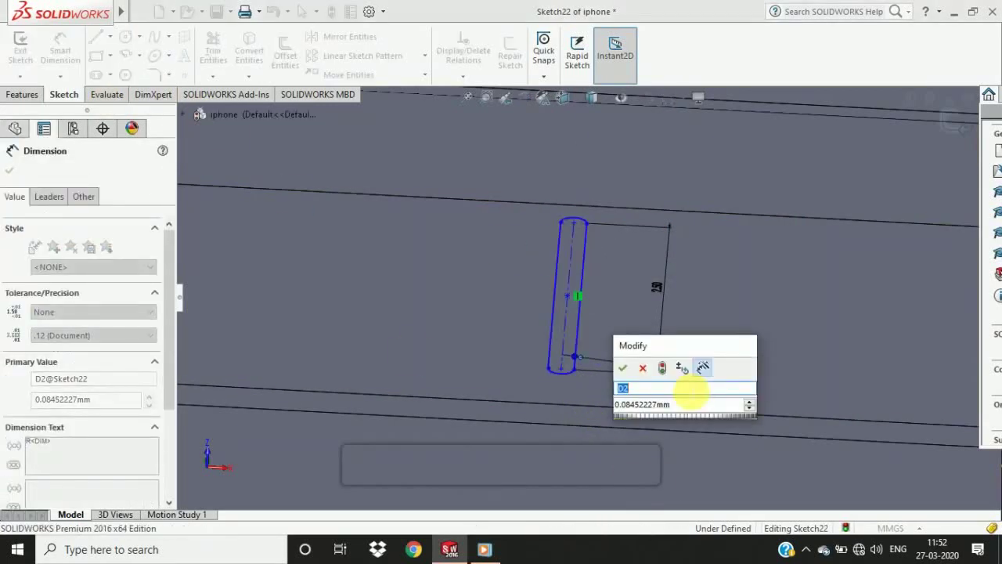
pyautogui.press('Return')
pyautogui.scroll(5, 530, 336)
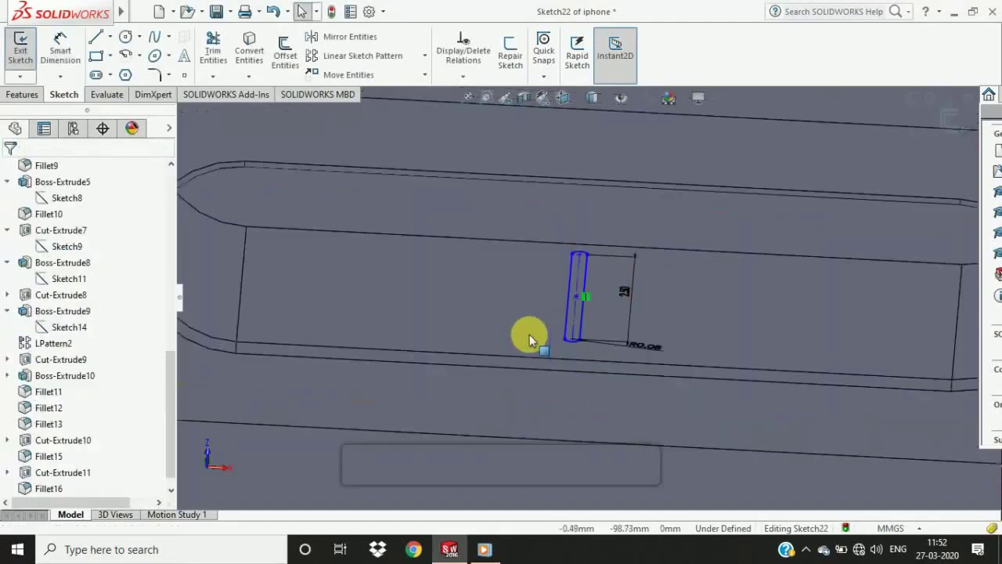
# - Dimension the horizontal distance from the left edge of the port's floor to the slot's centre and set it to 3.5 mm
pyautogui.click(577, 302)
pyautogui.click(347, 285)
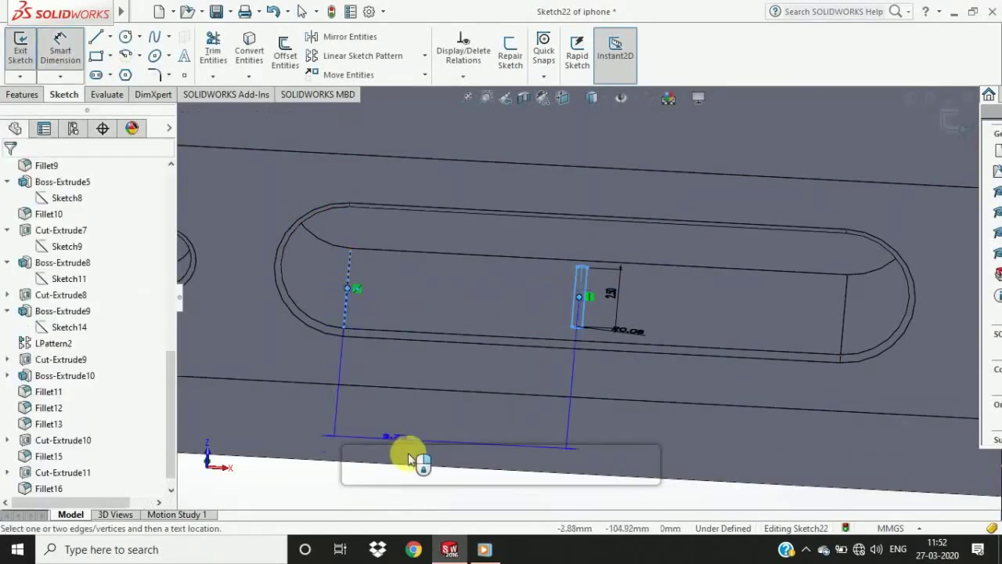
pyautogui.click(418, 460)
pyautogui.write('4.00mm')
pyautogui.press('Return')
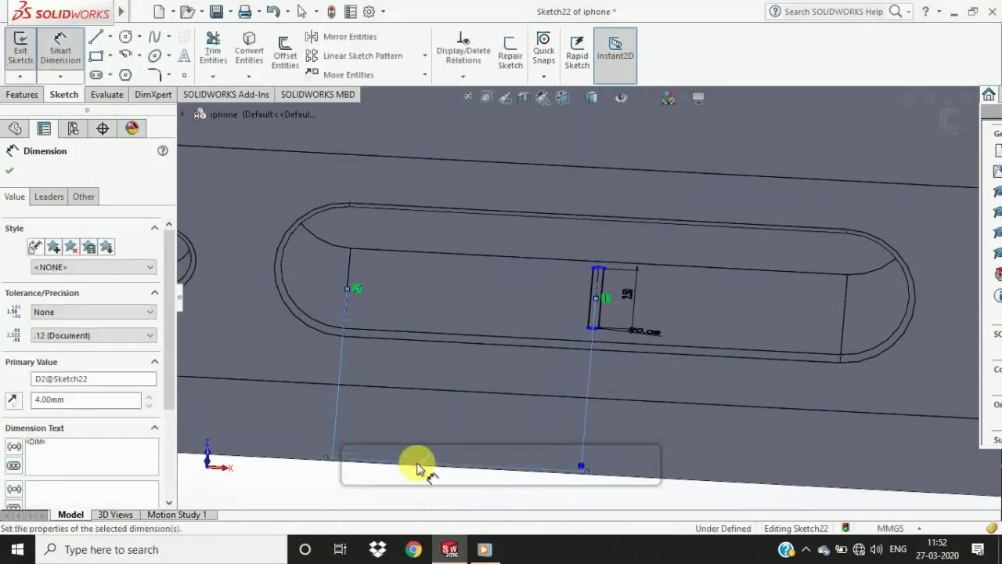
pyautogui.doubleClick(422, 468)
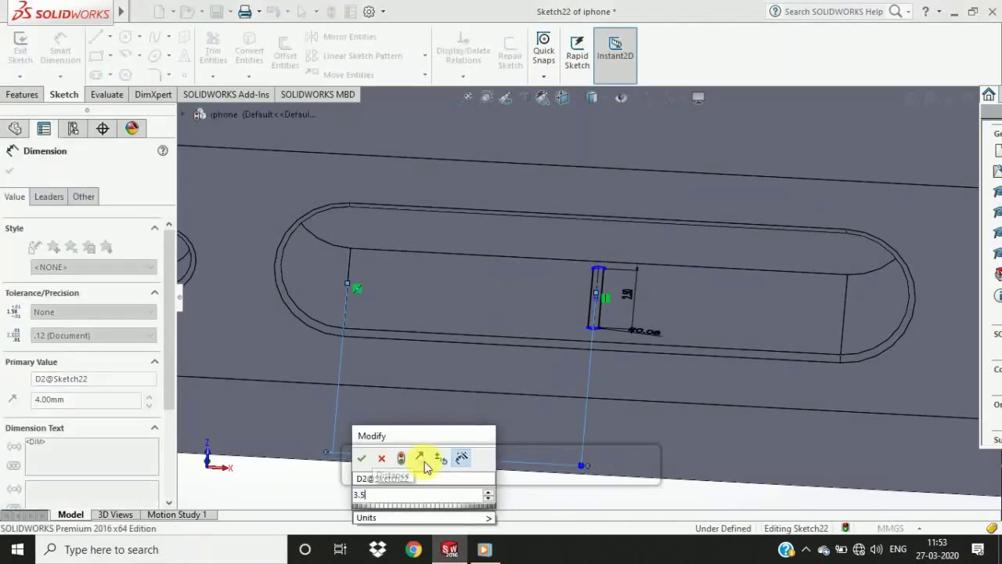
pyautogui.write('3.5')
pyautogui.press('Return')
pyautogui.press('Escape')
# - Dimension the vertical distance from the slot's centre to the lower edge of the port's floor and set it to 1.8 mm
pyautogui.scroll(-5, 572, 266)
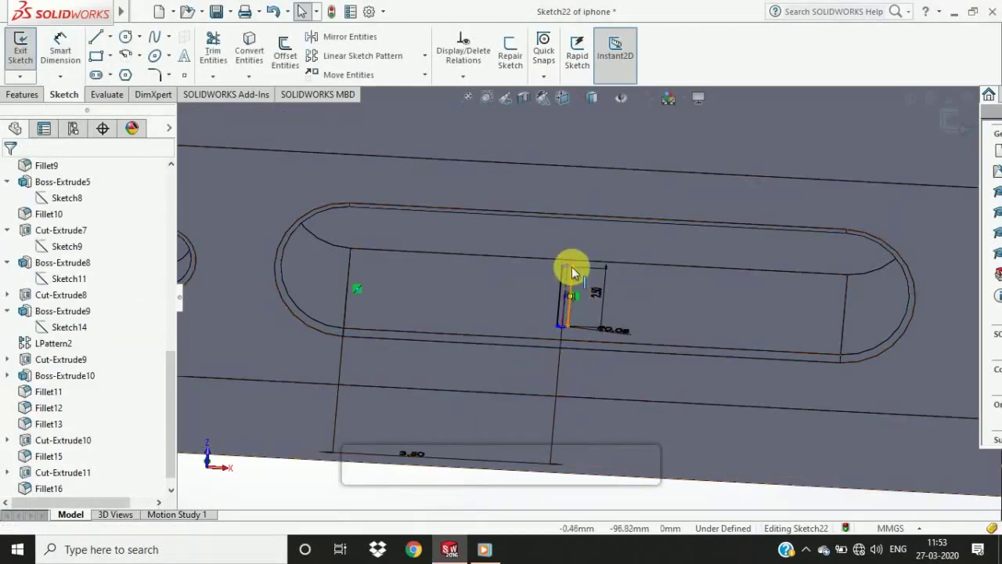
pyautogui.scroll(2, 569, 329)
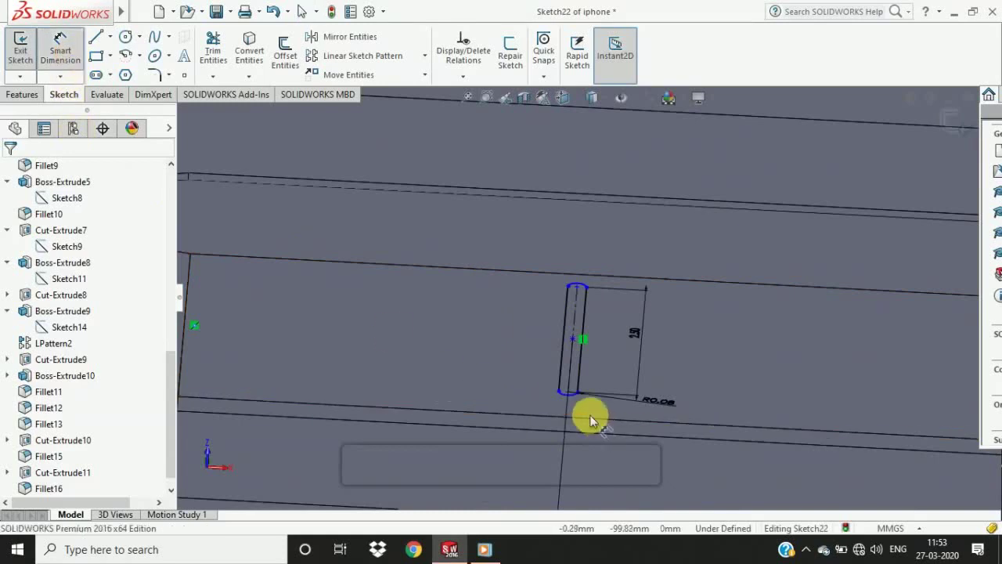
pyautogui.click(574, 338)
pyautogui.click(631, 334)
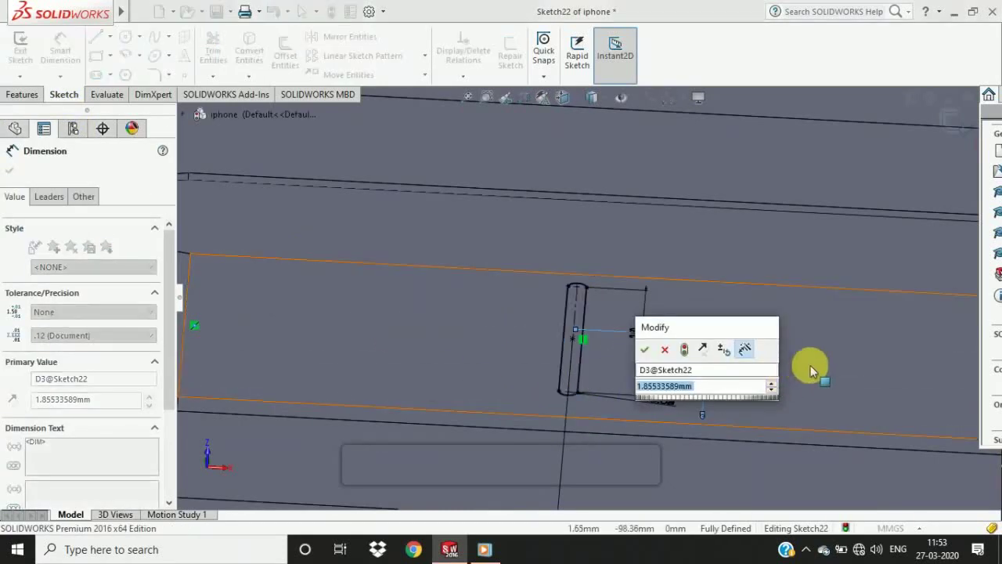
pyautogui.press('Return')
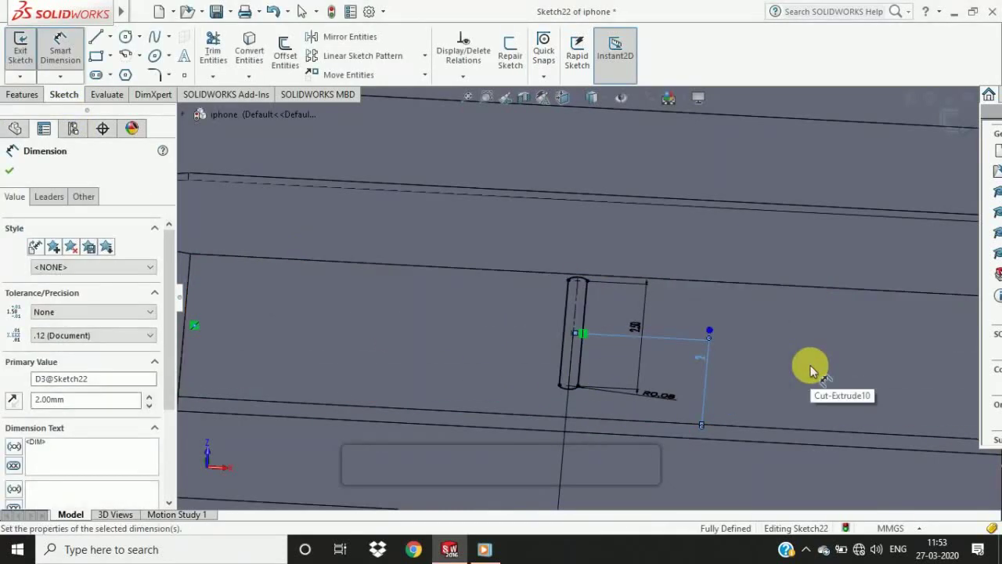
pyautogui.doubleClick(699, 354)
pyautogui.write('1.8')
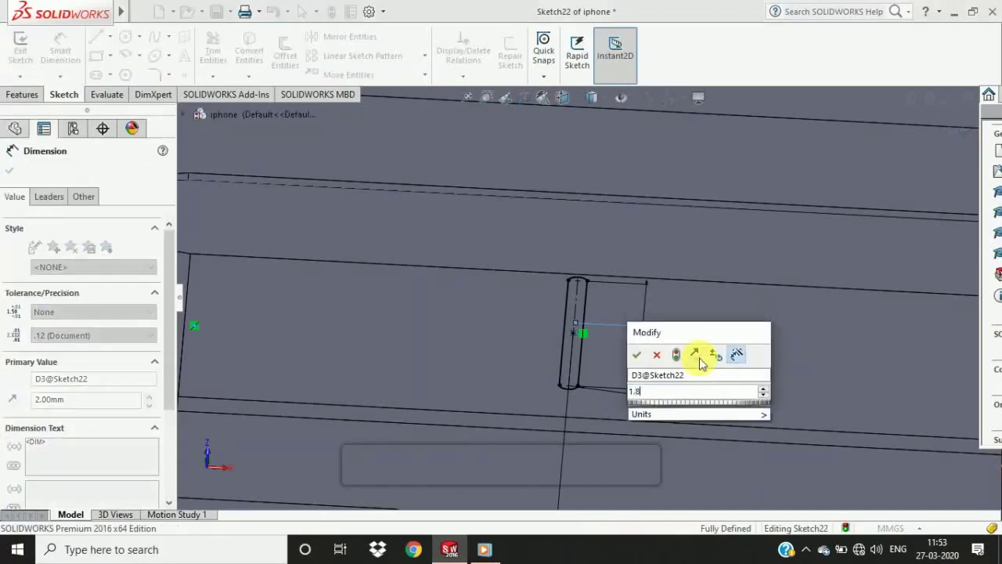
pyautogui.press('Return')
pyautogui.press('Escape')
# - Pattern the slot linearly along the X-axis with 5 instances spaced 0.8 mm apart
pyautogui.scroll(3, 674, 372)
pyautogui.scroll(3, 674, 376)
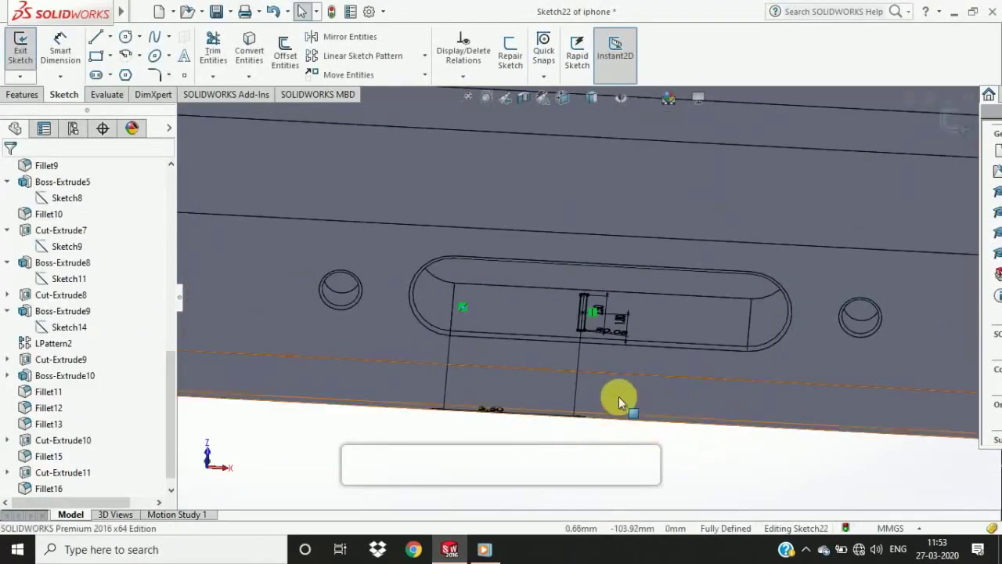
pyautogui.scroll(-2, 611, 403)
pyautogui.scroll(-3, 613, 301)
pyautogui.click(362, 56)
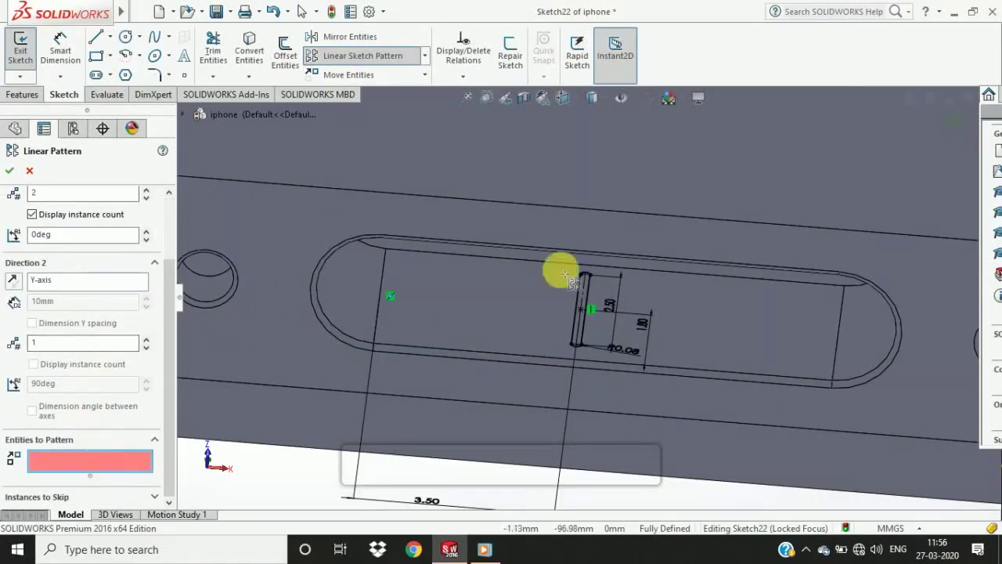
pyautogui.click(578, 309)
pyautogui.scroll(5, 62, 235)
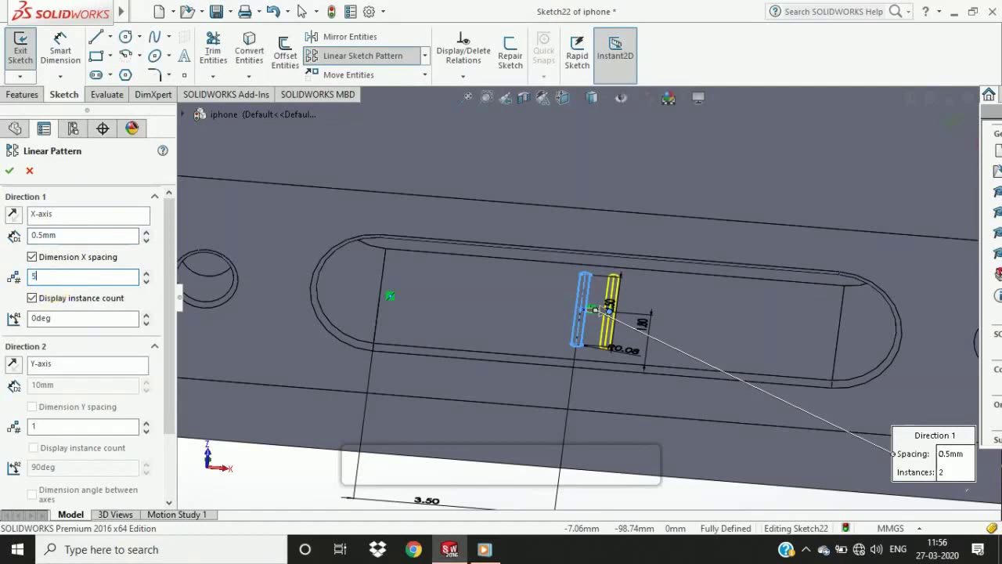
pyautogui.press('Return')
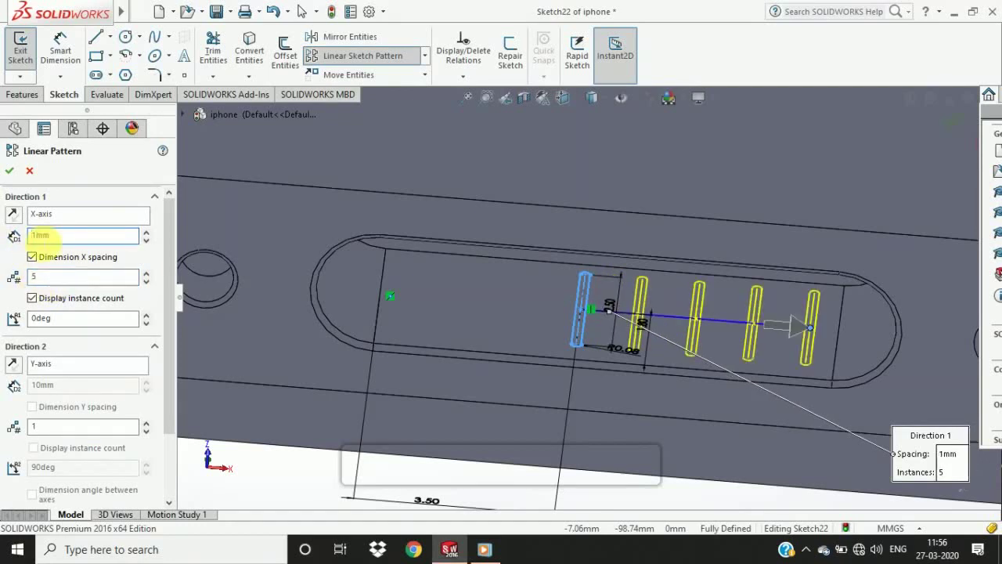
pyautogui.write('0.8')
pyautogui.press('Return')
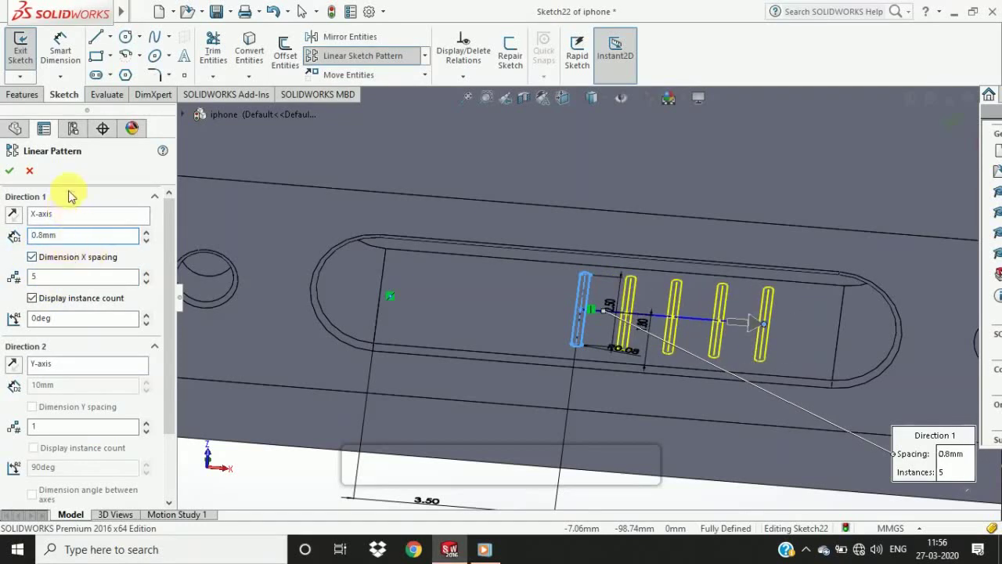
pyautogui.click(11, 172)
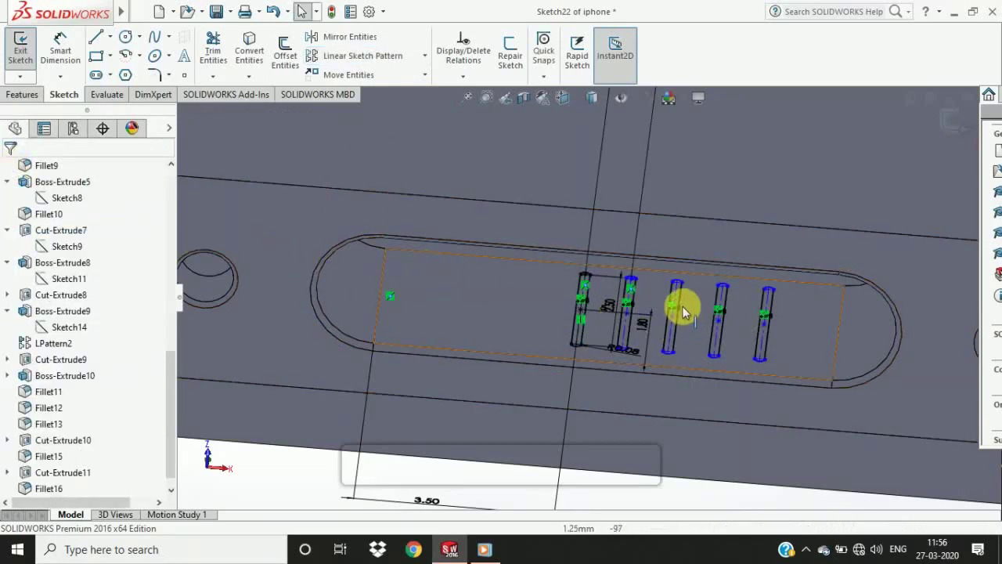
# - Try to align the five slots with a Horizontal relation between their centre points
pyautogui.scroll(-5, 402, 346)
pyautogui.click(205, 324)
pyautogui.keyDown('ctrl'); pyautogui.click(407, 344); pyautogui.keyUp('ctrl')
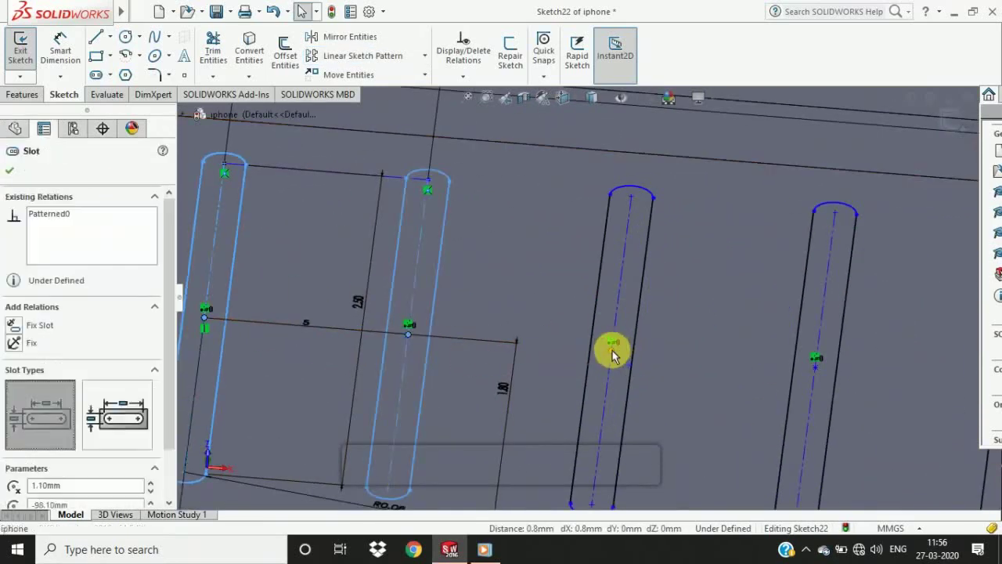
pyautogui.keyDown('ctrl'); pyautogui.click(609, 352); pyautogui.keyUp('ctrl')
pyautogui.keyDown('ctrl'); pyautogui.click(812, 369); pyautogui.keyUp('ctrl')
pyautogui.press('z')
pyautogui.keyDown('ctrl'); pyautogui.click(844, 345); pyautogui.keyUp('ctrl')
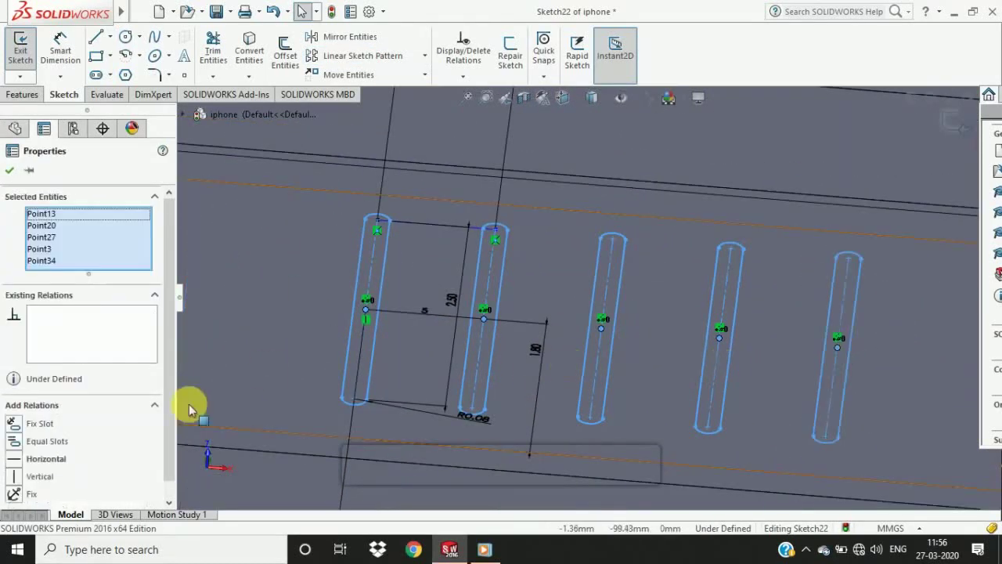
pyautogui.click(21, 460)
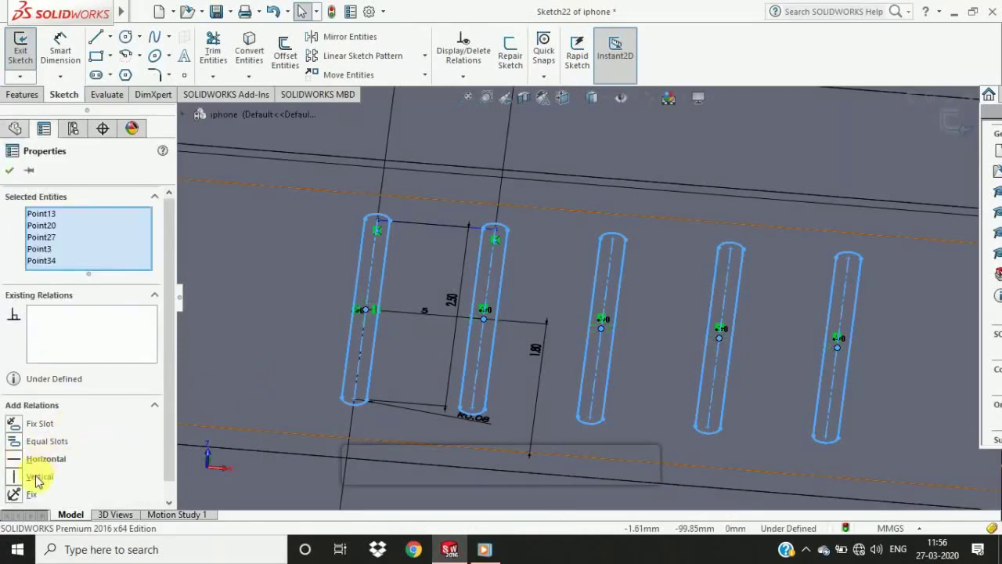
pyautogui.scroll(4, 410, 348)
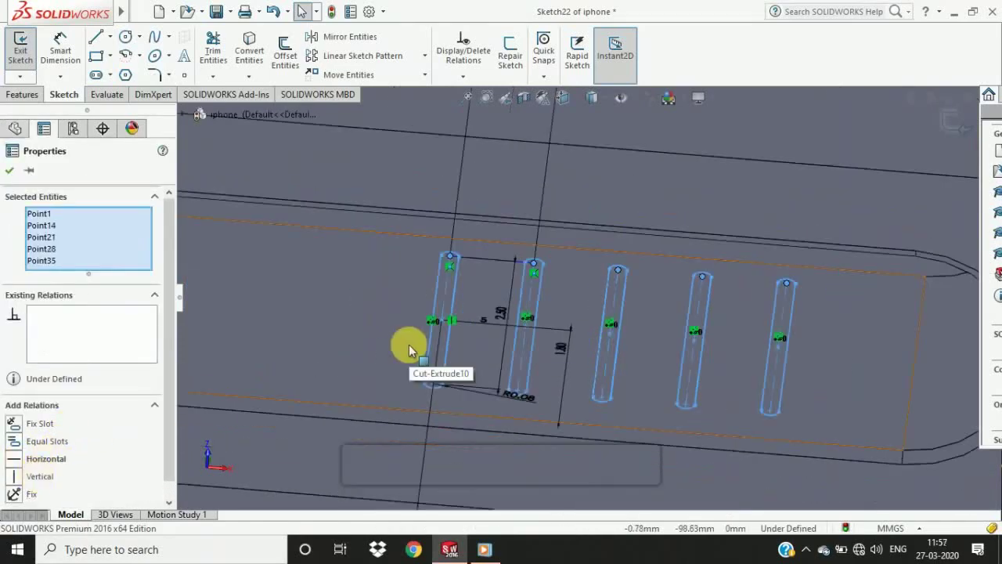
pyautogui.scroll(-3, 367, 285)
pyautogui.click(10, 170)
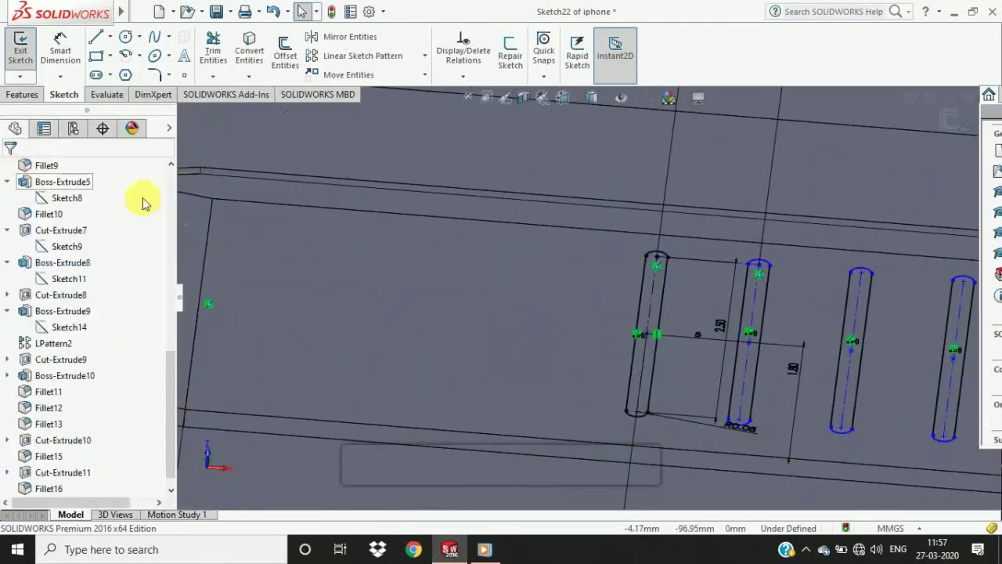
# - Add a Horizontal relation between the upper arc centres of the five slots, leaving the port's face out of the selection
pyautogui.scroll(4, 894, 291)
pyautogui.scroll(-4, 895, 291)
pyautogui.scroll(-2, 407, 310)
pyautogui.click(365, 277)
pyautogui.keyDown('ctrl'); pyautogui.click(217, 265); pyautogui.keyUp('ctrl')
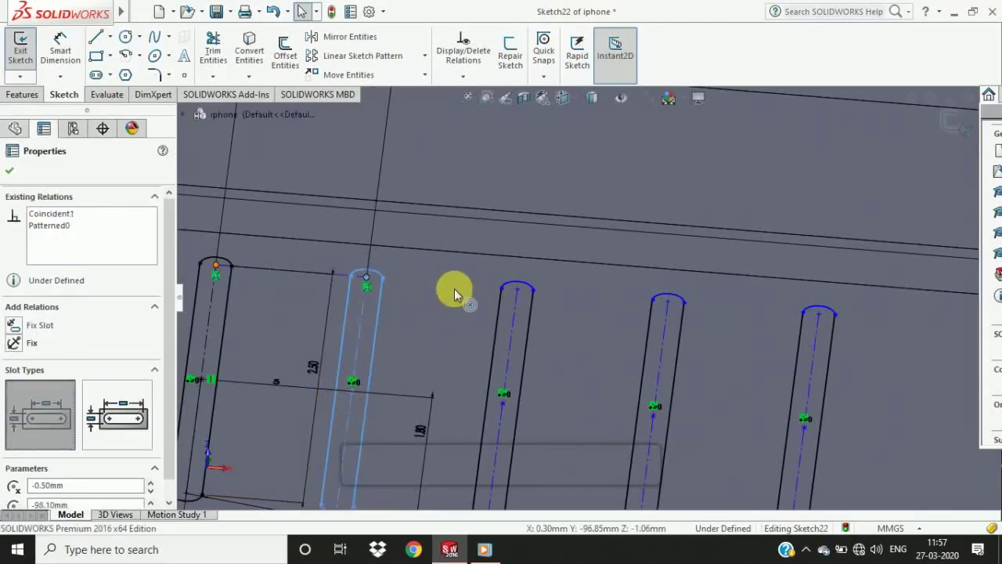
pyautogui.keyDown('ctrl'); pyautogui.click(517, 289); pyautogui.keyUp('ctrl')
pyautogui.keyDown('ctrl'); pyautogui.click(667, 300); pyautogui.keyUp('ctrl')
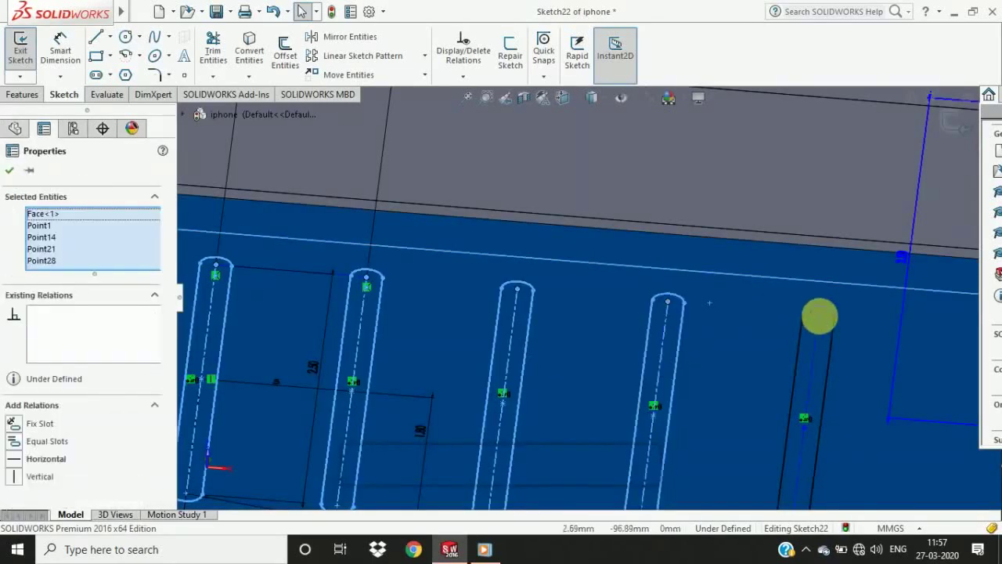
pyautogui.keyDown('ctrl'); pyautogui.click(818, 313); pyautogui.keyUp('ctrl')
pyautogui.click(46, 470)
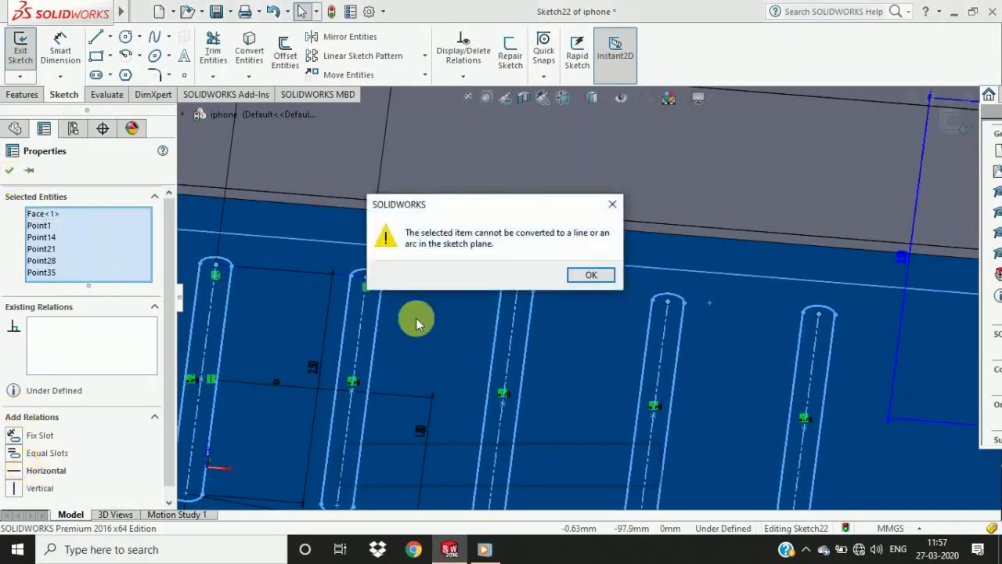
pyautogui.click(591, 273)
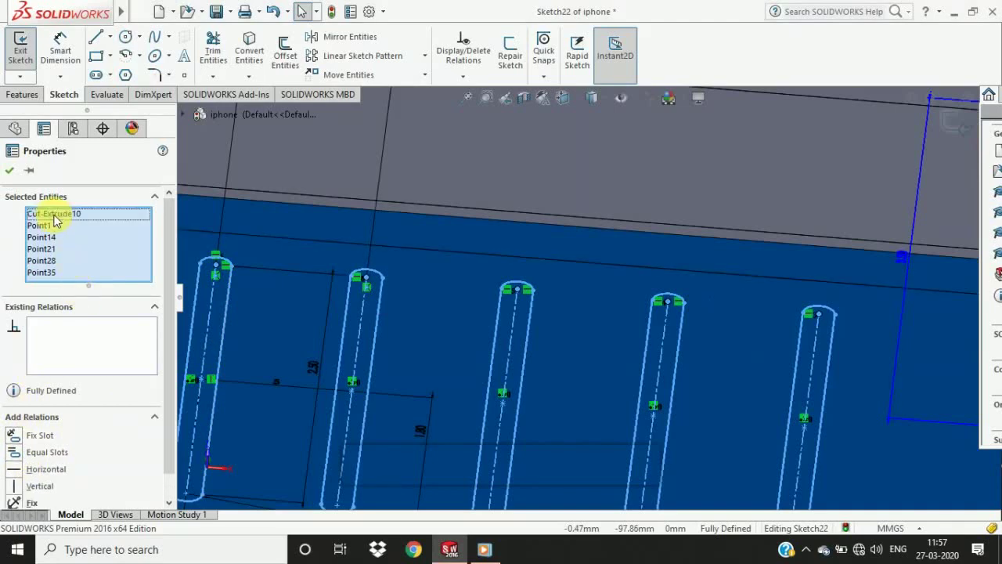
pyautogui.press('Delete')
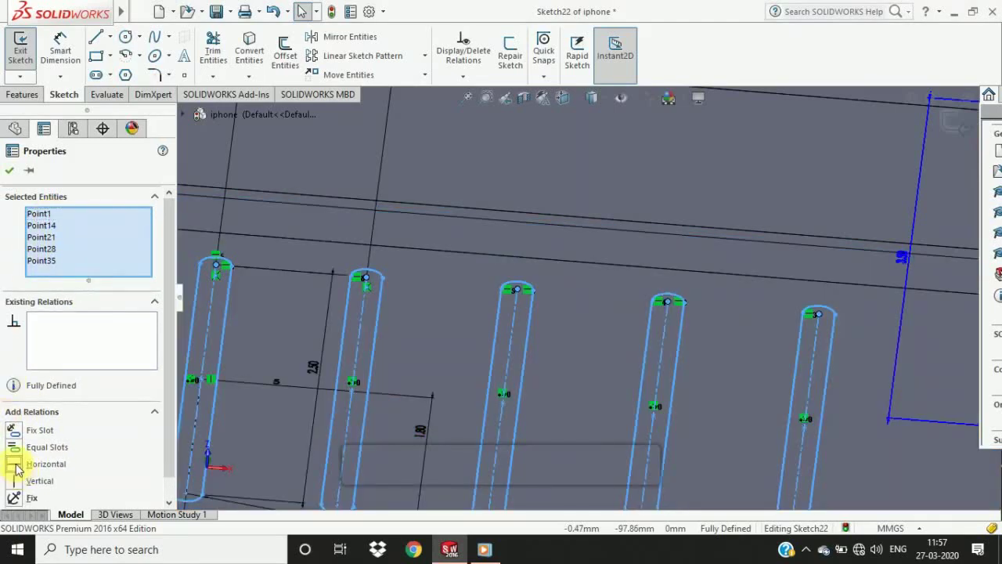
pyautogui.press('Escape')
# - Set up another linear sketch pattern of the original slot along the X-axis with 2.5 mm spacing
pyautogui.scroll(5, 441, 283)
pyautogui.scroll(-3, 485, 302)
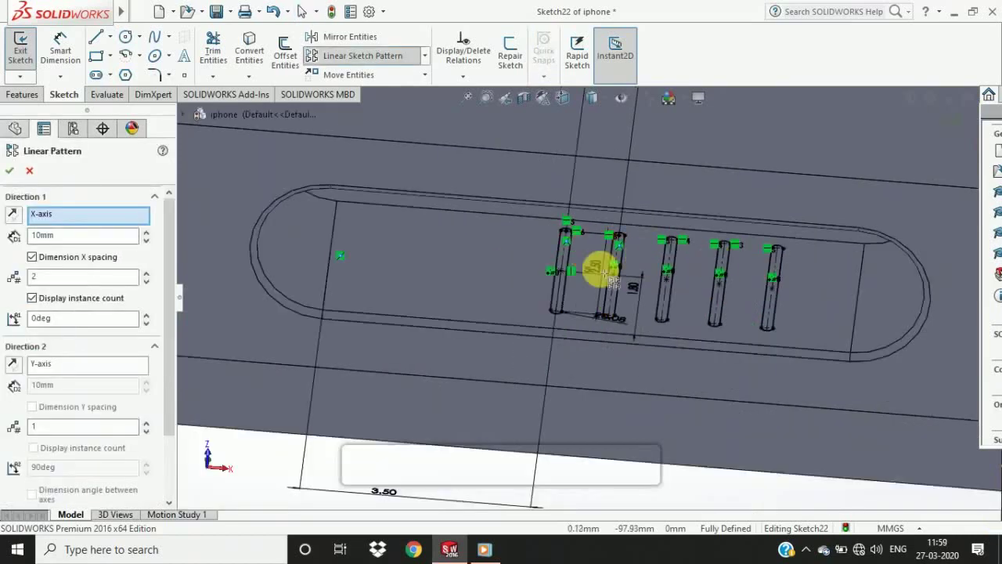
pyautogui.scroll(-5, 559, 259)
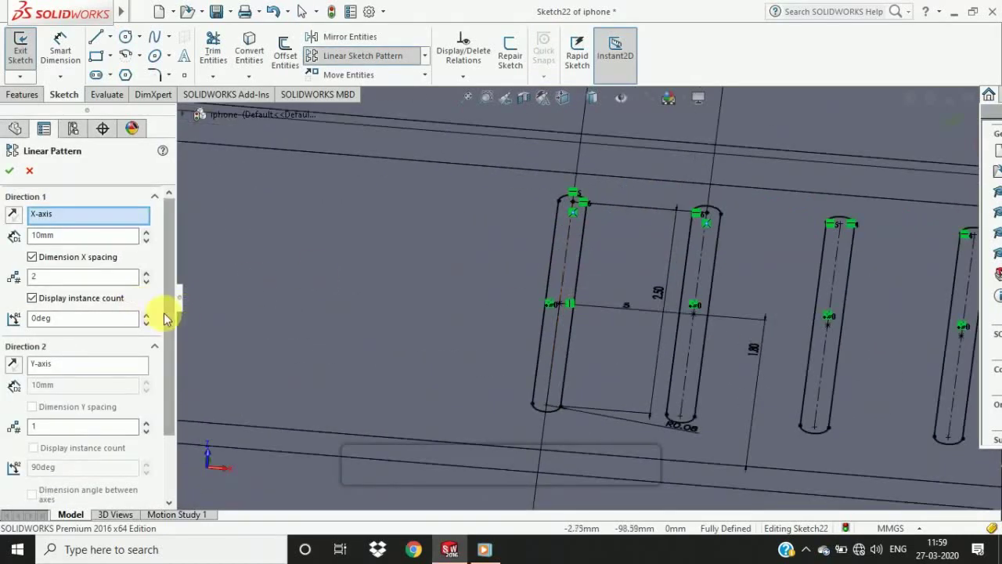
pyautogui.scroll(-3, 166, 318)
pyautogui.click(86, 450)
pyautogui.click(549, 279)
pyautogui.scroll(3, 78, 235)
pyautogui.click(78, 235)
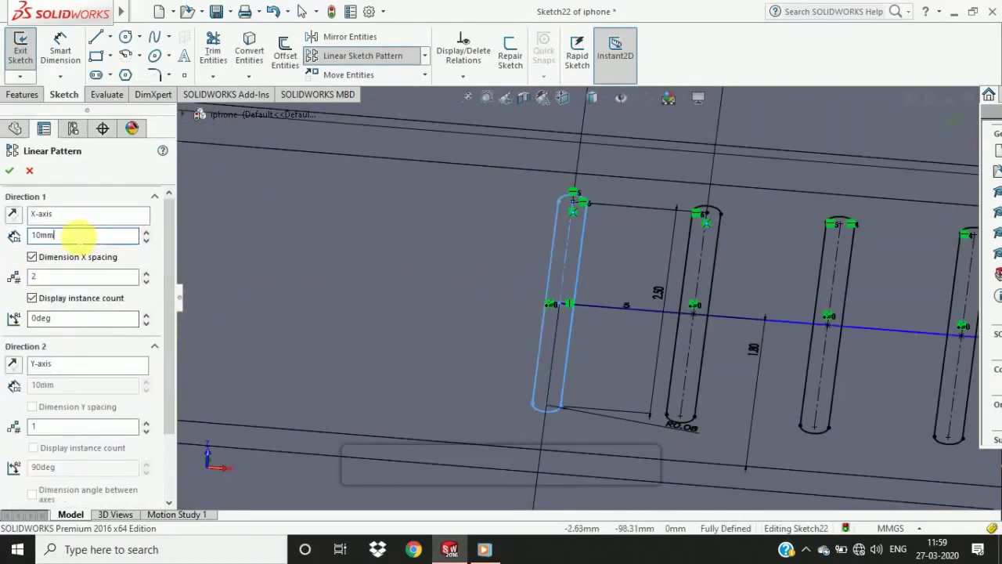
pyautogui.write('2.5')
pyautogui.click(438, 259)
pyautogui.scroll(5, 429, 275)
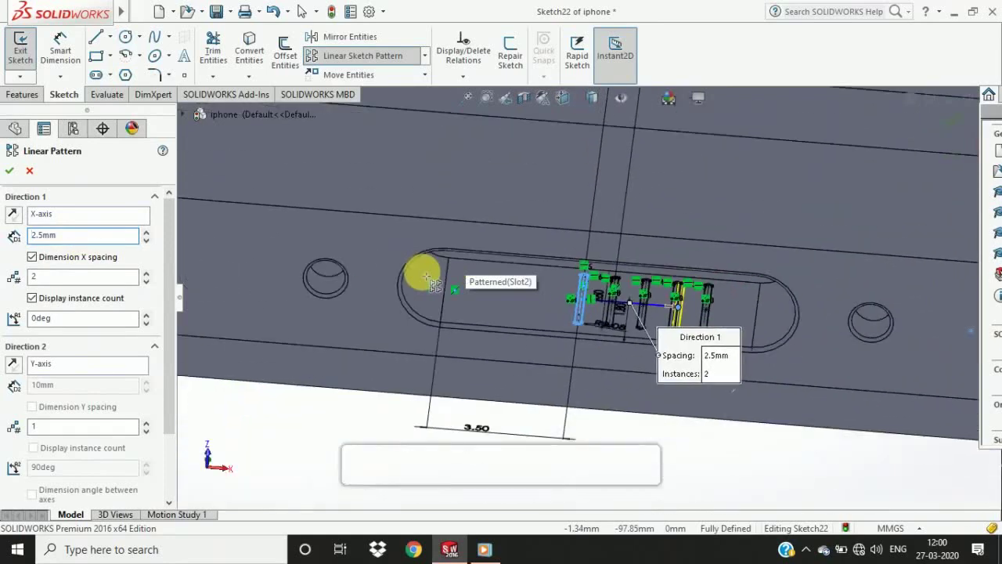
# - Reverse the pattern's direction, set it to 4 instances at 0.8 mm spacing and create it
pyautogui.scroll(-8, 418, 273)
pyautogui.scroll(3, 381, 284)
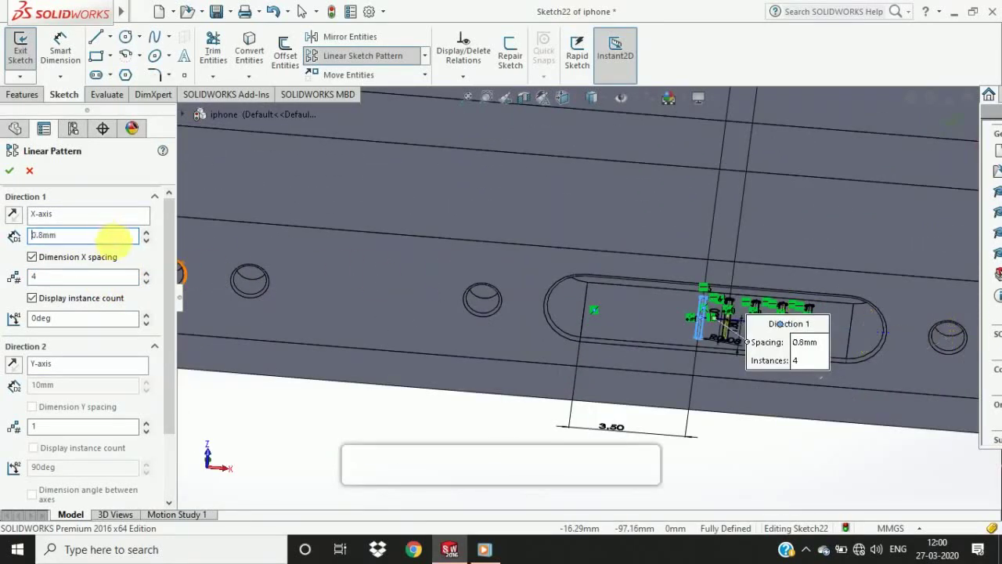
pyautogui.scroll(-2, 834, 331)
pyautogui.scroll(-7, 786, 318)
pyautogui.click(616, 318)
pyautogui.scroll(7, 583, 302)
pyautogui.scroll(-5, 446, 285)
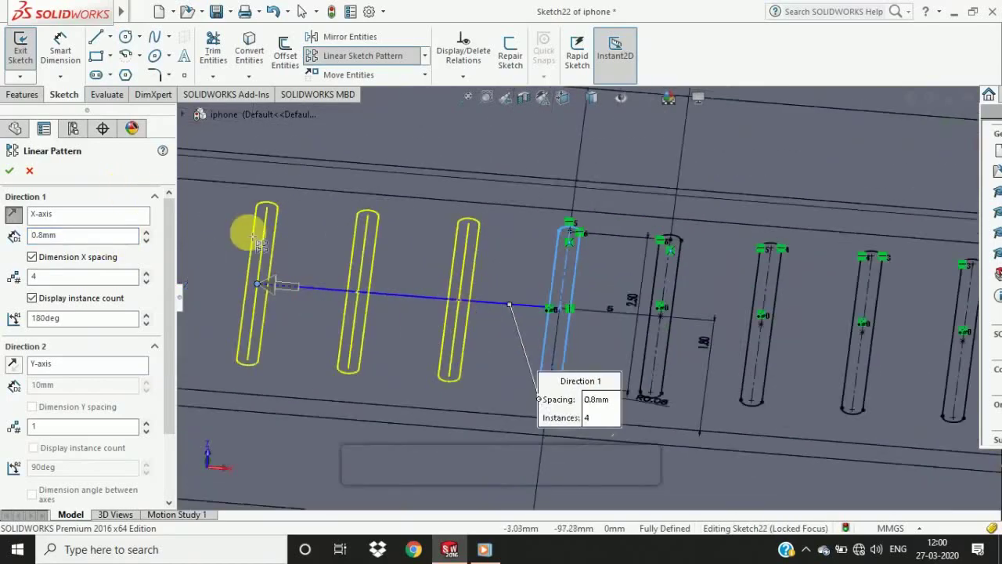
pyautogui.press('Return')
# - Add a Horizontal relation between the upper arc centres of the three new slots and the original slot
pyautogui.scroll(3, 458, 287)
pyautogui.scroll(-7, 541, 285)
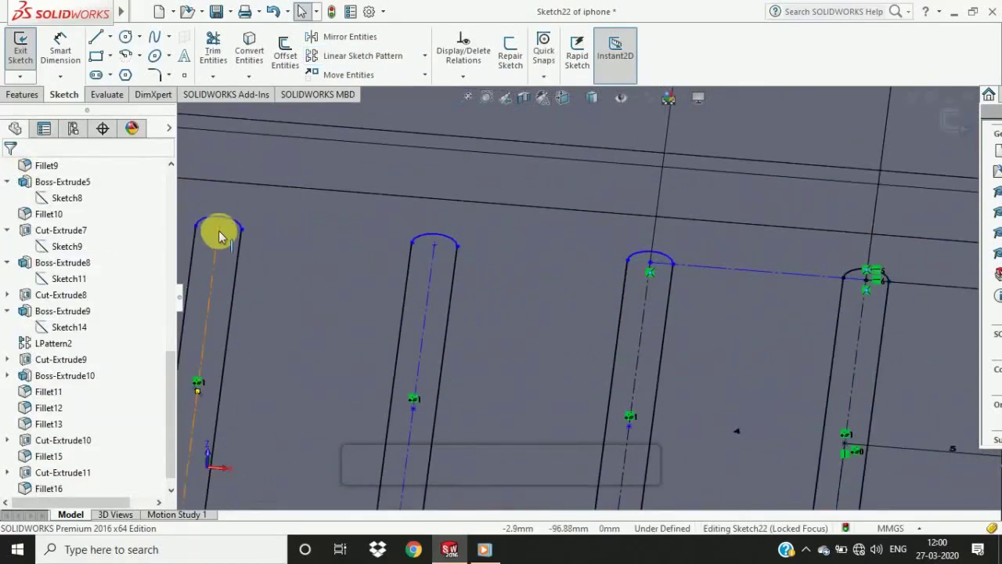
pyautogui.click(219, 235)
pyautogui.keyDown('ctrl'); pyautogui.click(437, 249); pyautogui.keyUp('ctrl')
pyautogui.keyDown('ctrl'); pyautogui.click(647, 264); pyautogui.keyUp('ctrl')
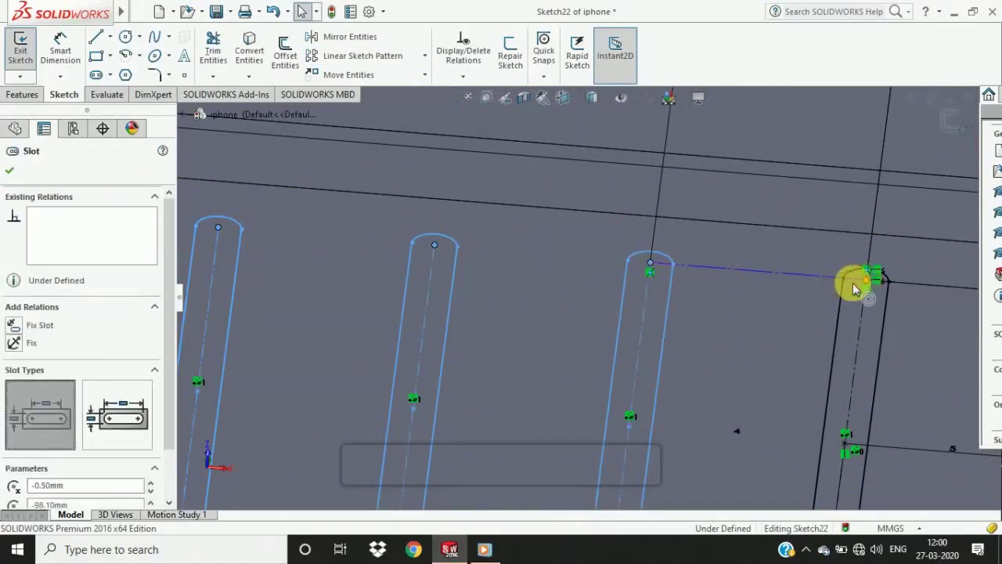
pyautogui.keyDown('ctrl'); pyautogui.click(854, 286); pyautogui.keyUp('ctrl')
pyautogui.scroll(5, 632, 352)
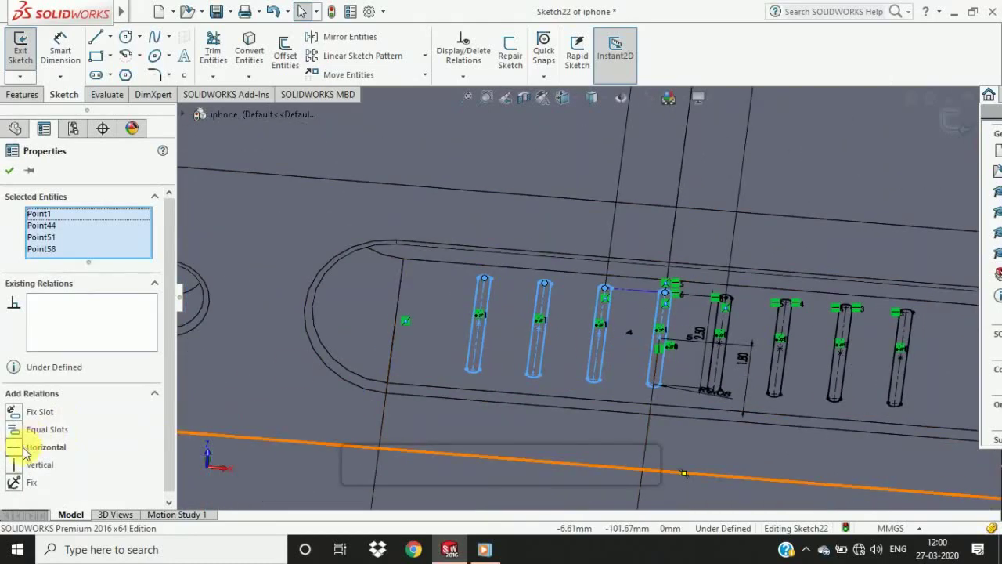
pyautogui.click(10, 170)
# - Extrude the row of slot profiles in the charging port as a blind boss 0.05 mm deep
pyautogui.scroll(3, 740, 355)
pyautogui.scroll(-4, 740, 355)
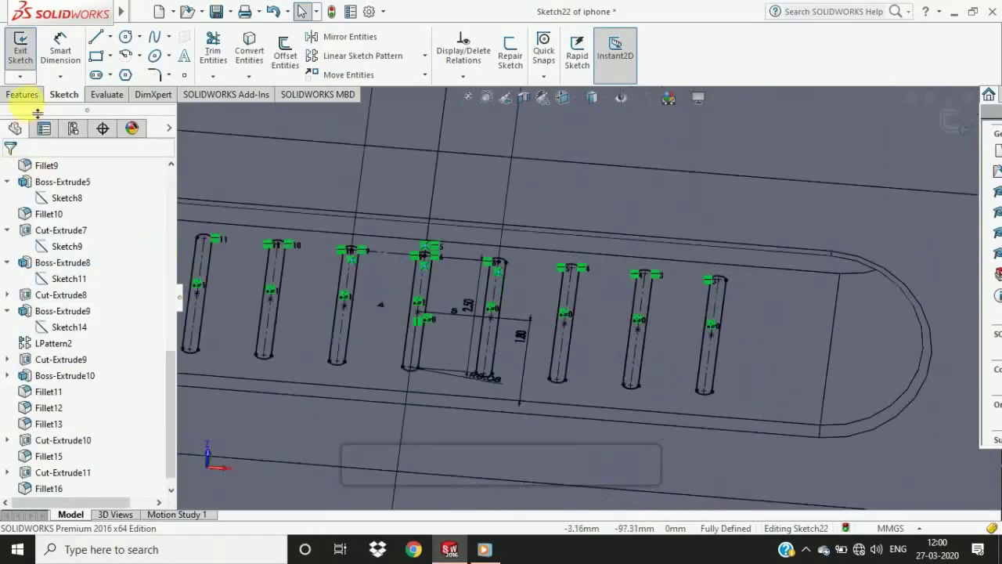
pyautogui.click(23, 95)
pyautogui.click(26, 57)
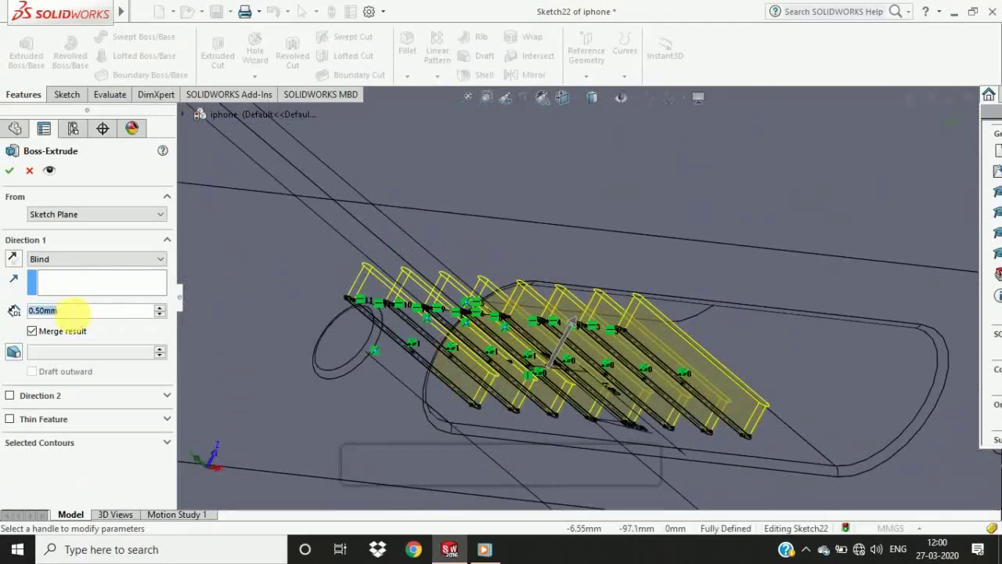
pyautogui.write('0.1')
pyautogui.press('Return')
pyautogui.write('.08')
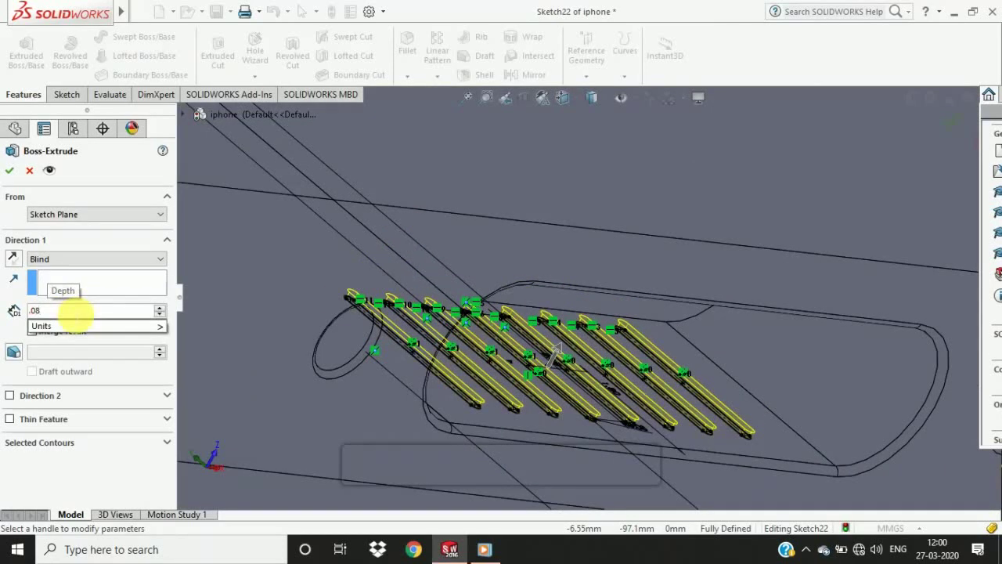
pyautogui.write('7')
pyautogui.press('Return')
pyautogui.write('.07')
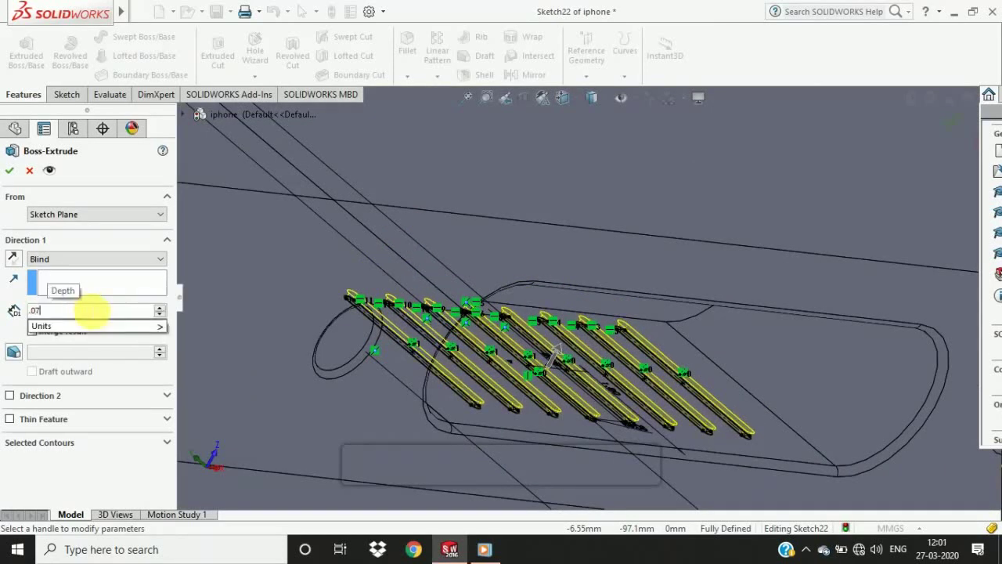
pyautogui.press('Return')
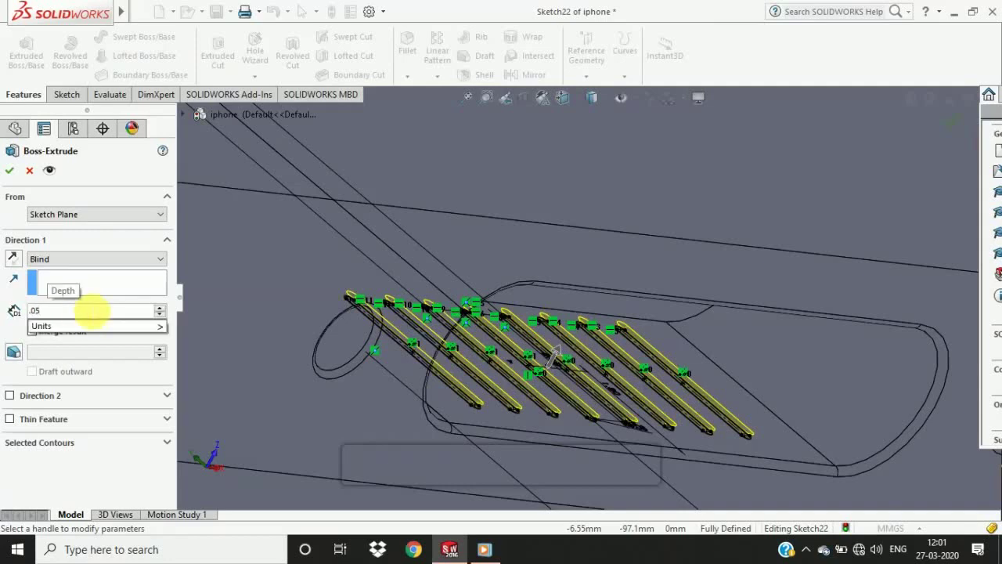
pyautogui.press('Return')
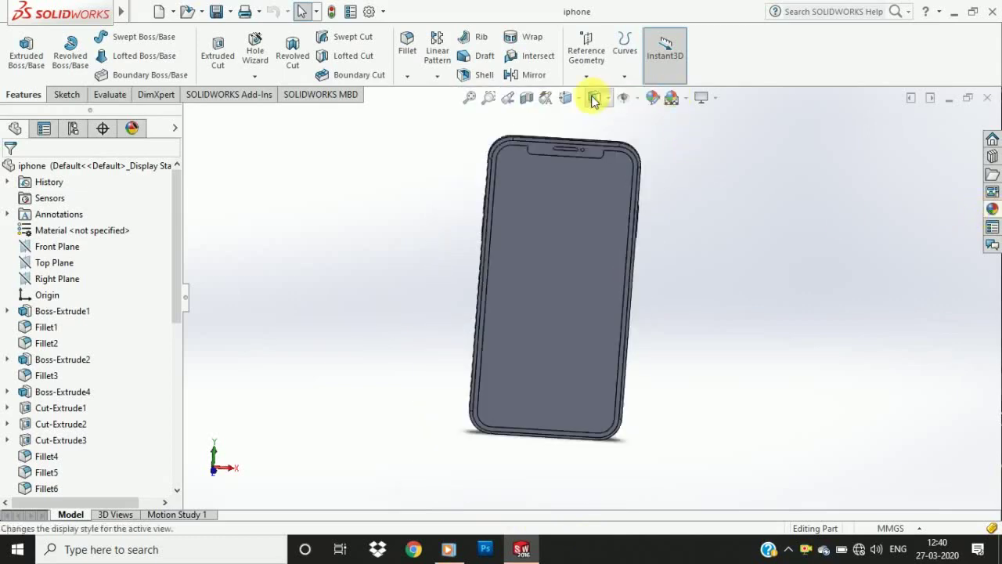
# - Turn the phone to the Back view and start a new decal from the labels logo
pyautogui.click(593, 101)
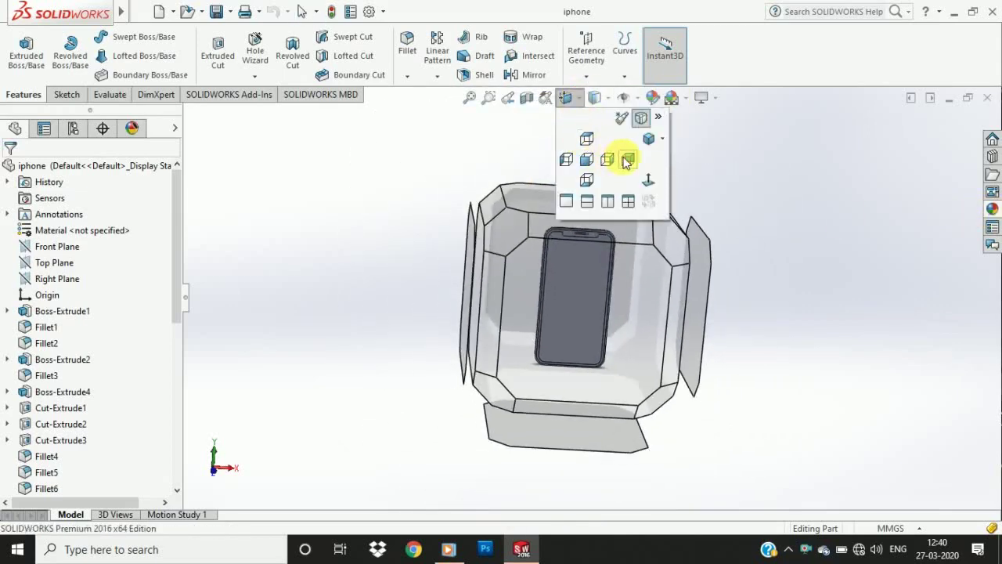
pyautogui.click(624, 159)
pyautogui.click(992, 209)
pyautogui.doubleClick(928, 446)
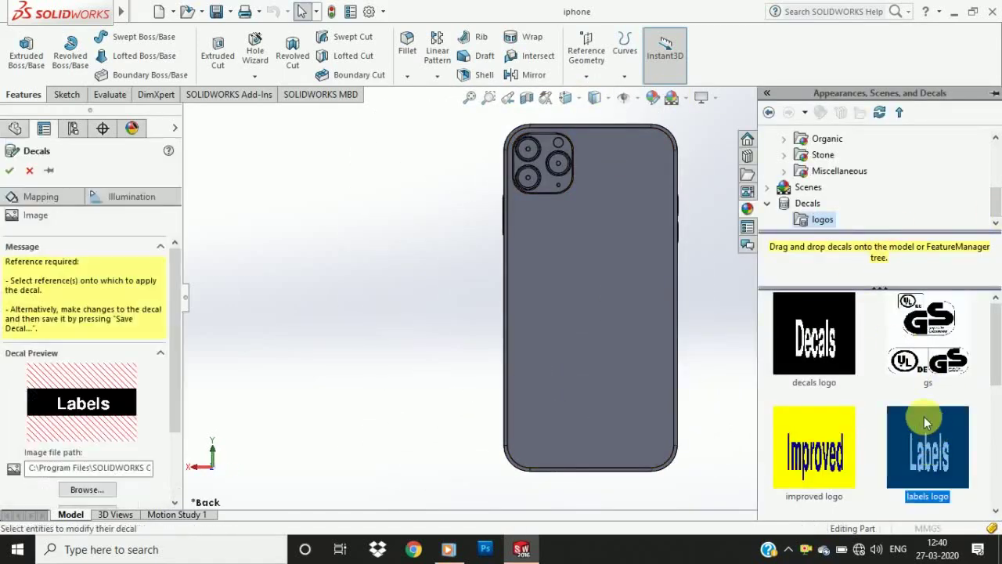
# - Load images(32) from the Desktop as the decal's image and mask it with the decal image alpha channel
pyautogui.click(87, 489)
pyautogui.click(317, 211)
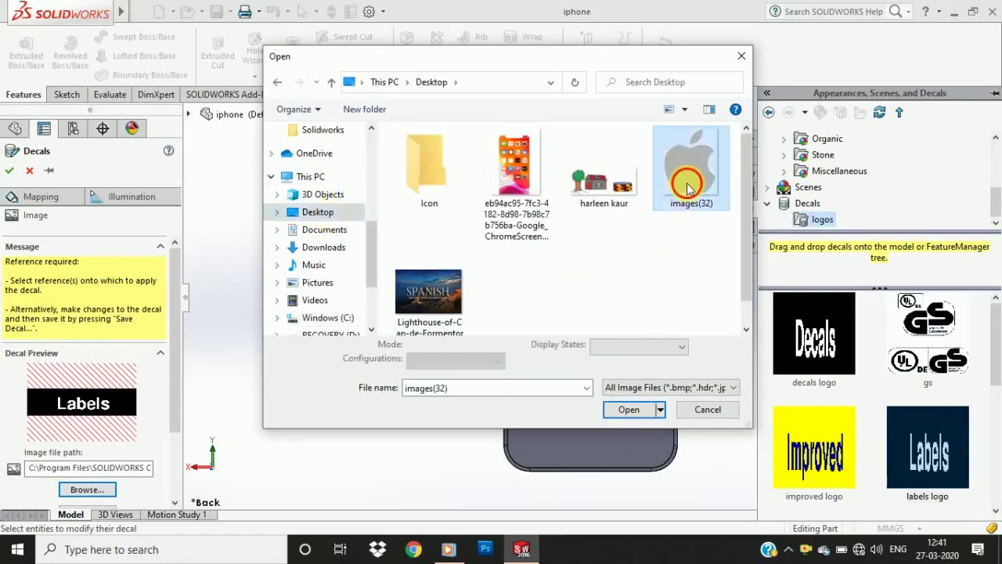
pyautogui.doubleClick(688, 166)
pyautogui.scroll(-3, 167, 391)
pyautogui.click(133, 496)
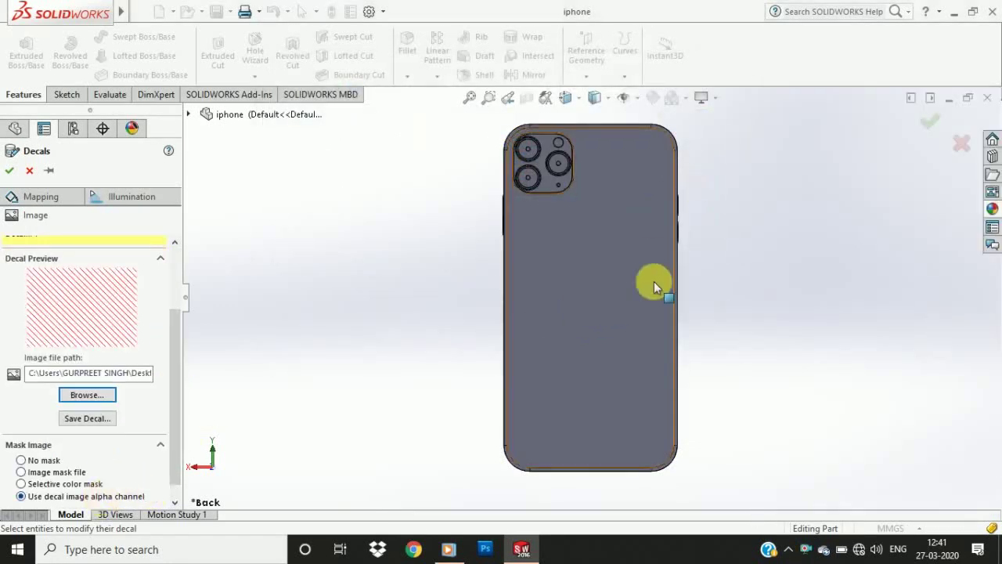
# - Apply the Apple logo decal to the phone's back face, shrink it to a small emblem slightly above the centre, and accept it
pyautogui.click(642, 297)
pyautogui.moveTo(663, 298); pyautogui.dragTo(481, 303)
pyautogui.moveTo(592, 303); pyautogui.dragTo(593, 255)
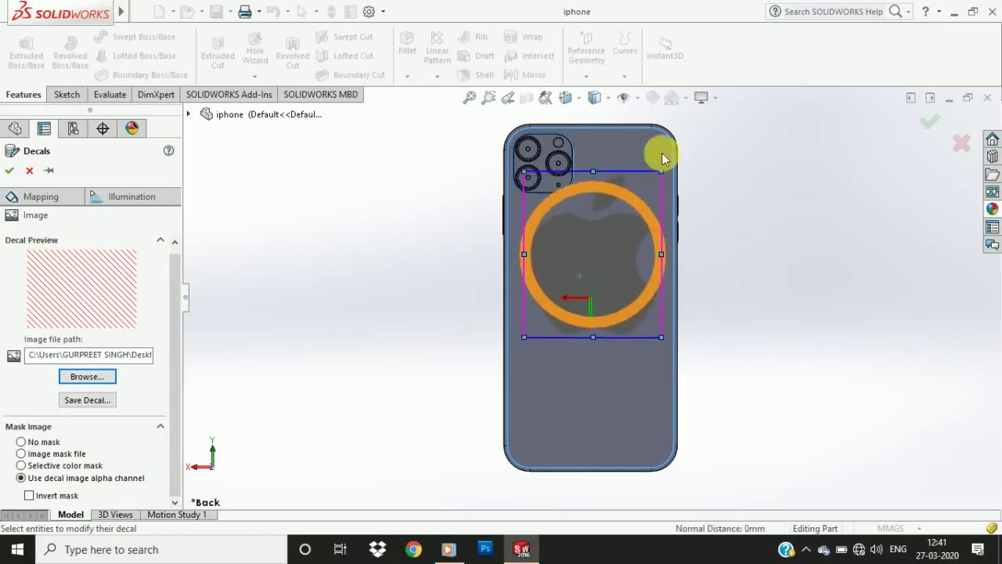
pyautogui.moveTo(661, 169); pyautogui.dragTo(599, 266)
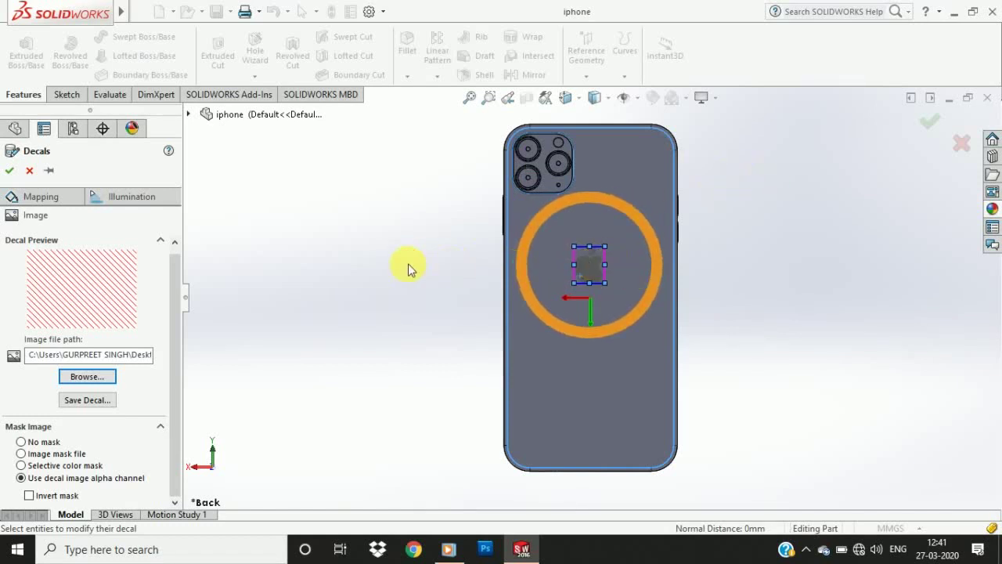
pyautogui.press('Return')
pyautogui.scroll(-2, 442, 277)
pyautogui.scroll(5, 441, 276)
pyautogui.moveTo(440, 277)
pyautogui.mouseDown(button='middle')
pyautogui.moveTo(479, 287)
pyautogui.moveTo(440, 270)
pyautogui.mouseUp(button='middle')
pyautogui.click(349, 384)
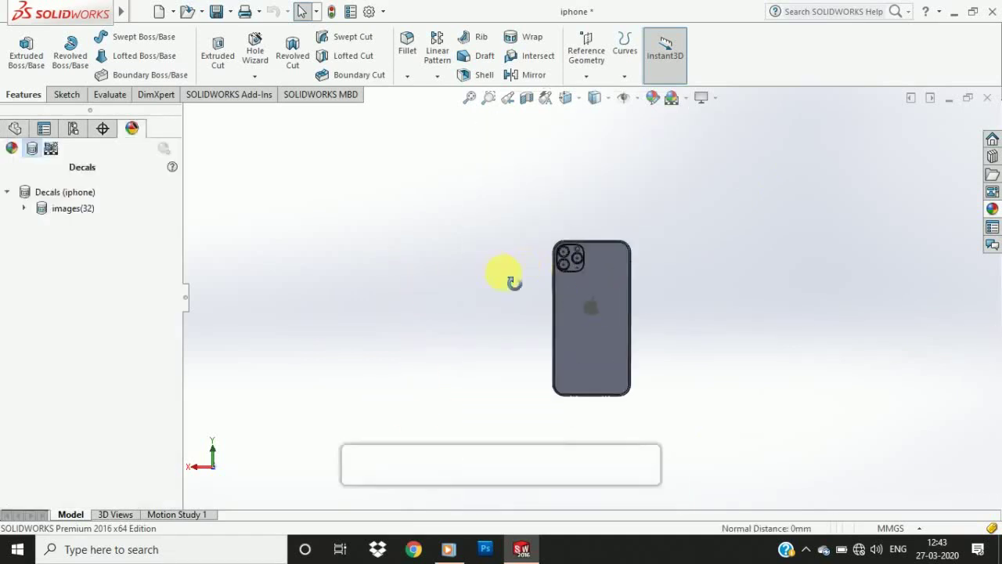
# - View the phone's front screen face straight on and start a new decal from the labels logo
pyautogui.moveTo(515, 275); pyautogui.dragTo(712, 314, button='middle')
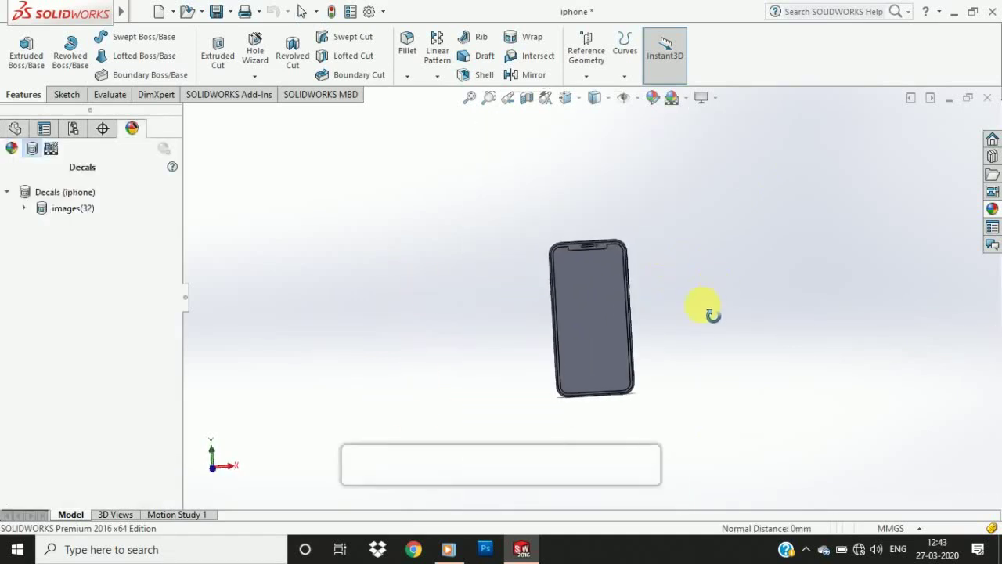
pyautogui.click(597, 307)
pyautogui.click(697, 246)
pyautogui.click(992, 208)
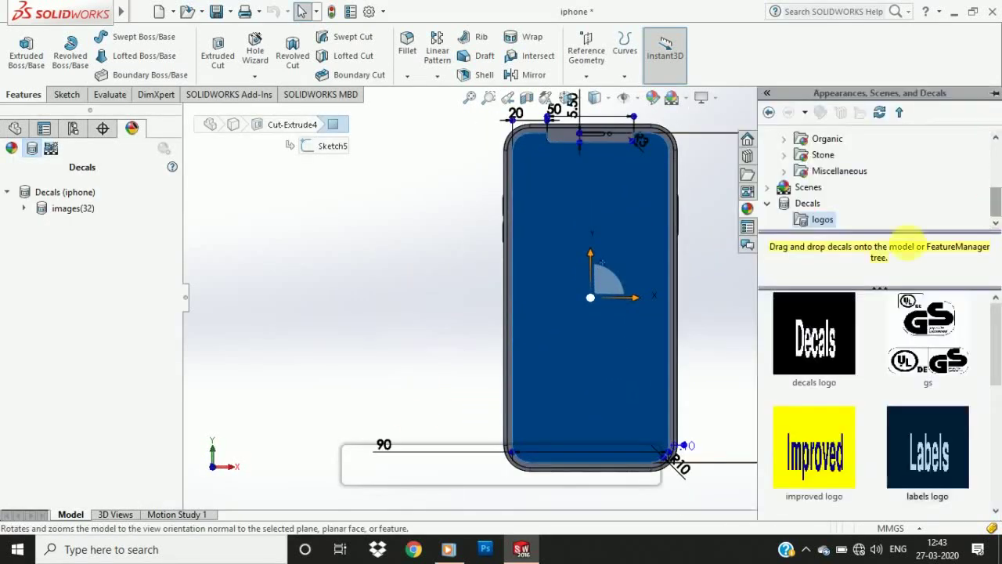
pyautogui.click(446, 296)
# - Load the phone home-screen PNG from the Desktop as the decal image, mask it with its alpha channel, and apply it to the screen face
pyautogui.click(92, 383)
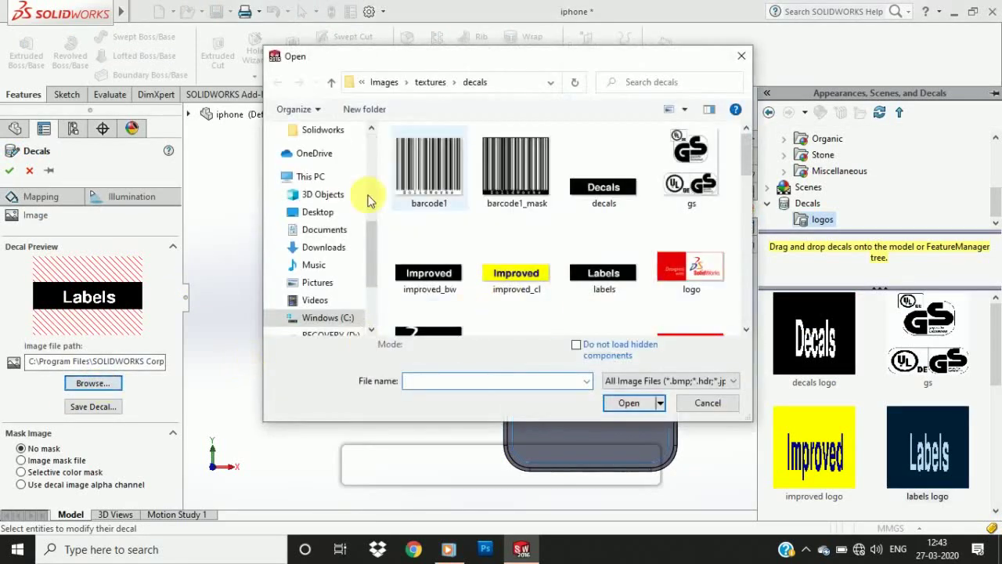
pyautogui.click(314, 221)
pyautogui.doubleClick(496, 174)
pyautogui.click(70, 484)
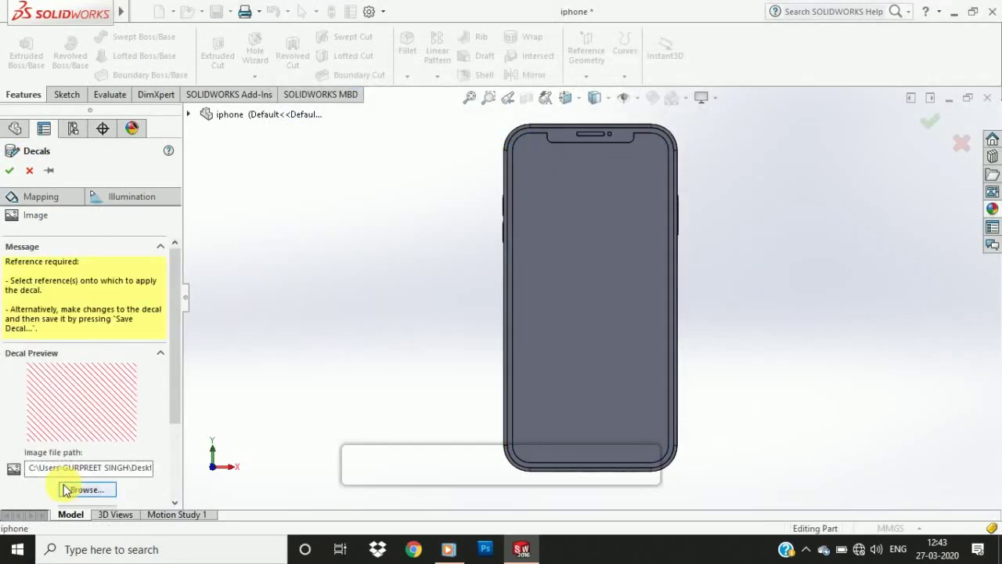
pyautogui.click(618, 208)
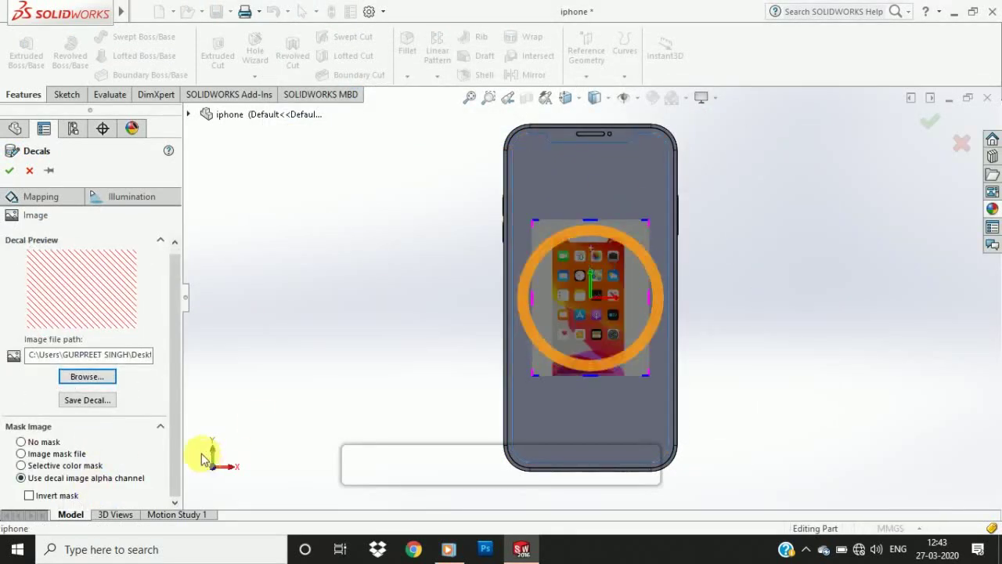
# - Try to fit the home-screen decal to the width and height of the screen face
pyautogui.click(55, 192)
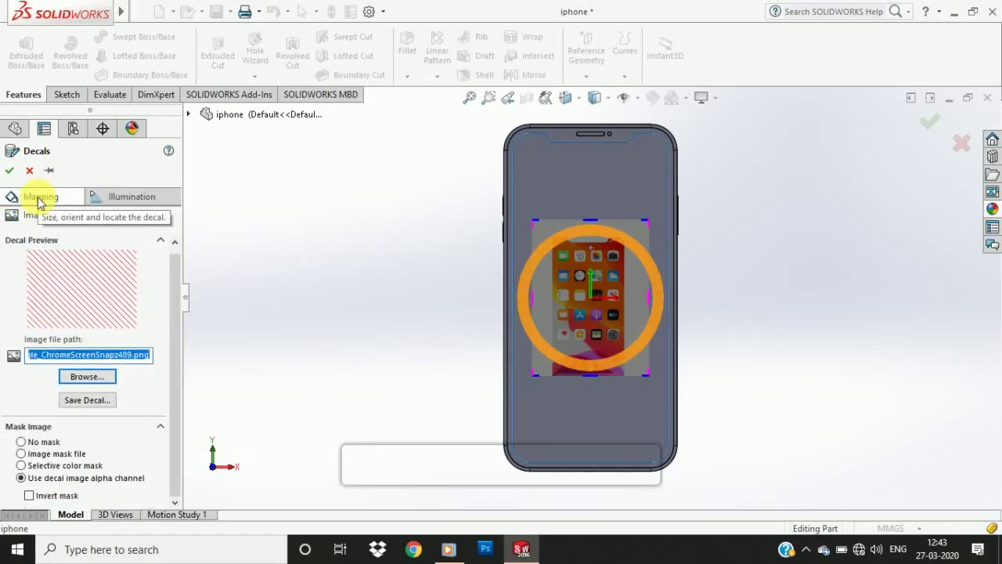
pyautogui.click(23, 334)
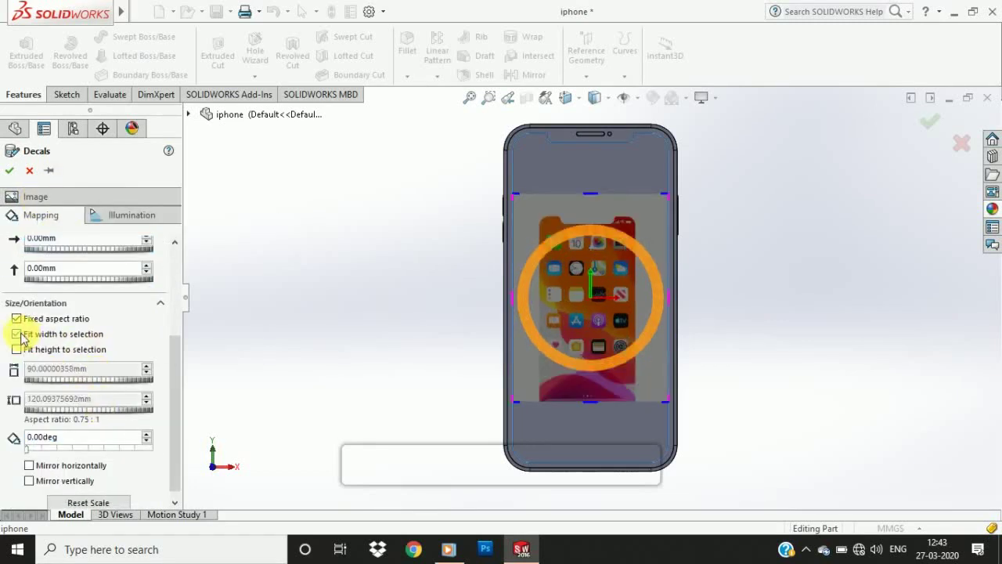
pyautogui.click(17, 350)
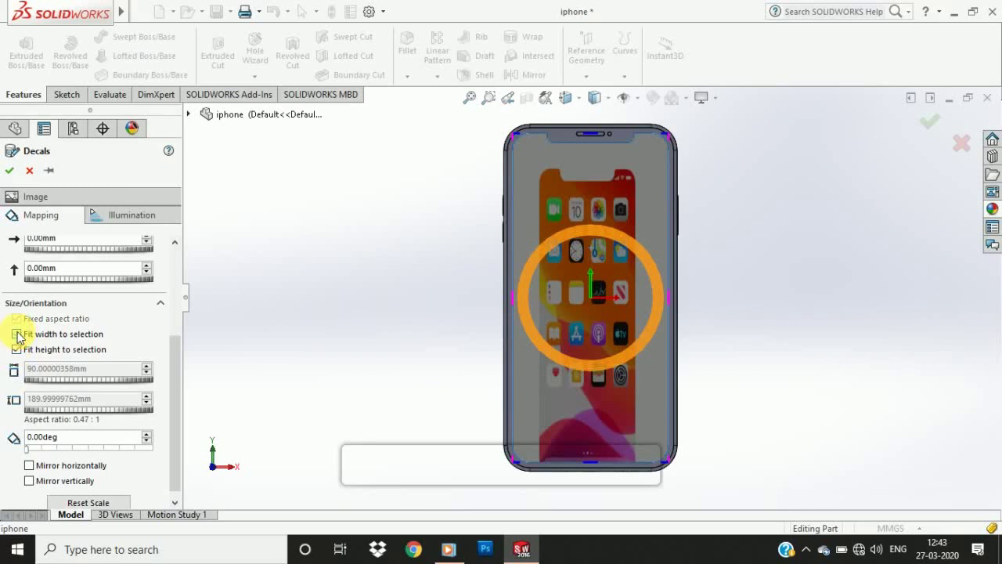
pyautogui.click(17, 350)
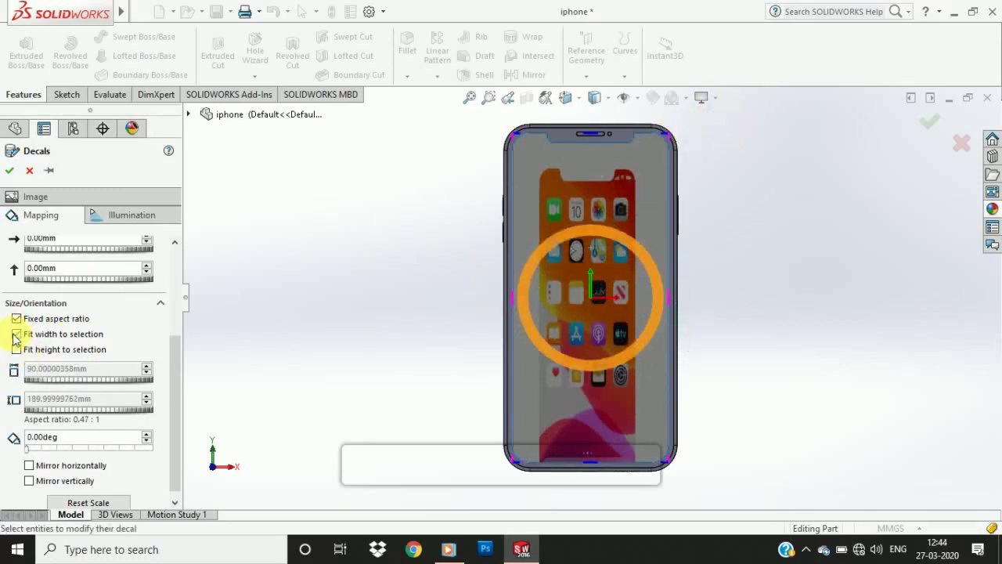
# - Freely enlarge the home-screen decal to about 140 × 218 mm and shift it so the pictured phone covers the screen face
pyautogui.moveTo(663, 136); pyautogui.dragTo(716, 138)
pyautogui.moveTo(619, 183); pyautogui.dragTo(623, 157)
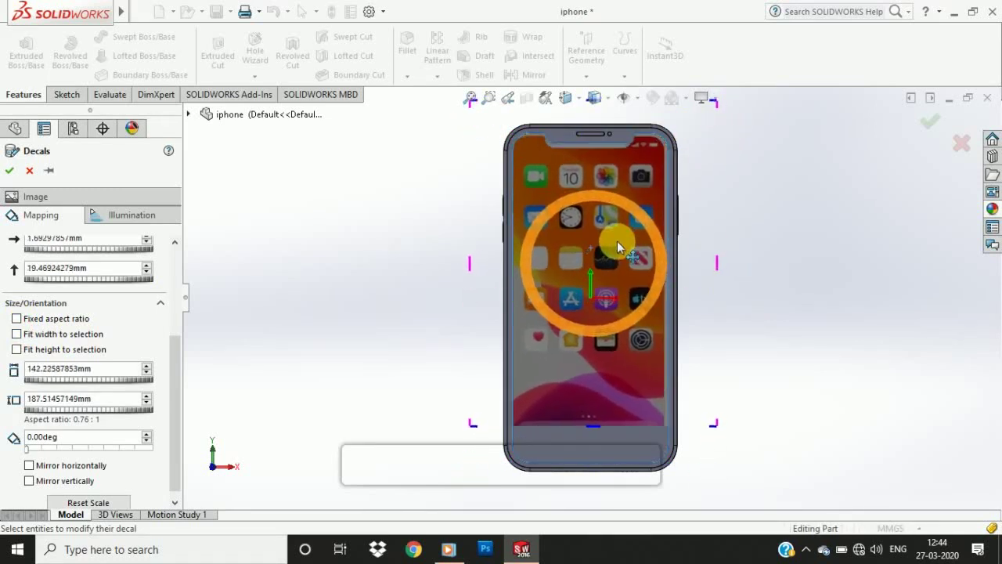
pyautogui.moveTo(617, 241); pyautogui.dragTo(621, 244)
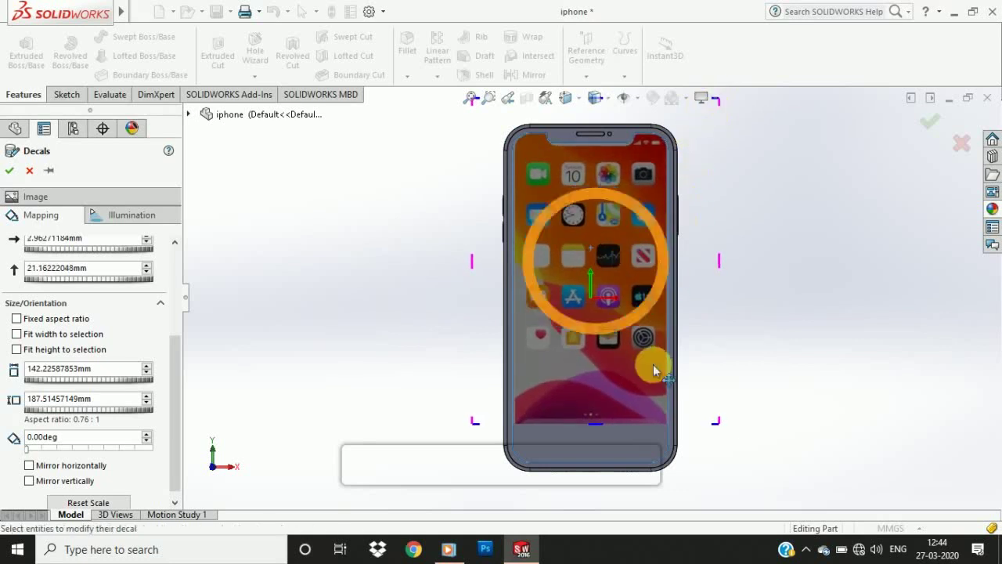
pyautogui.scroll(1, 653, 366)
pyautogui.moveTo(697, 135); pyautogui.dragTo(696, 130)
pyautogui.moveTo(597, 445); pyautogui.dragTo(601, 390)
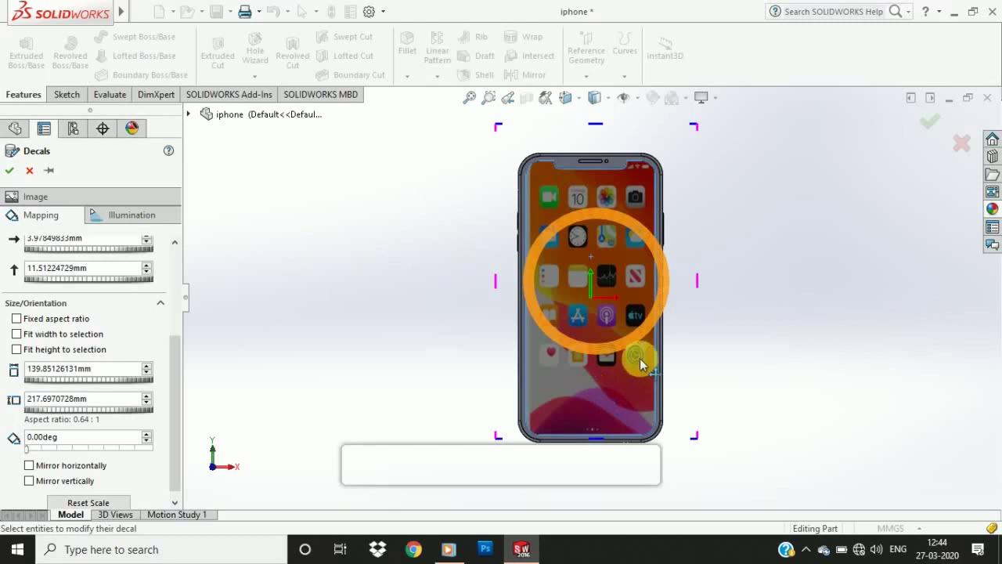
# - Nudge the decal sideways and adjust its width to about 143 mm to align the picture with the screen's side edges
pyautogui.scroll(-2, 611, 243)
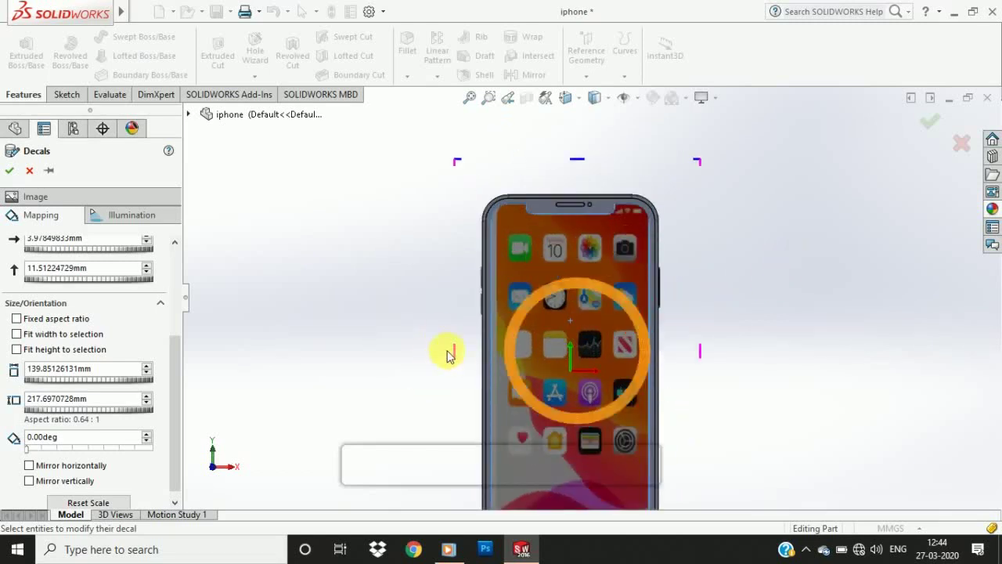
pyautogui.moveTo(572, 347); pyautogui.dragTo(575, 350)
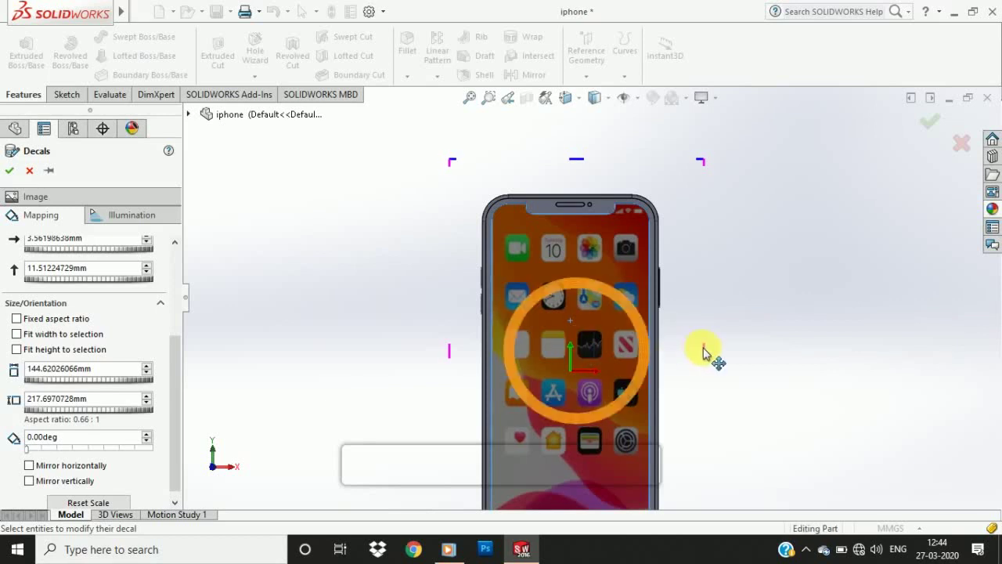
pyautogui.moveTo(703, 348); pyautogui.dragTo(701, 347)
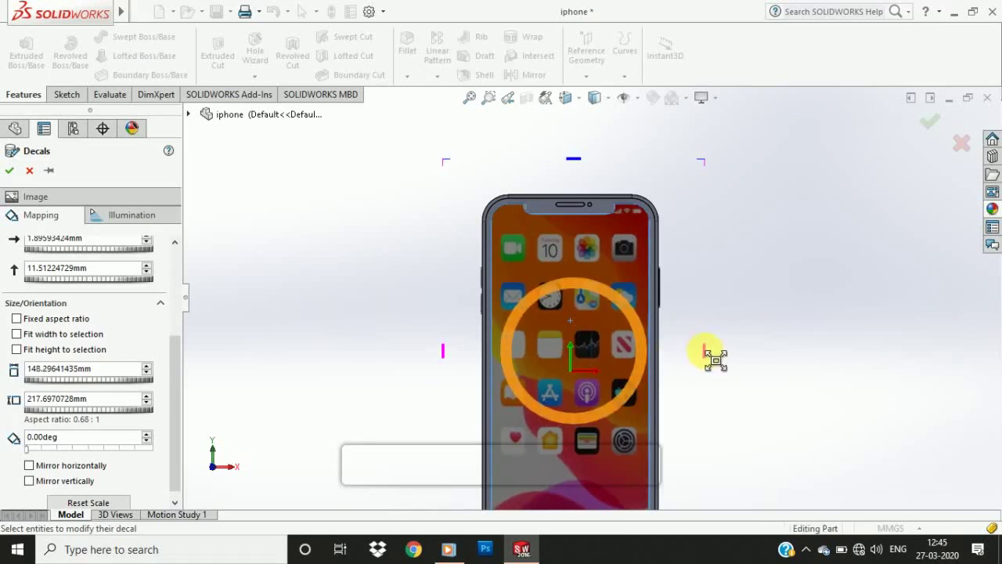
pyautogui.moveTo(577, 329); pyautogui.dragTo(580, 358)
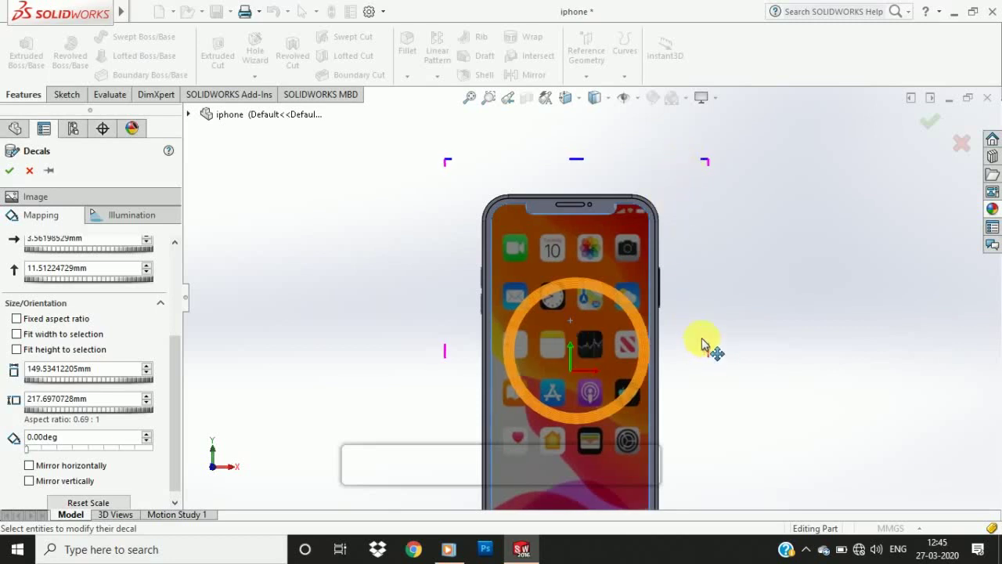
pyautogui.moveTo(718, 358); pyautogui.dragTo(710, 358)
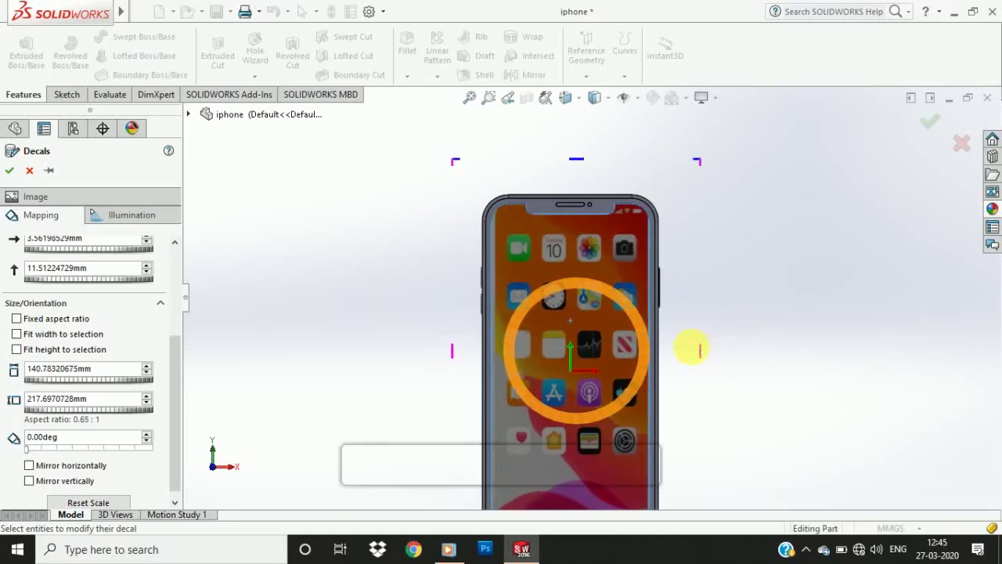
pyautogui.scroll(3, 595, 361)
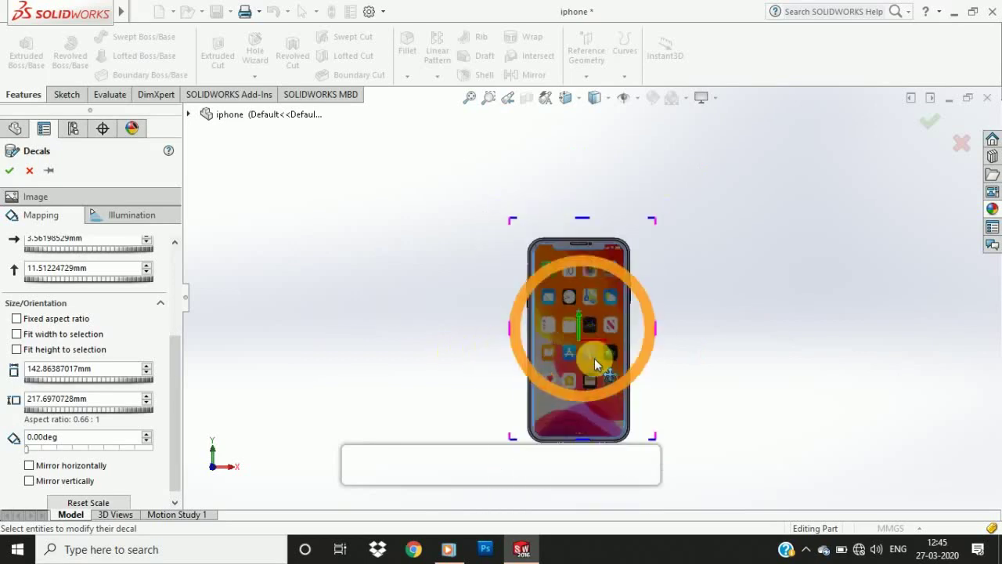
# - Widen the decal to about 149 mm and nudge it to offsets of about 2.4 mm across and 12.2 mm up
pyautogui.scroll(-7, 548, 384)
pyautogui.scroll(3, 471, 313)
pyautogui.moveTo(464, 200); pyautogui.dragTo(458, 201)
pyautogui.scroll(4, 618, 250)
pyautogui.moveTo(622, 250); pyautogui.dragTo(620, 247)
pyautogui.scroll(-5, 603, 238)
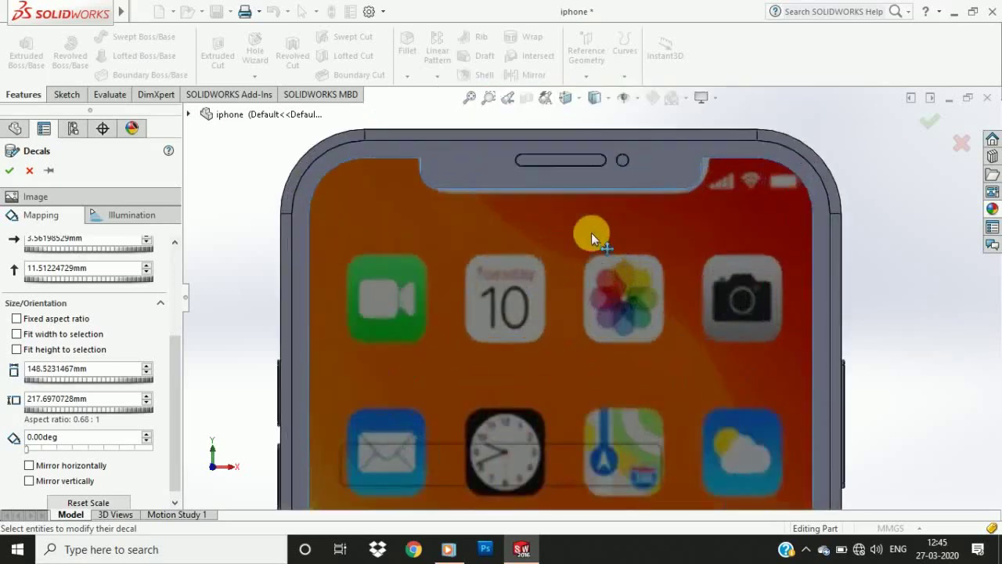
pyautogui.scroll(3, 650, 220)
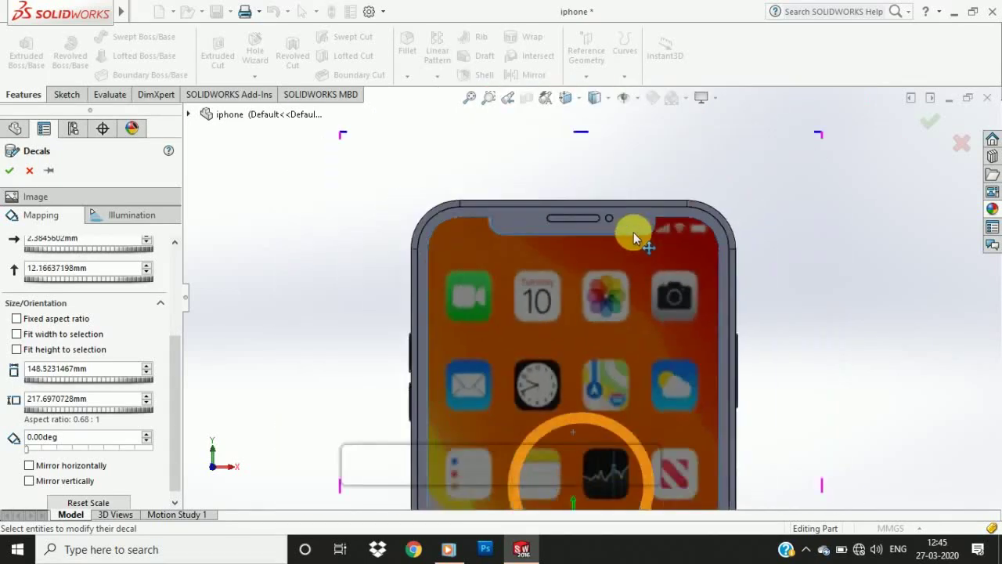
# - Resize the home-screen decal to about 147 × 217 mm and accept it
pyautogui.moveTo(352, 139); pyautogui.dragTo(363, 143)
pyautogui.scroll(3, 634, 404)
pyautogui.scroll(-3, 634, 403)
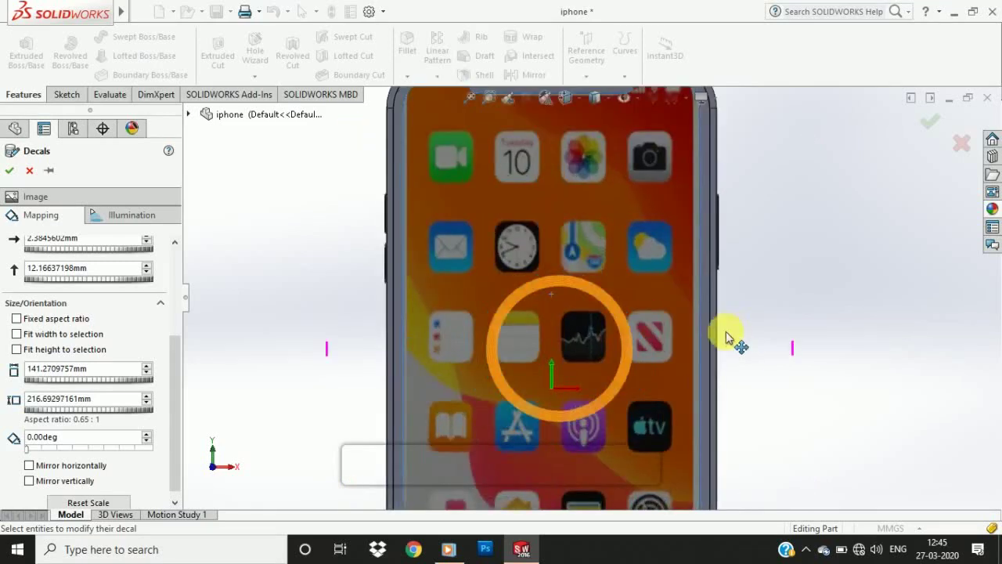
pyautogui.scroll(3, 712, 329)
pyautogui.moveTo(712, 329); pyautogui.dragTo(722, 335)
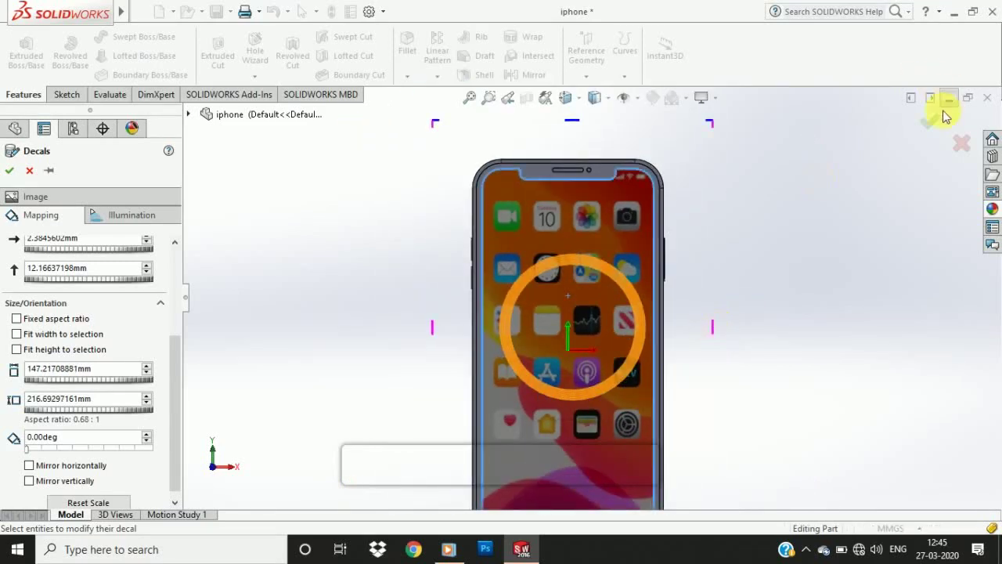
pyautogui.click(930, 120)
# - Examine the finished screen decal around the phone's notch, side edges and bottom edge
pyautogui.scroll(4, 694, 279)
pyautogui.moveTo(513, 270); pyautogui.dragTo(550, 274, button='middle')
pyautogui.scroll(-5, 567, 264)
pyautogui.scroll(3, 568, 264)
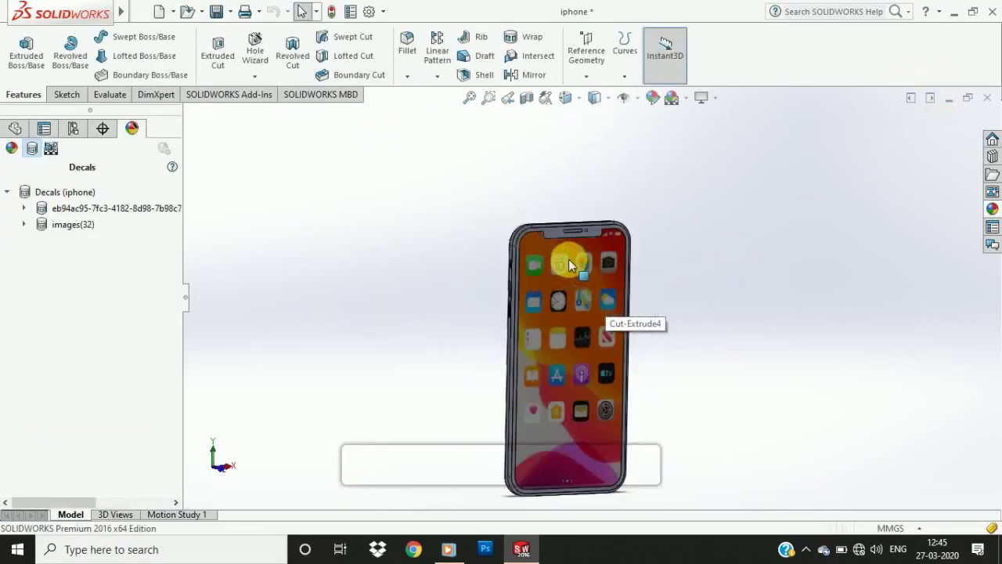
pyautogui.hotkey('ctrl', '1')
pyautogui.scroll(-4, 611, 376)
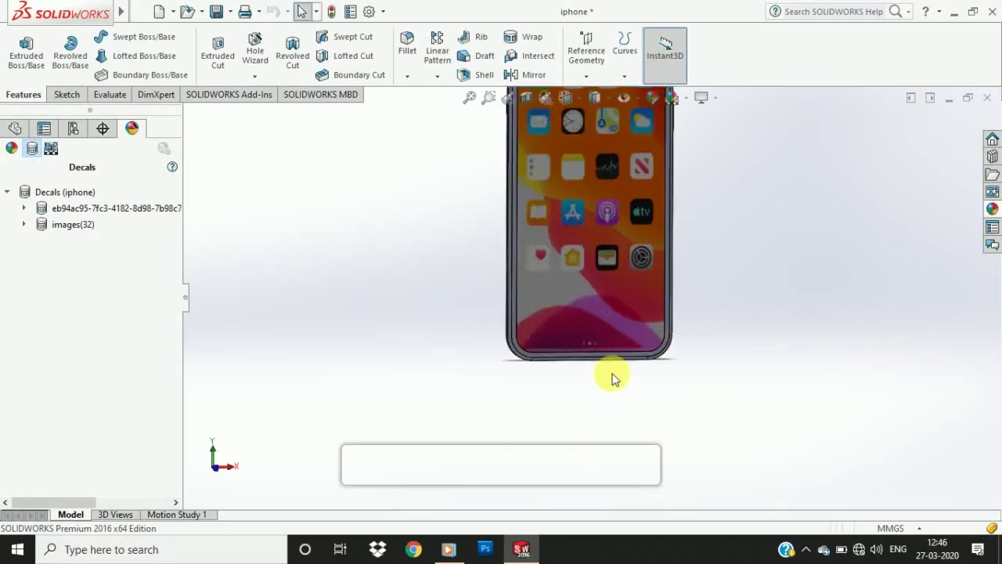
pyautogui.scroll(5, 440, 206)
pyautogui.moveTo(441, 206); pyautogui.dragTo(491, 198, button='middle')
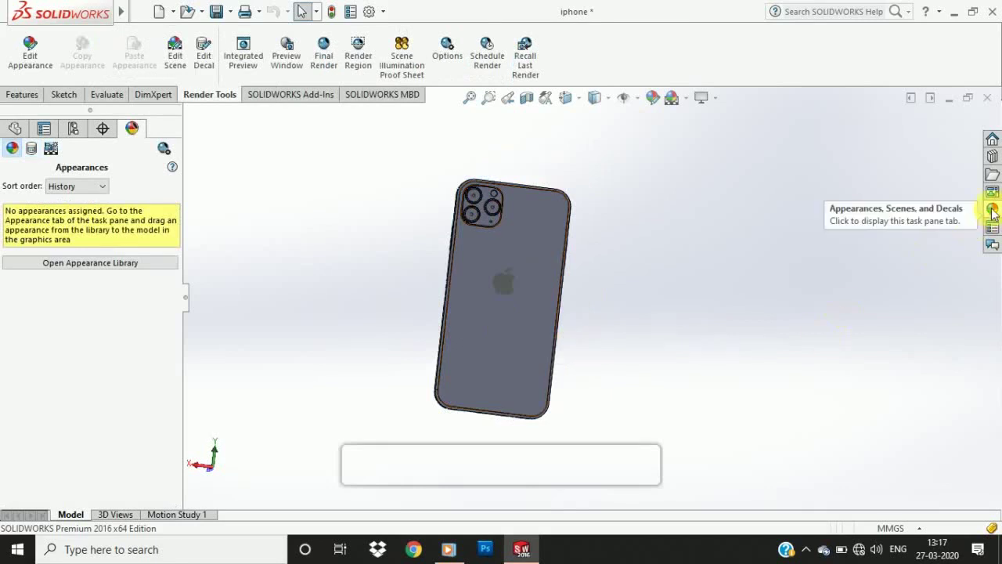
# - Apply the matte brass appearance to the phone's back face
pyautogui.click(992, 208)
pyautogui.click(845, 223)
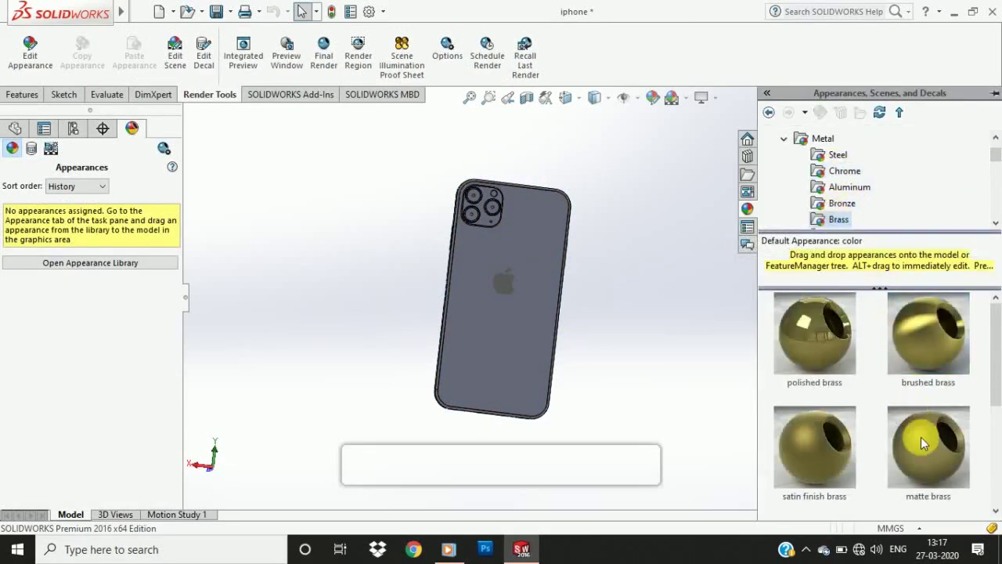
pyautogui.moveTo(921, 437); pyautogui.dragTo(528, 237)
pyautogui.click(523, 236)
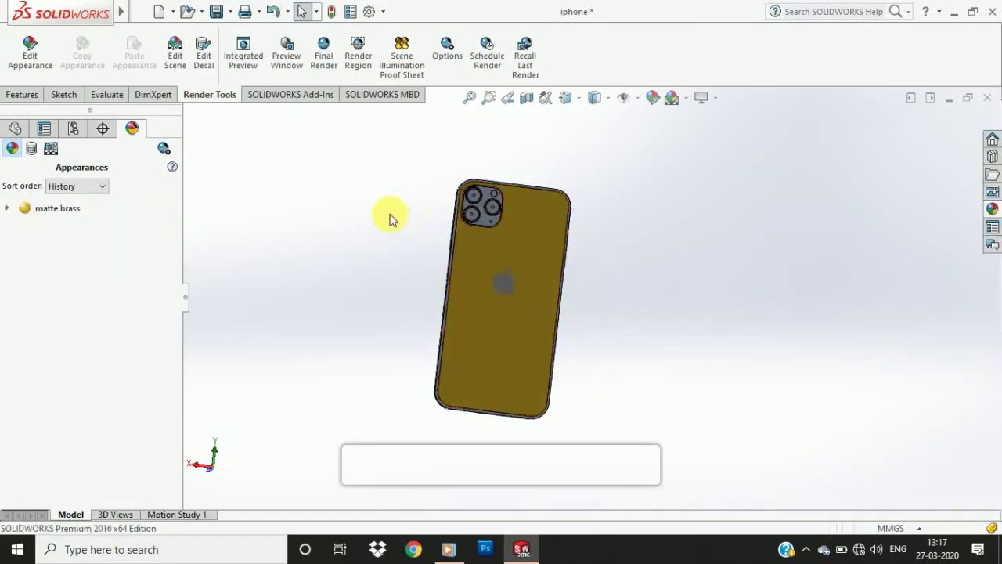
# - Apply the matte brass appearance to the flat outer face of the camera bump
pyautogui.moveTo(392, 217); pyautogui.dragTo(615, 254, button='middle')
pyautogui.scroll(-5, 616, 253)
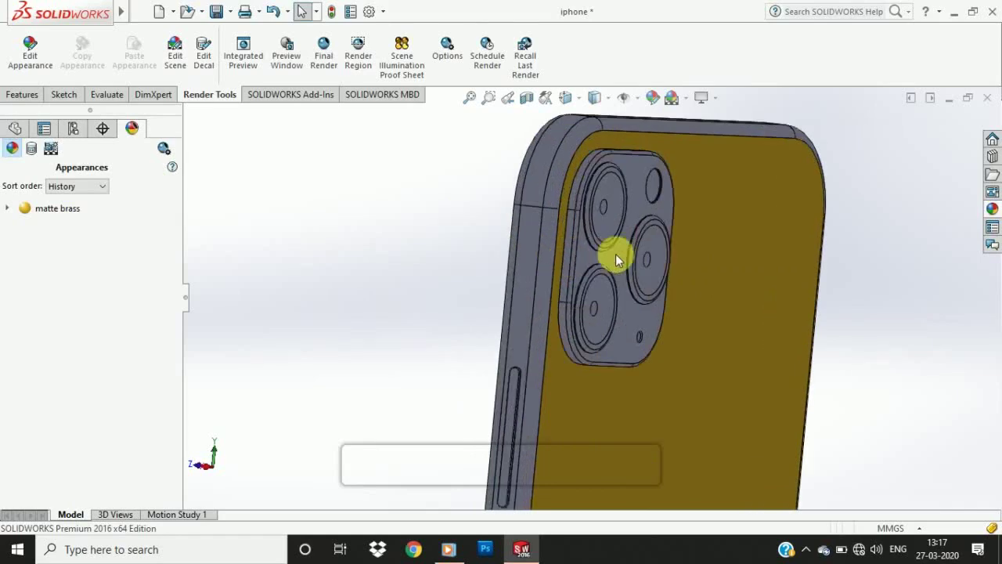
pyautogui.click(992, 208)
pyautogui.moveTo(922, 447); pyautogui.dragTo(634, 200)
pyautogui.click(633, 199)
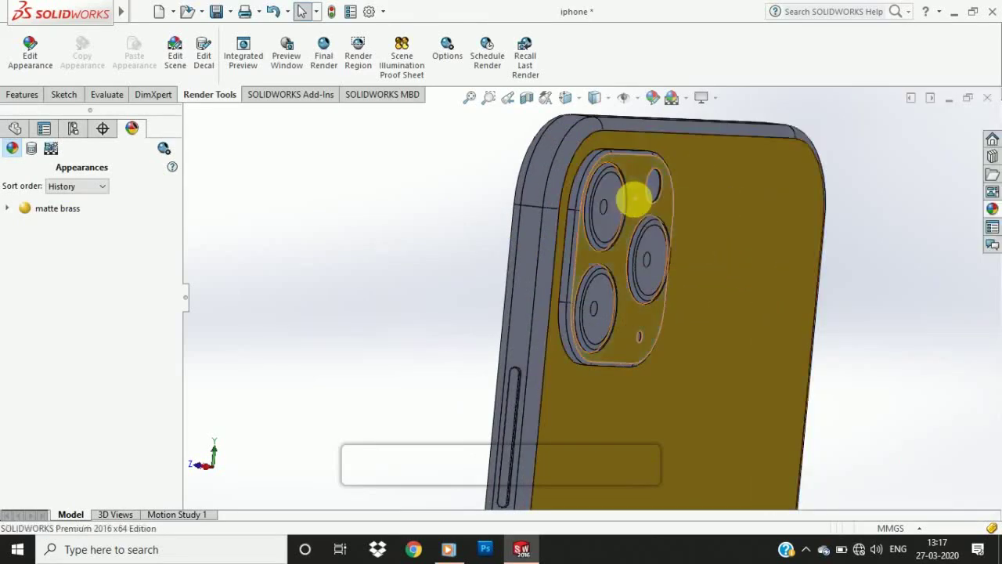
# - Apply the matte brass appearance to the upper long button on the side of the phone
pyautogui.moveTo(537, 270); pyautogui.dragTo(572, 257, button='middle')
pyautogui.moveTo(435, 238); pyautogui.dragTo(525, 235, button='middle')
pyautogui.scroll(3, 428, 204)
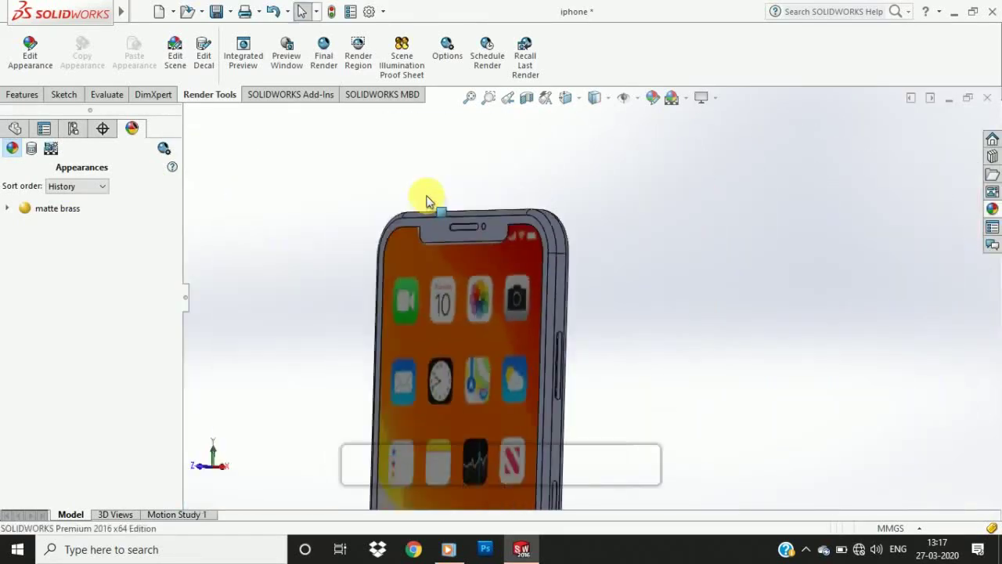
pyautogui.scroll(-3, 473, 220)
pyautogui.moveTo(677, 285); pyautogui.dragTo(644, 331, button='middle')
pyautogui.scroll(-3, 644, 332)
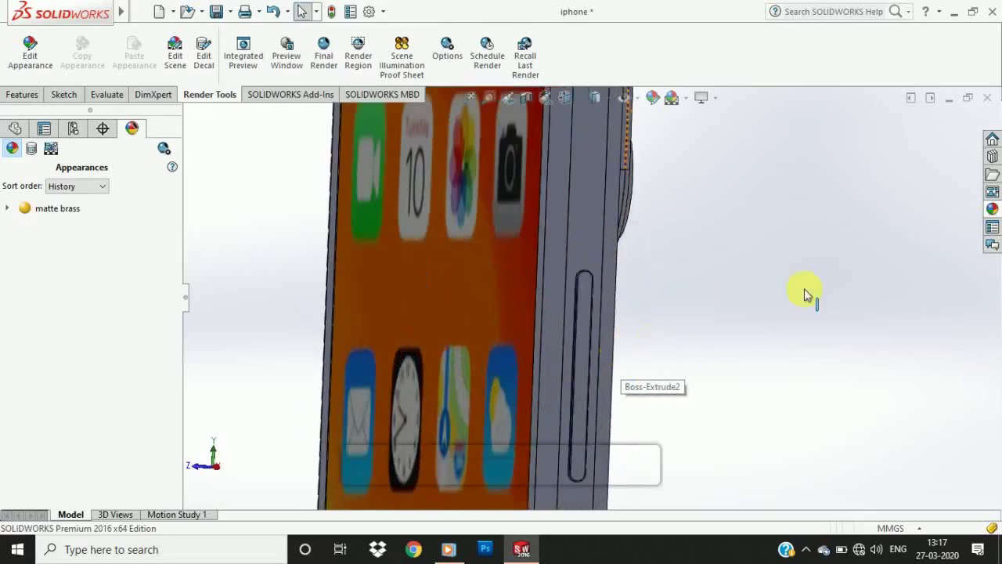
pyautogui.click(991, 209)
pyautogui.moveTo(924, 439); pyautogui.dragTo(579, 331)
pyautogui.click(579, 331)
pyautogui.scroll(4, 641, 332)
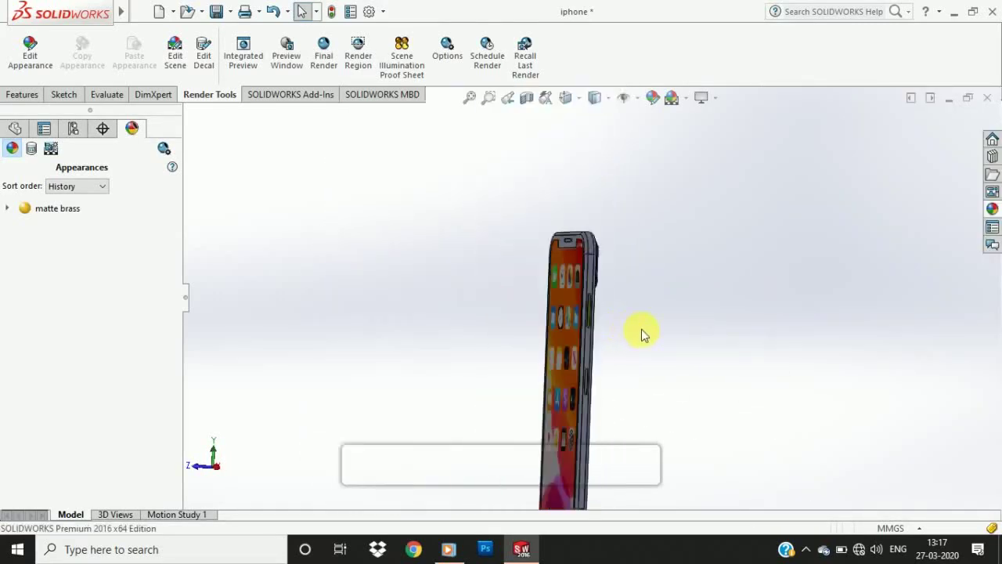
# - Apply the matte brass appearance to the outer face of the lower button on the same side of the phone
pyautogui.scroll(-4, 641, 332)
pyautogui.click(992, 209)
pyautogui.moveTo(931, 481); pyautogui.dragTo(599, 356)
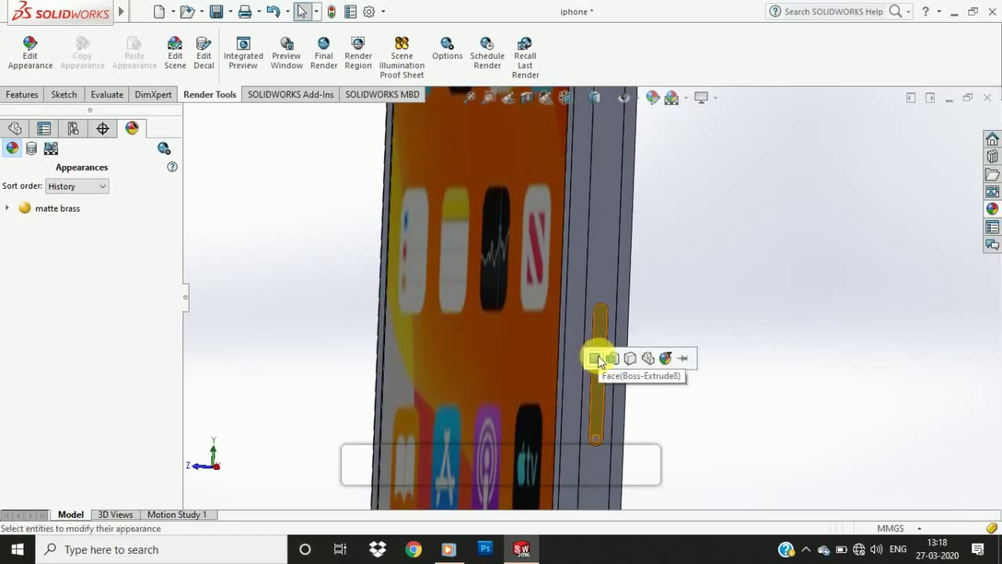
pyautogui.click(598, 355)
# - Apply the matte brass appearance to the outer faces of both volume buttons on the opposite side of the phone
pyautogui.scroll(5, 633, 353)
pyautogui.scroll(-1, 461, 270)
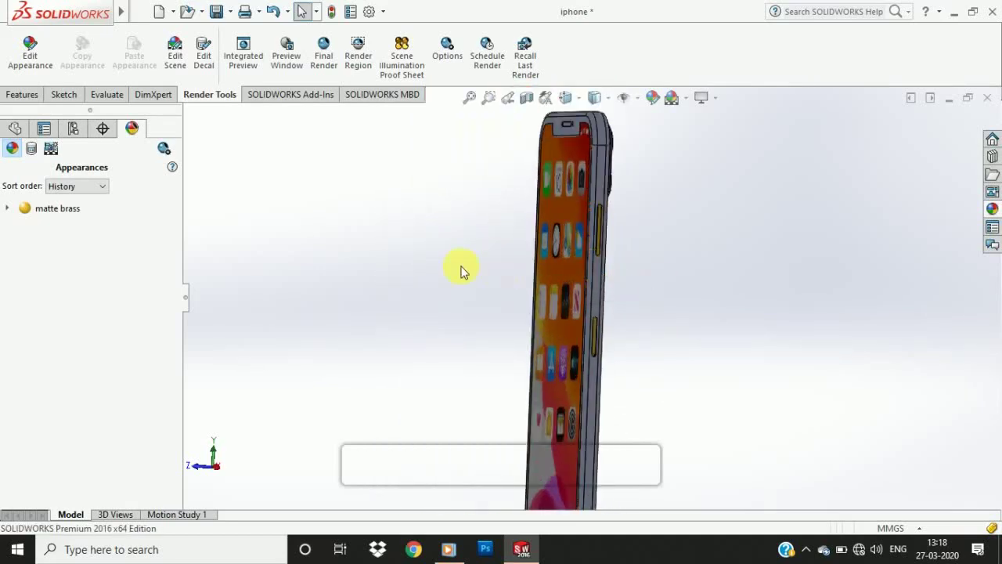
pyautogui.scroll(-5, 588, 261)
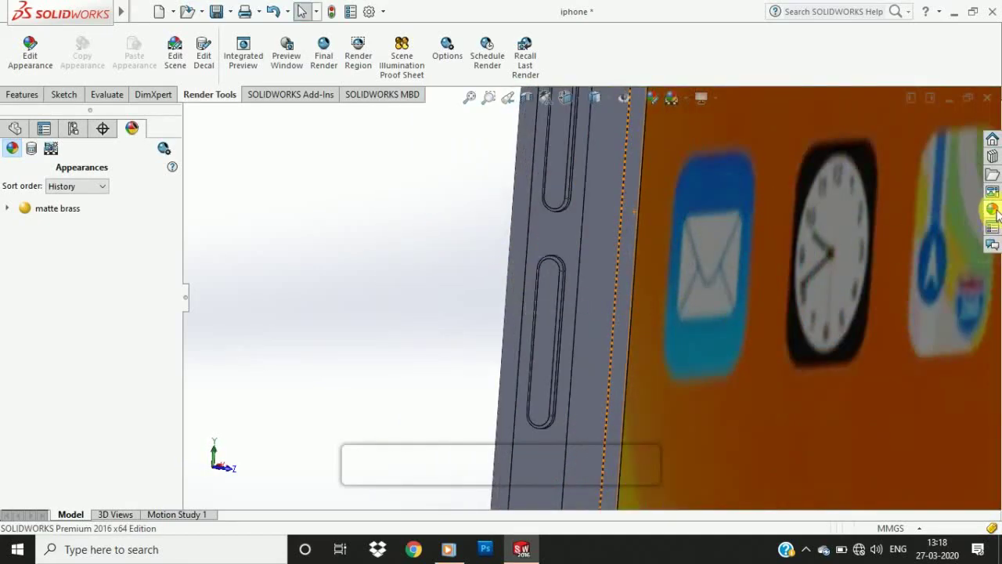
pyautogui.click(992, 208)
pyautogui.moveTo(924, 459); pyautogui.dragTo(542, 345)
pyautogui.click(544, 341)
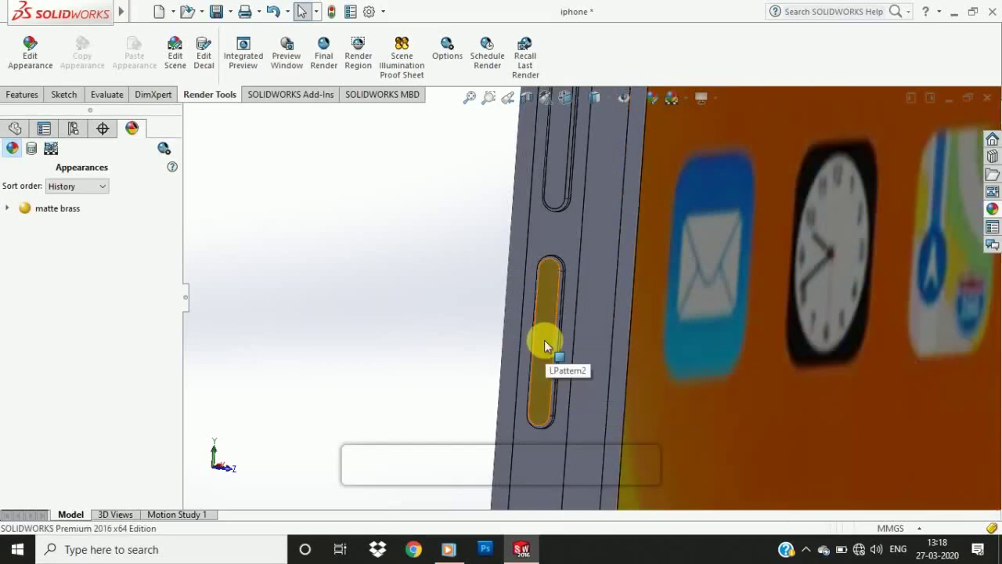
pyautogui.click(992, 209)
pyautogui.moveTo(909, 435); pyautogui.dragTo(556, 162)
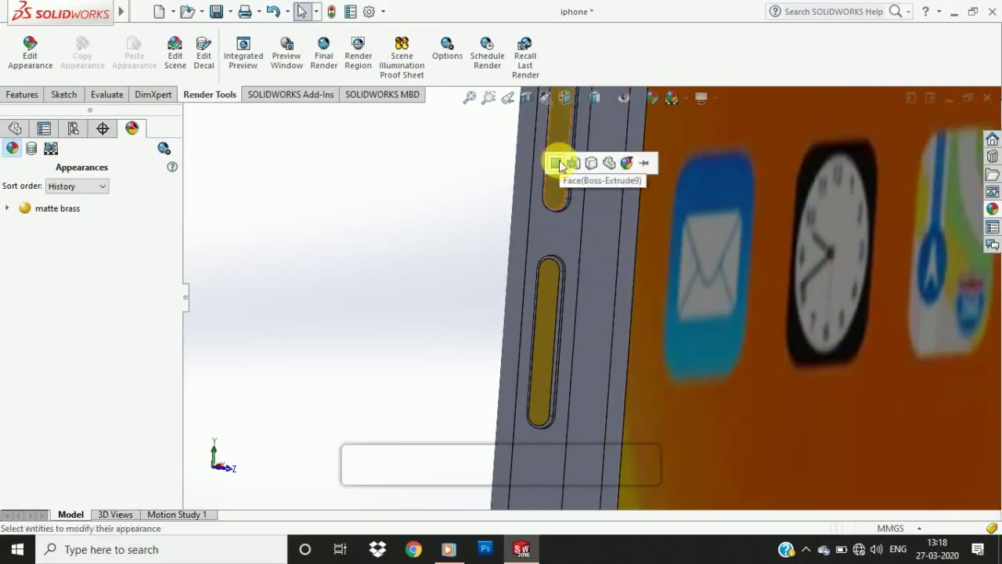
pyautogui.click(556, 161)
# - Apply the matte brass appearance to the recessed slot face around the mute switch above the volume buttons
pyautogui.scroll(5, 516, 274)
pyautogui.scroll(-8, 608, 224)
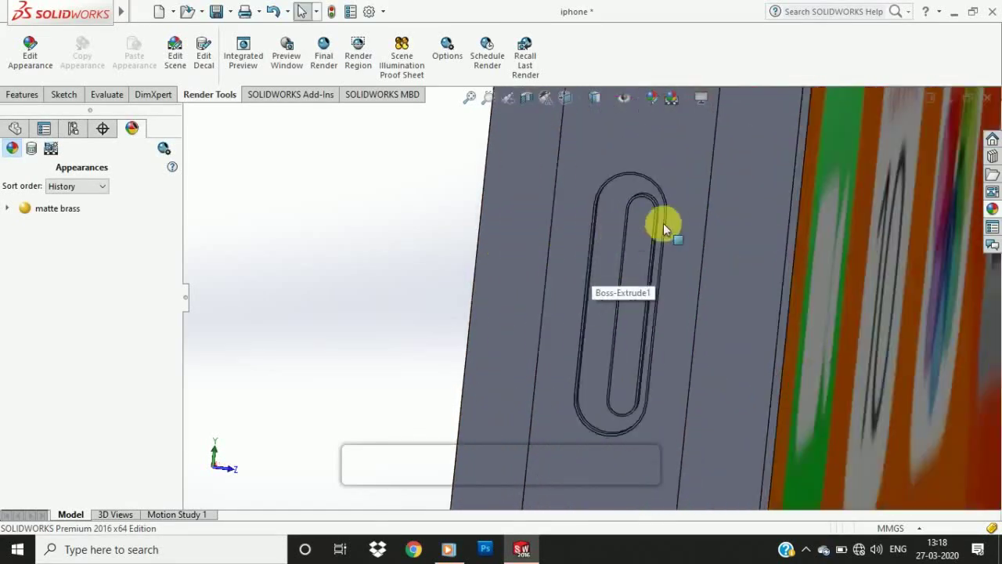
pyautogui.click(992, 209)
pyautogui.moveTo(925, 398); pyautogui.dragTo(611, 242)
pyautogui.click(610, 242)
# - Choose polished steel from the steel appearances and apply it to the bevelled edges of the phone's frame
pyautogui.scroll(8, 414, 246)
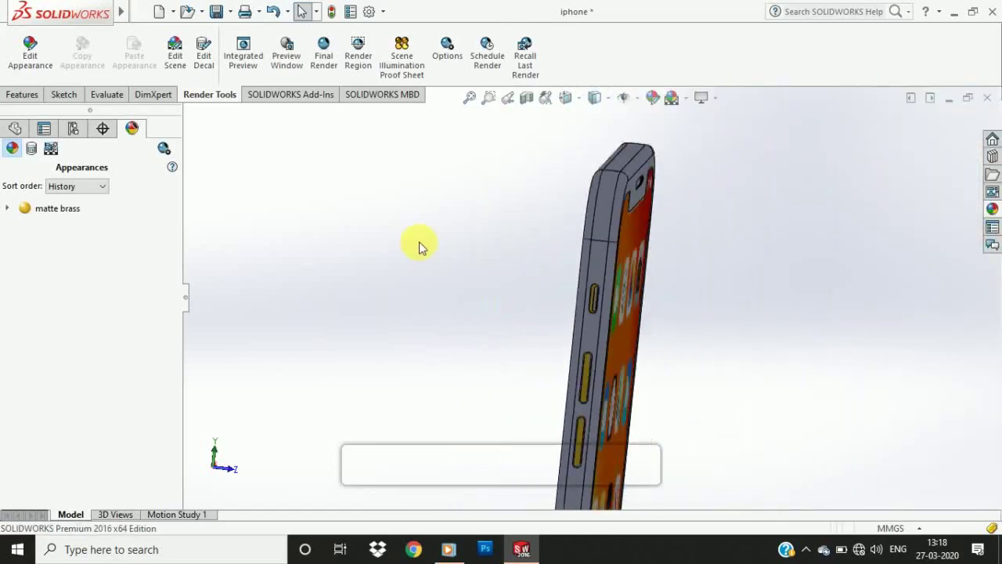
pyautogui.moveTo(681, 400); pyautogui.dragTo(504, 378, button='middle')
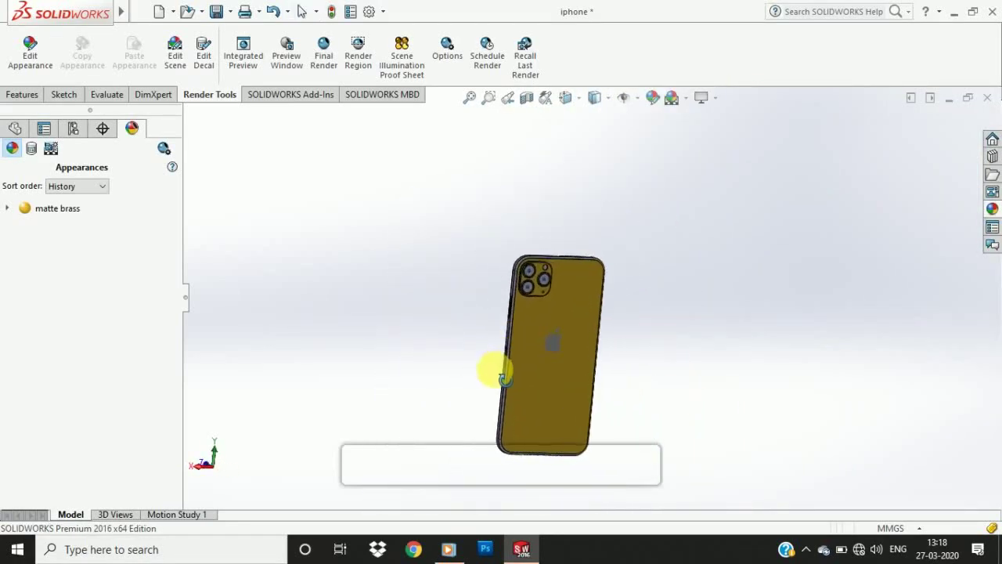
pyautogui.scroll(-8, 525, 263)
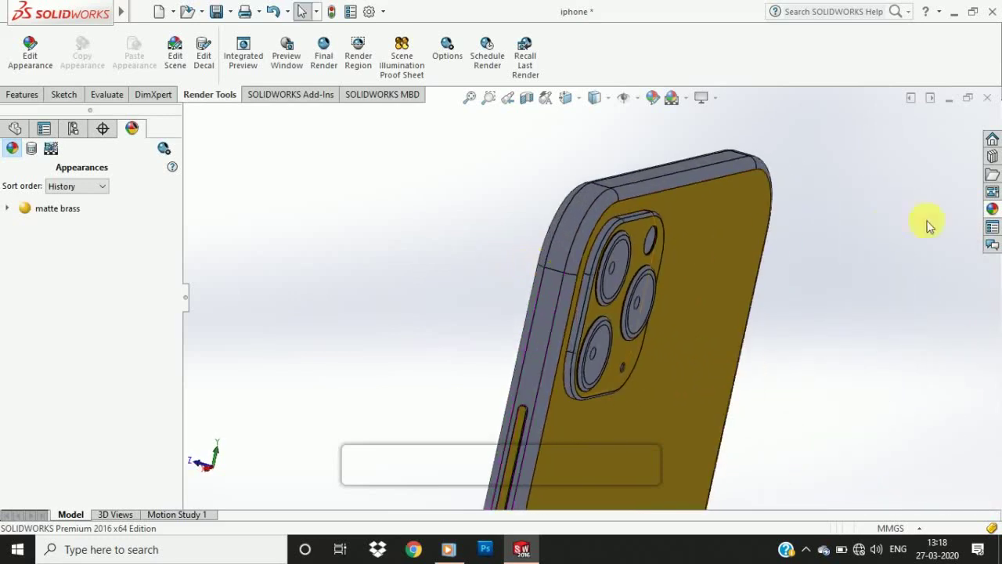
pyautogui.click(992, 208)
pyautogui.click(846, 171)
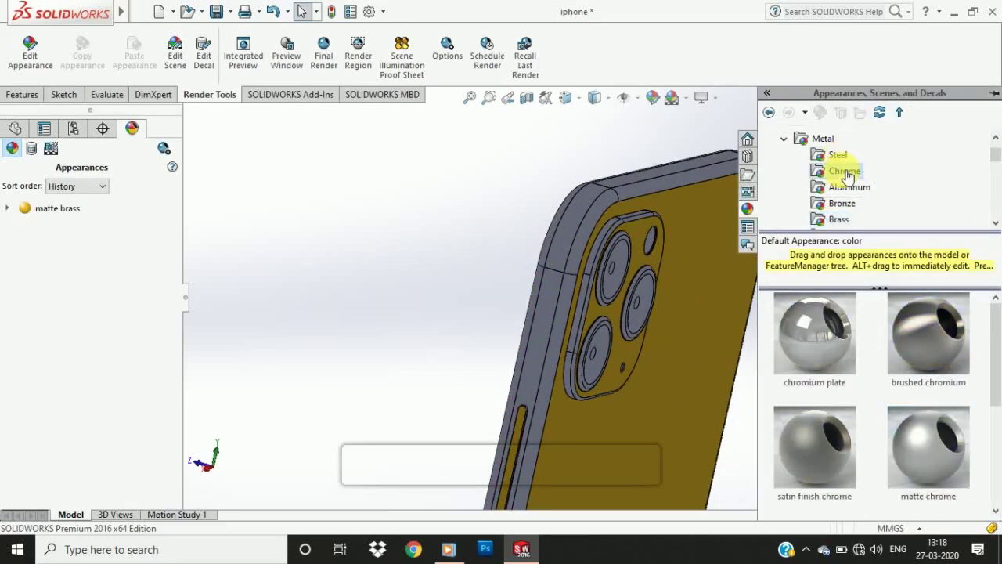
pyautogui.moveTo(845, 339)
pyautogui.click(845, 156)
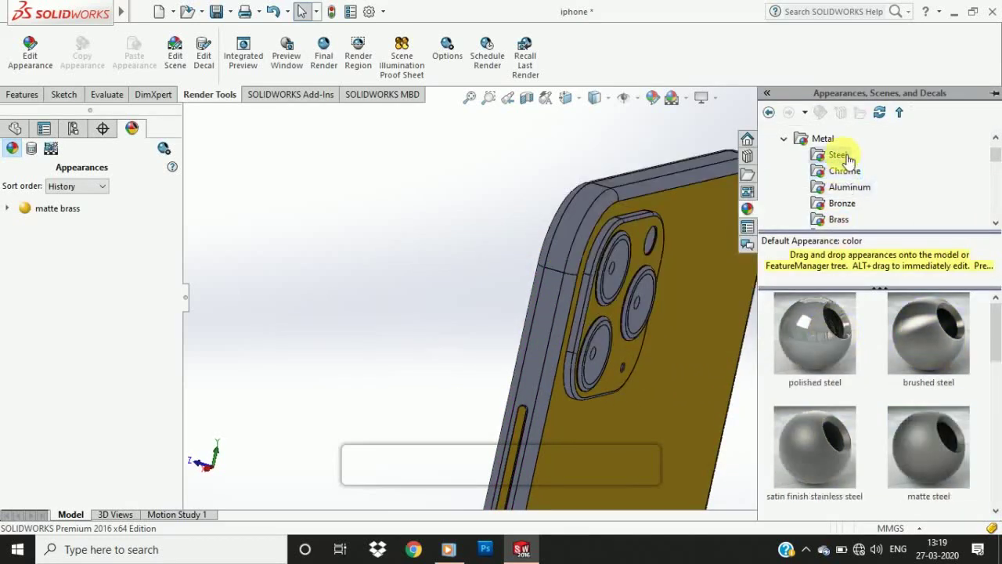
pyautogui.click(845, 173)
pyautogui.click(845, 157)
pyautogui.scroll(-6, 850, 369)
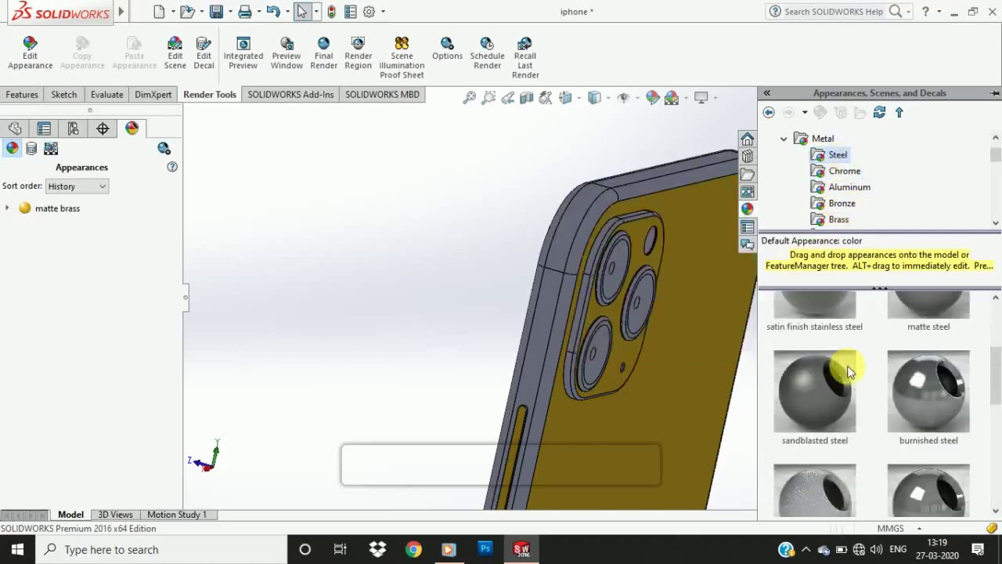
pyautogui.scroll(5, 850, 370)
pyautogui.moveTo(832, 340); pyautogui.dragTo(586, 225)
pyautogui.moveTo(595, 223); pyautogui.dragTo(725, 329, button='middle')
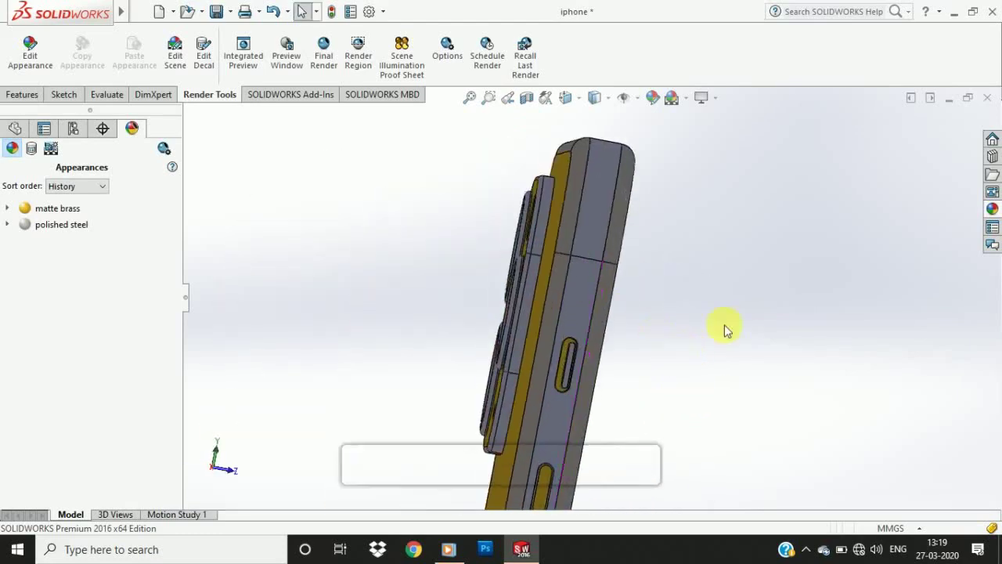
# - Apply the polished steel appearance to the phone's whole body
pyautogui.click(990, 208)
pyautogui.moveTo(830, 336); pyautogui.dragTo(593, 229)
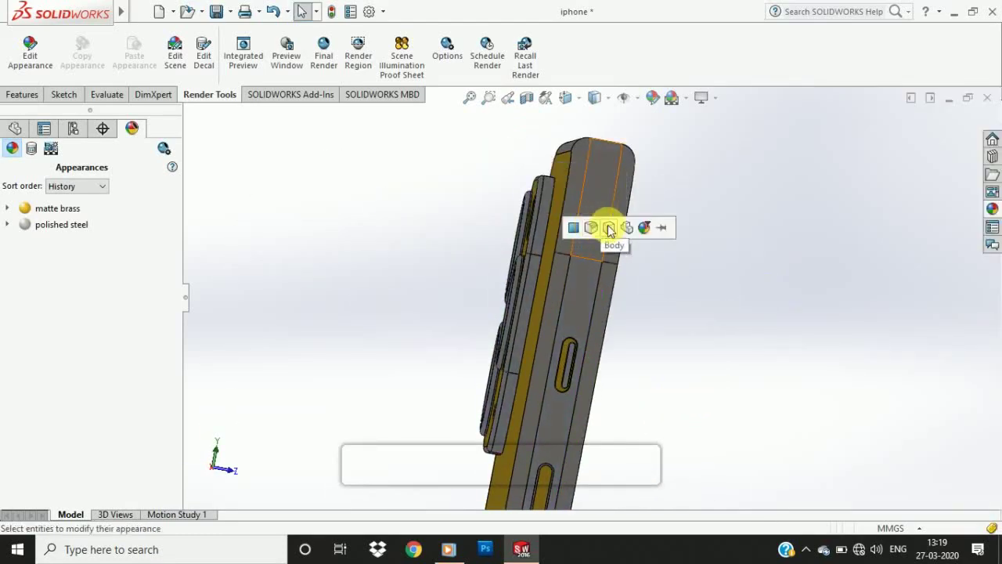
pyautogui.click(605, 228)
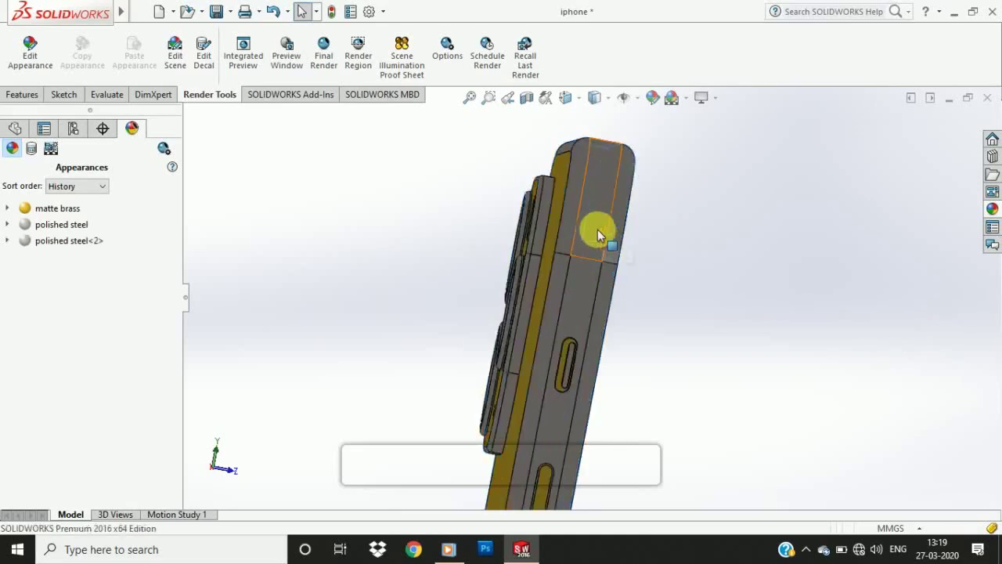
# - Apply the polished steel appearance to the raised face of the mute switch inside its brass slot
pyautogui.moveTo(600, 228); pyautogui.dragTo(365, 250, button='middle')
pyautogui.scroll(-4, 699, 279)
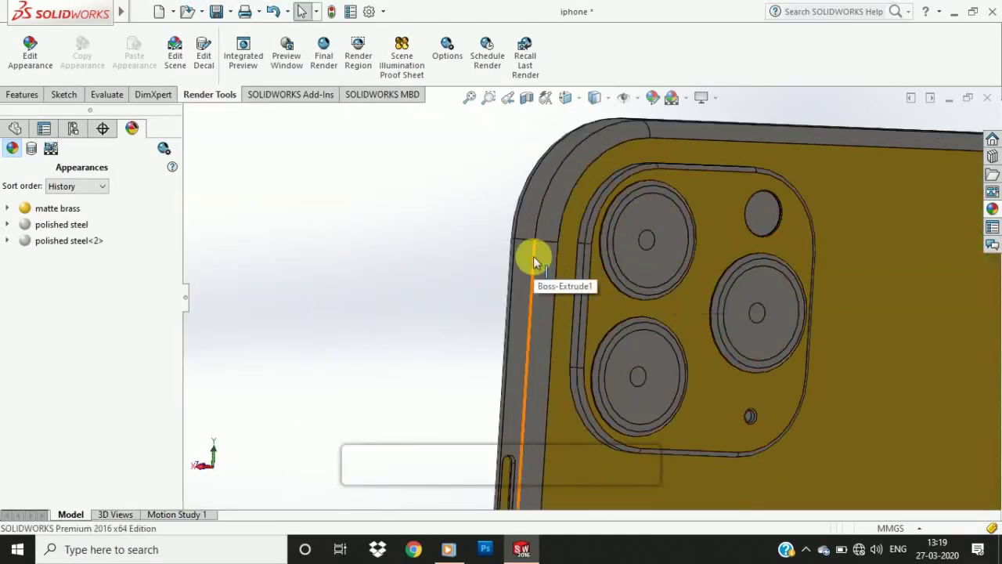
pyautogui.moveTo(533, 262); pyautogui.dragTo(470, 295, button='middle')
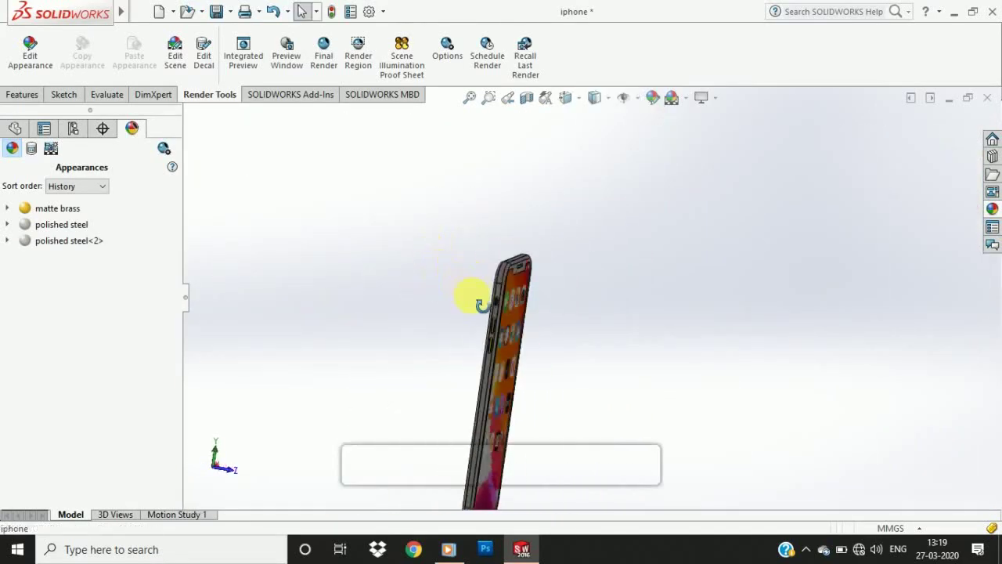
pyautogui.scroll(-6, 622, 290)
pyautogui.click(992, 209)
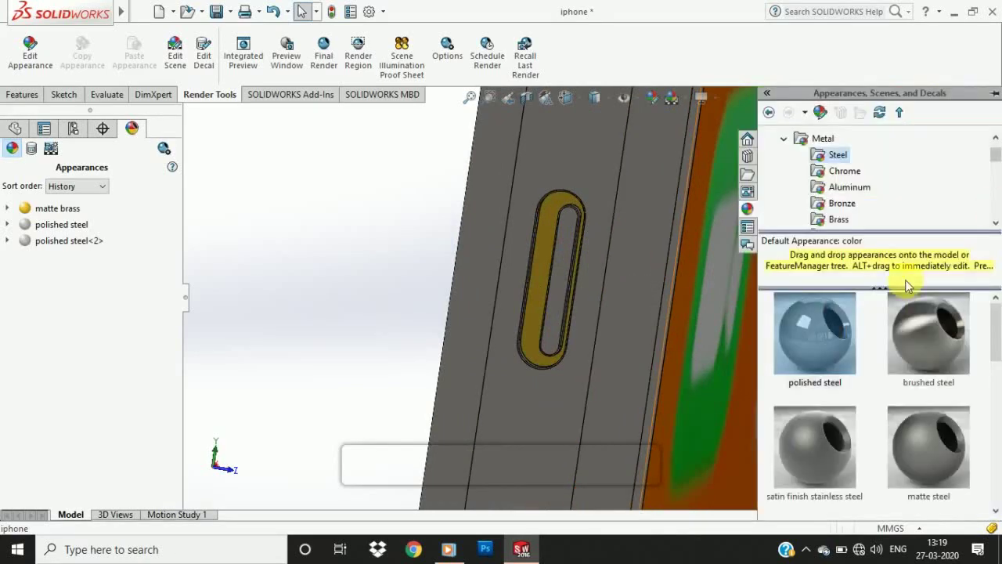
pyautogui.moveTo(810, 332); pyautogui.dragTo(562, 263)
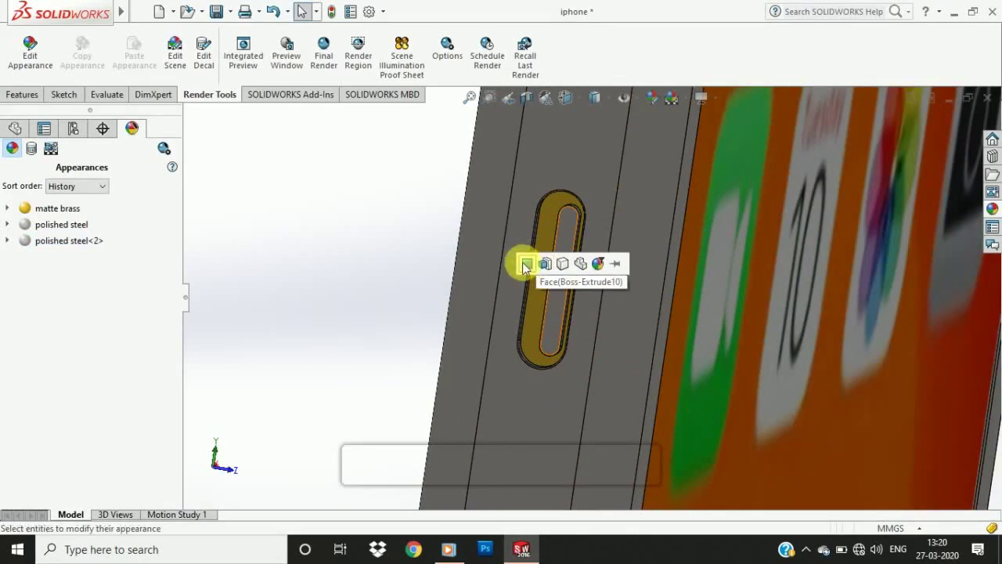
pyautogui.click(531, 270)
# - Apply the matte aluminum appearance to the front bezel face around the screen and notch
pyautogui.scroll(6, 386, 225)
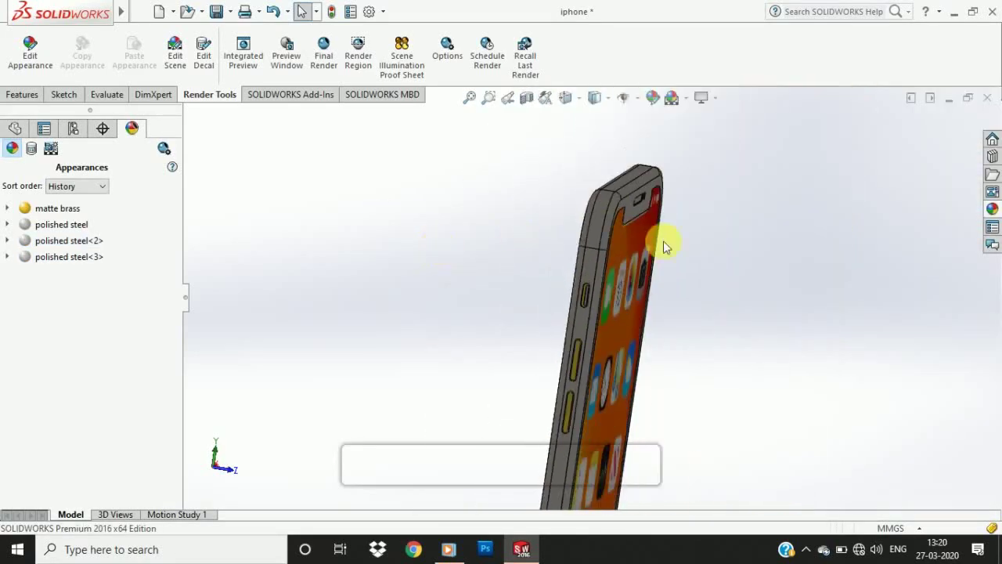
pyautogui.moveTo(663, 241); pyautogui.dragTo(583, 235, button='middle')
pyautogui.scroll(-4, 576, 211)
pyautogui.click(992, 210)
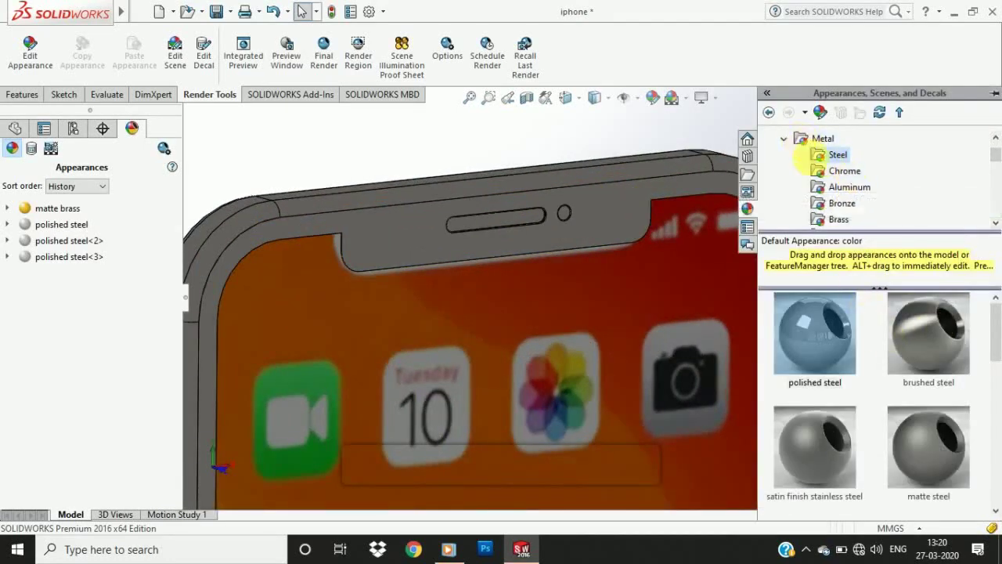
pyautogui.click(787, 144)
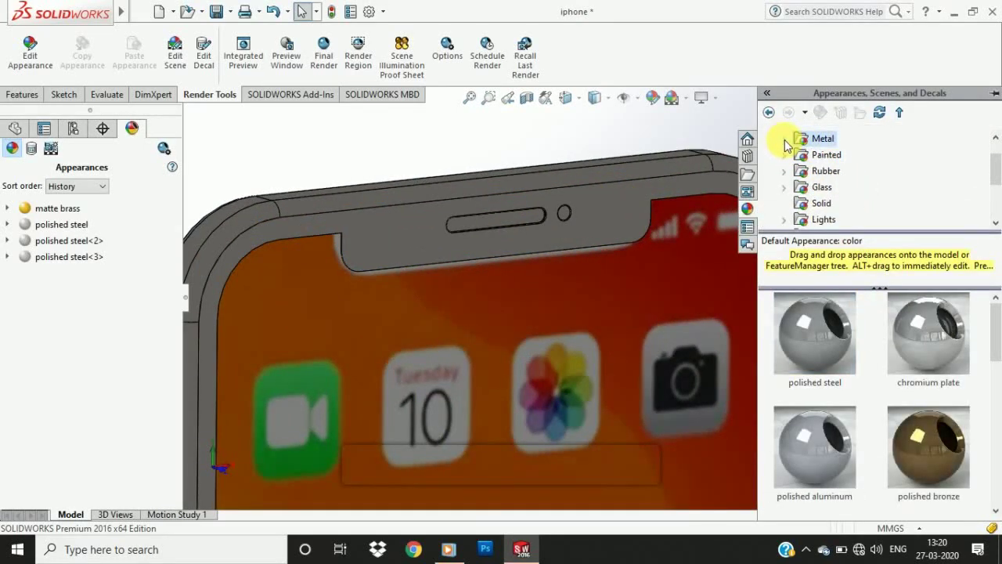
pyautogui.click(865, 195)
pyautogui.scroll(-3, 918, 376)
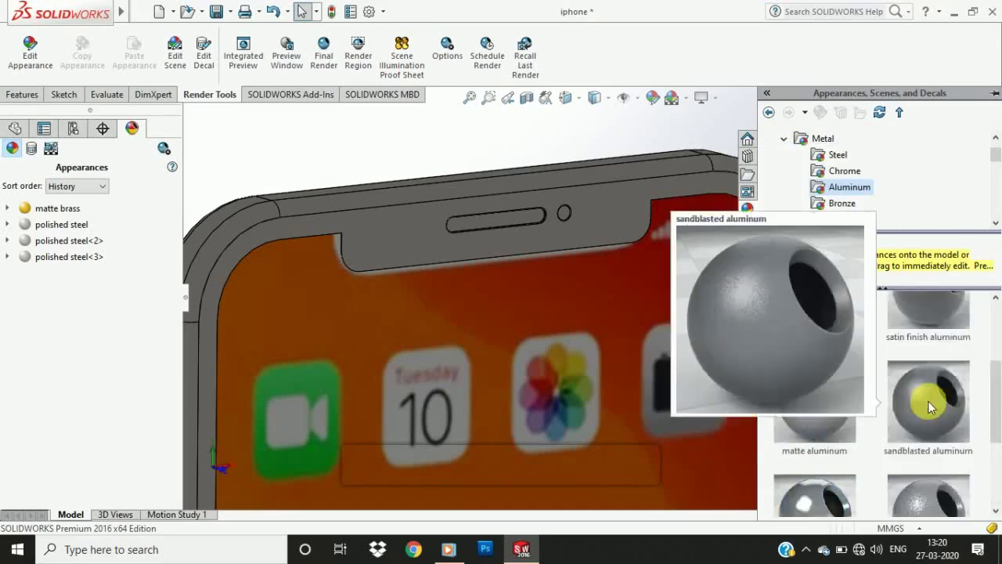
pyautogui.moveTo(839, 399); pyautogui.dragTo(415, 229)
# - Apply the chromium plate appearance to the feature (Boss-Extrude4) that forms the inner rings of the rear camera lenses
pyautogui.scroll(5, 846, 206)
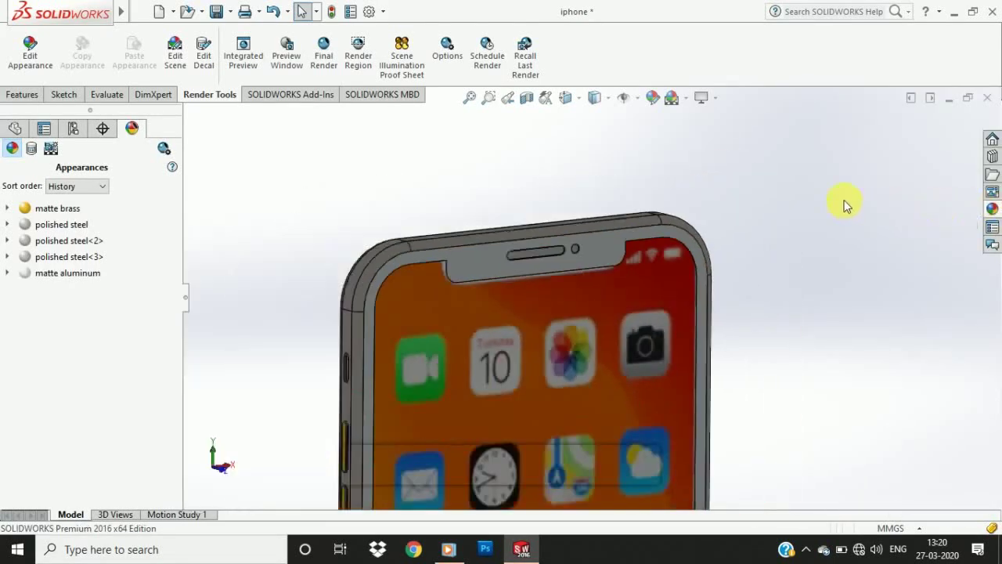
pyautogui.moveTo(563, 289); pyautogui.dragTo(663, 380, button='middle')
pyautogui.scroll(-8, 619, 336)
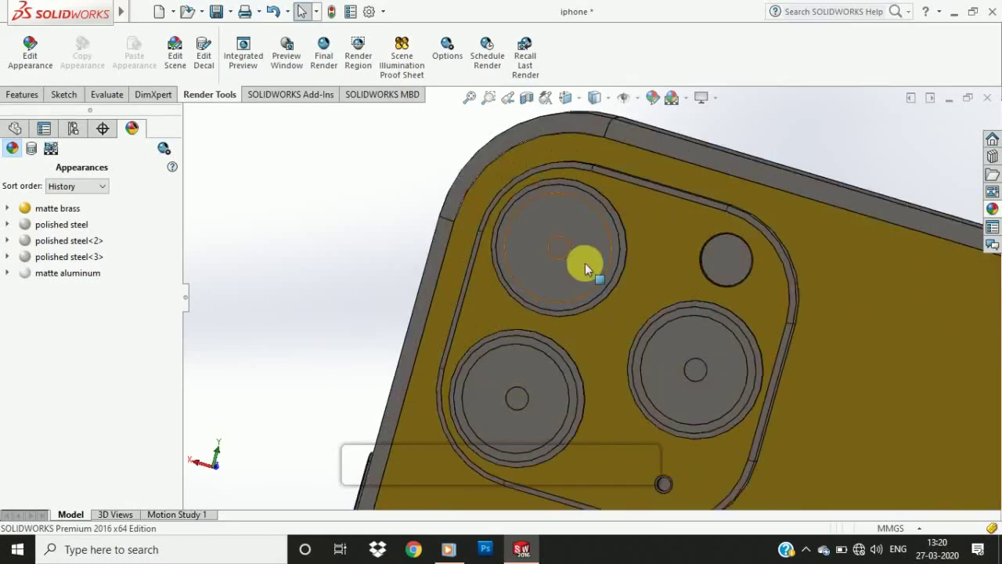
pyautogui.scroll(-2, 578, 223)
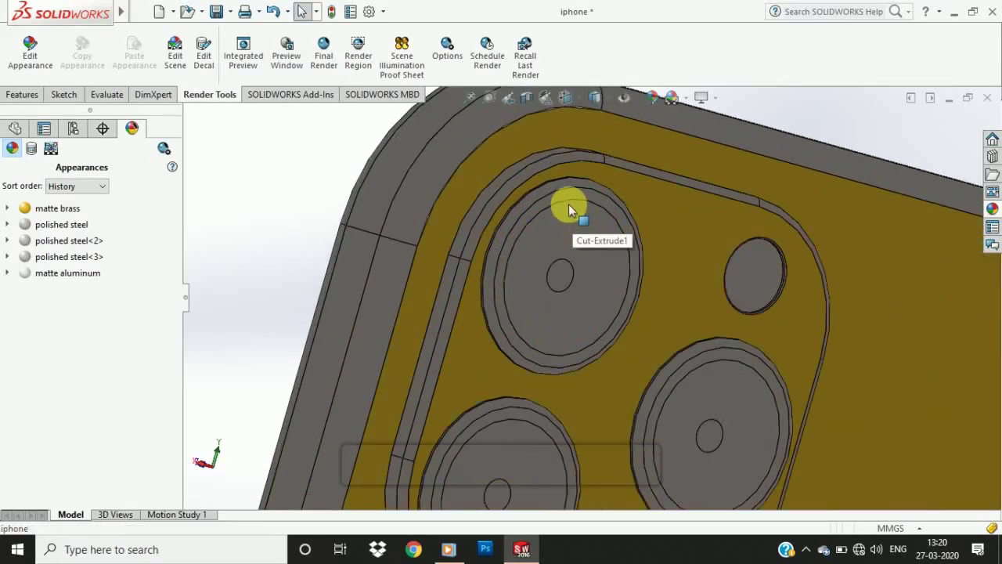
pyautogui.moveTo(862, 180); pyautogui.dragTo(742, 156, button='middle')
pyautogui.scroll(-3, 693, 202)
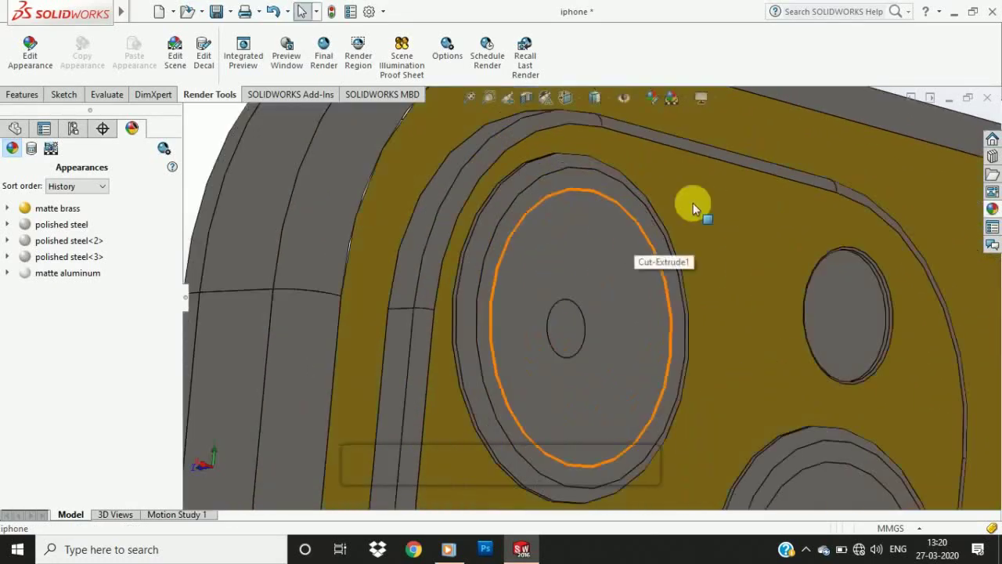
pyautogui.click(992, 208)
pyautogui.click(834, 154)
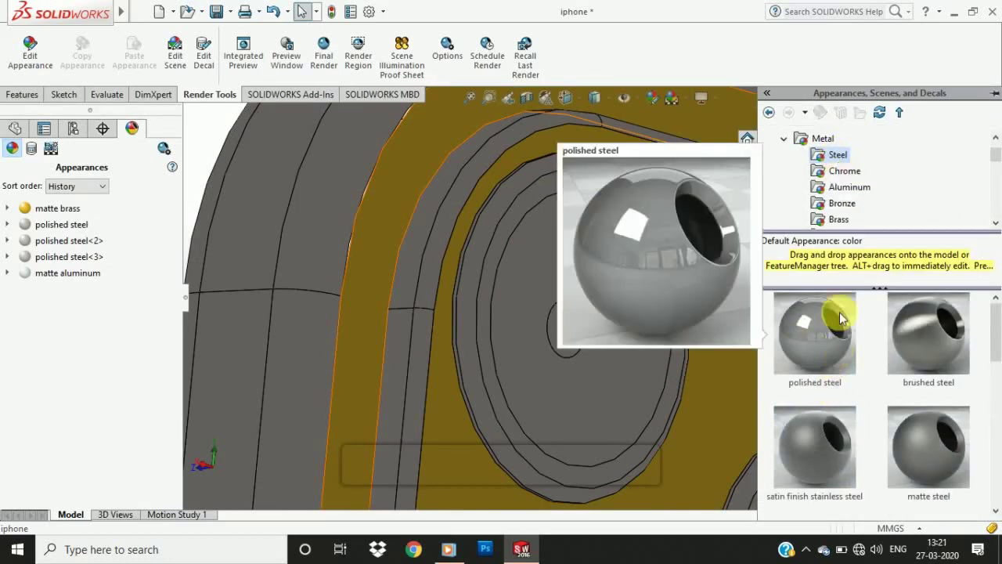
pyautogui.click(844, 171)
pyautogui.moveTo(852, 329)
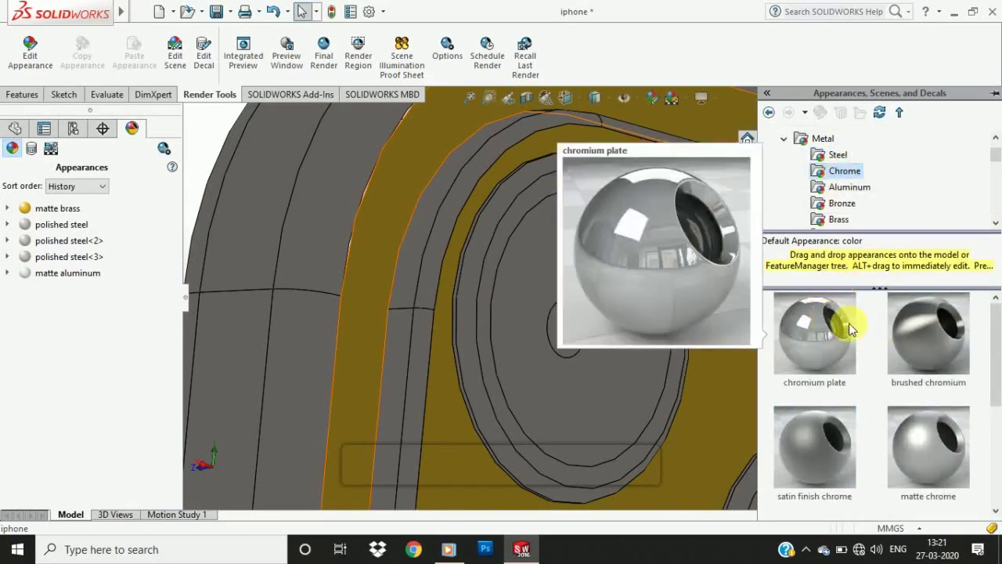
pyautogui.moveTo(861, 337); pyautogui.dragTo(607, 185)
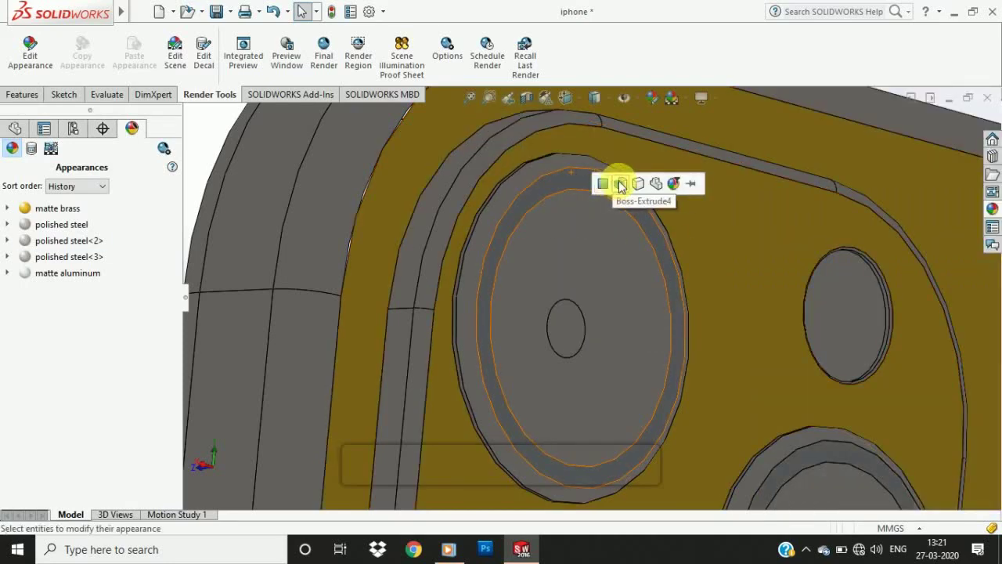
pyautogui.click(620, 184)
# - Look through the plastic appearance categories, from low gloss and soft touch to satin finish, mesh and wax
pyautogui.click(992, 208)
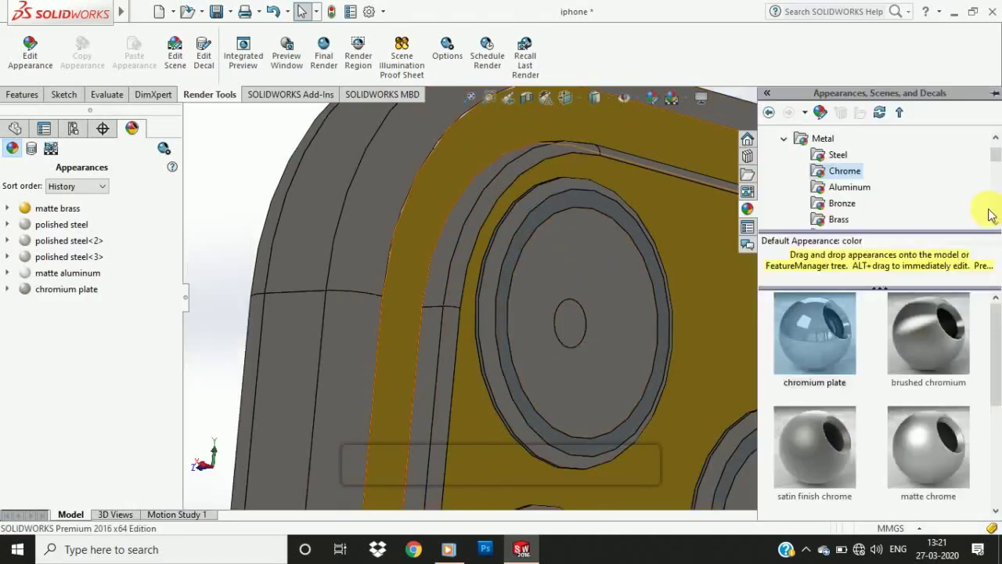
pyautogui.click(784, 140)
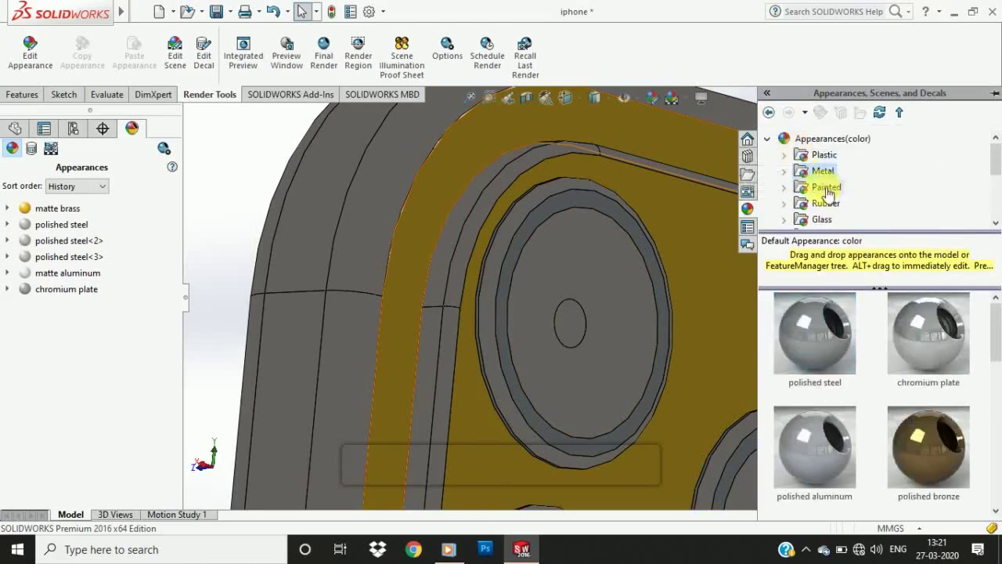
pyautogui.click(861, 159)
pyautogui.click(853, 188)
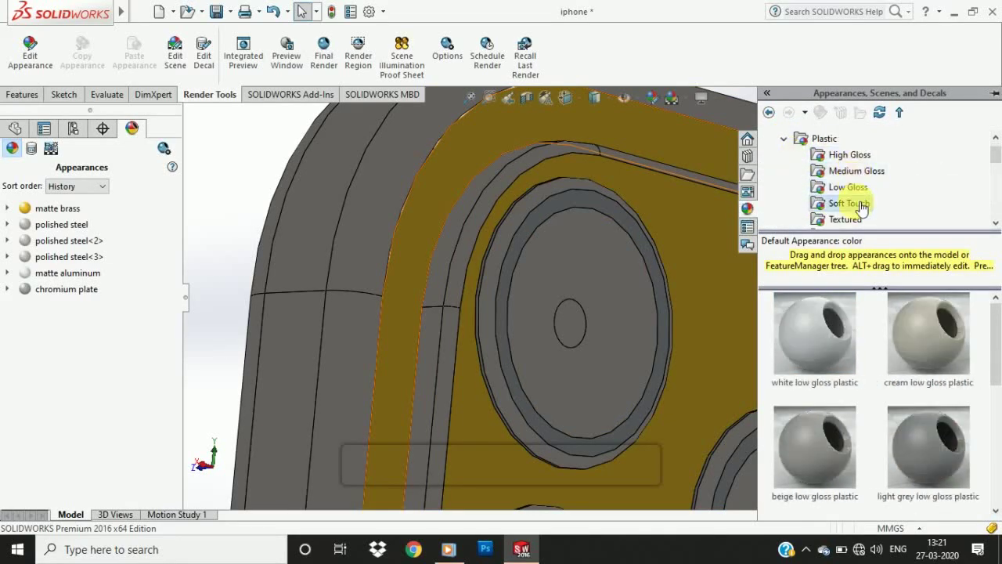
pyautogui.click(855, 203)
pyautogui.scroll(-3, 897, 376)
pyautogui.moveTo(897, 376)
pyautogui.scroll(3, 896, 376)
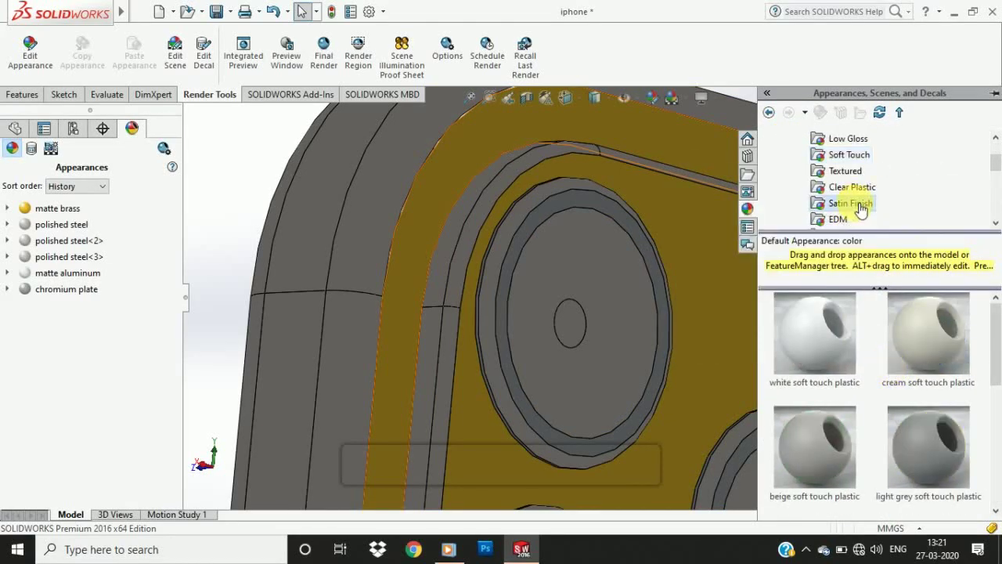
pyautogui.click(854, 203)
pyautogui.scroll(-2, 902, 345)
pyautogui.scroll(-3, 861, 195)
pyautogui.click(840, 186)
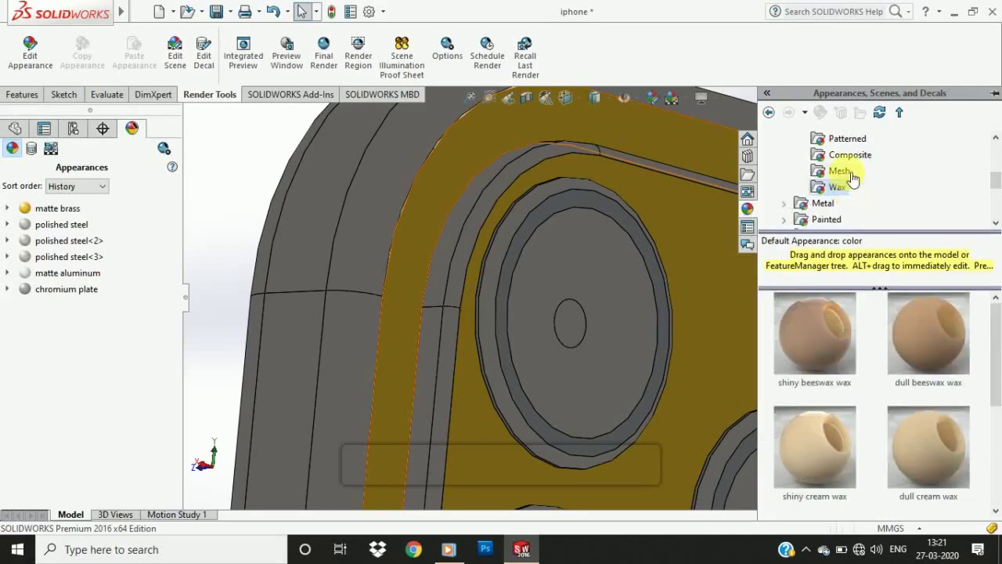
pyautogui.click(852, 175)
pyautogui.click(785, 156)
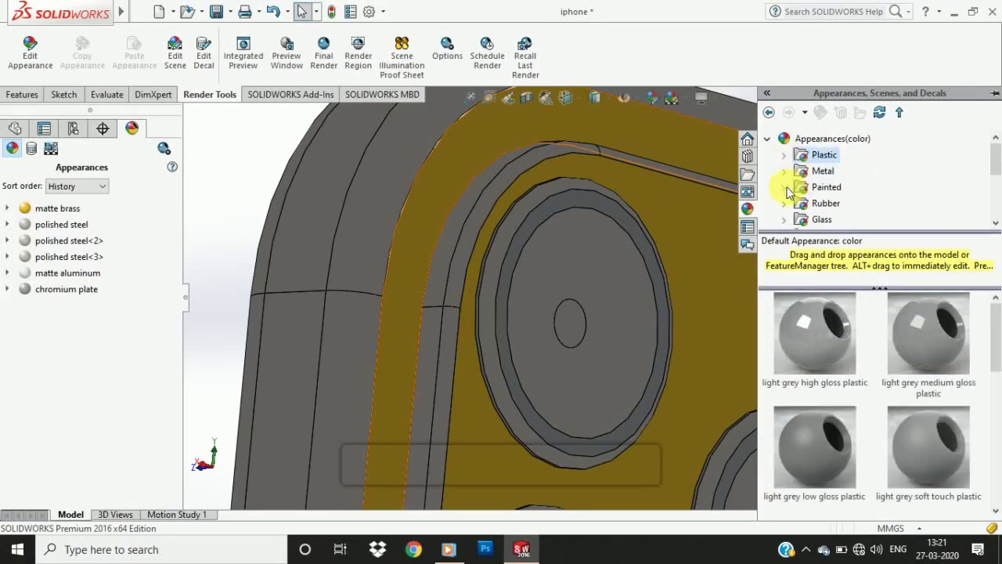
# - Apply the dark powdercoat paint appearance to the feature that forms the recessed lens faces of the rear cameras
pyautogui.click(874, 182)
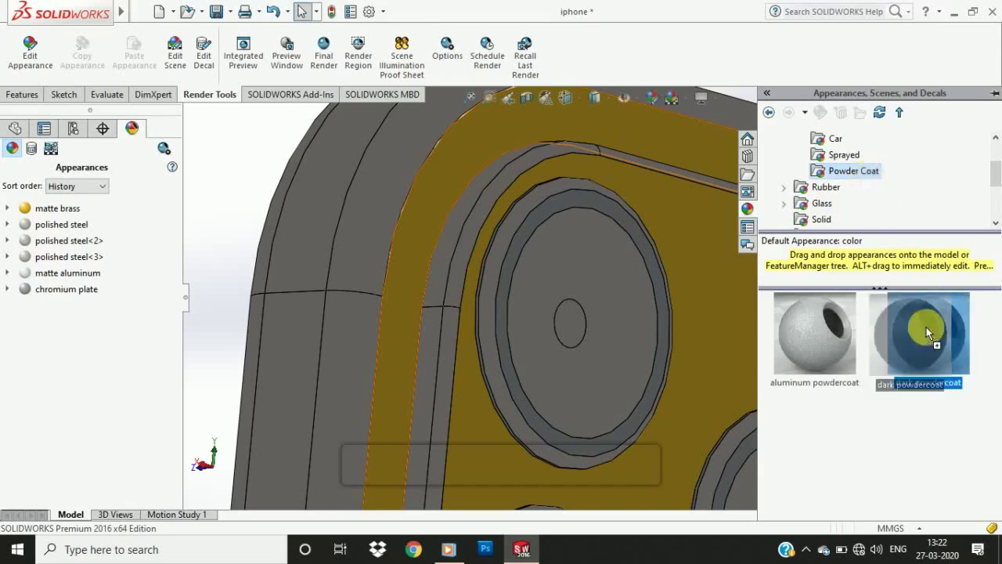
pyautogui.moveTo(920, 330); pyautogui.dragTo(638, 303)
pyautogui.click(638, 303)
pyautogui.scroll(3, 738, 299)
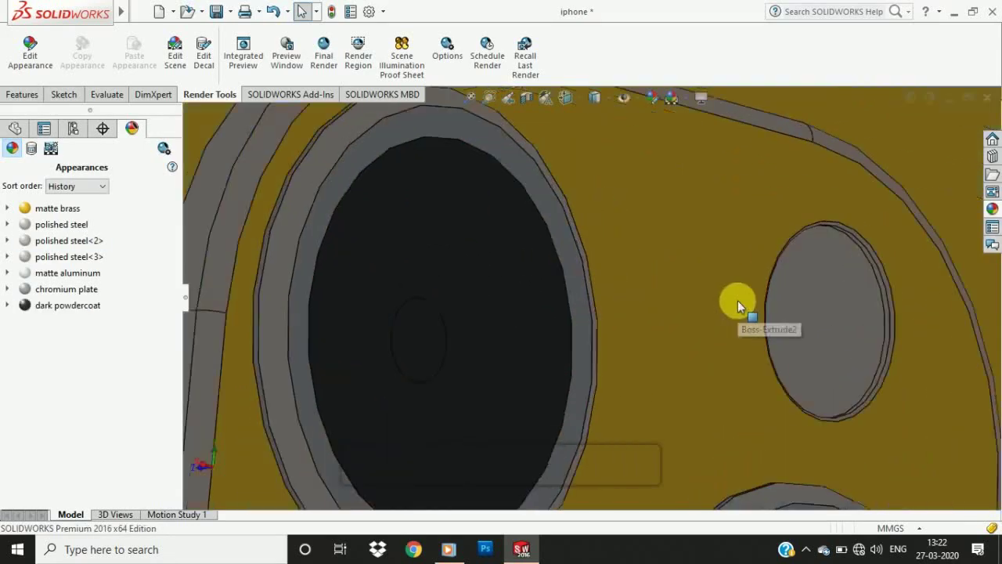
# - Apply the White LED light appearance to the round flash next to the rear camera lenses
pyautogui.scroll(-5, 566, 381)
pyautogui.scroll(6, 623, 318)
pyautogui.scroll(3, 550, 283)
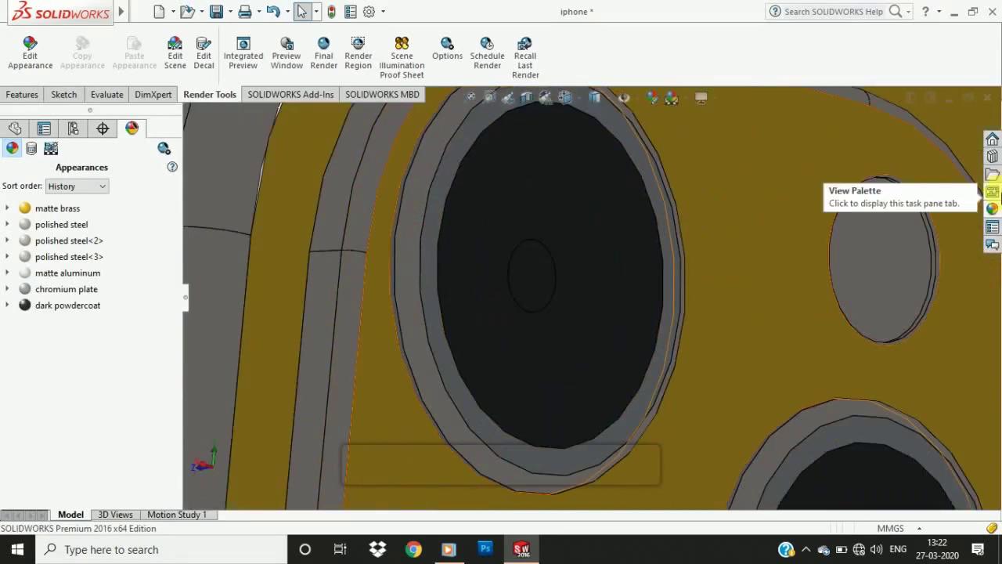
pyautogui.click(992, 208)
pyautogui.scroll(-1, 850, 213)
pyautogui.click(854, 174)
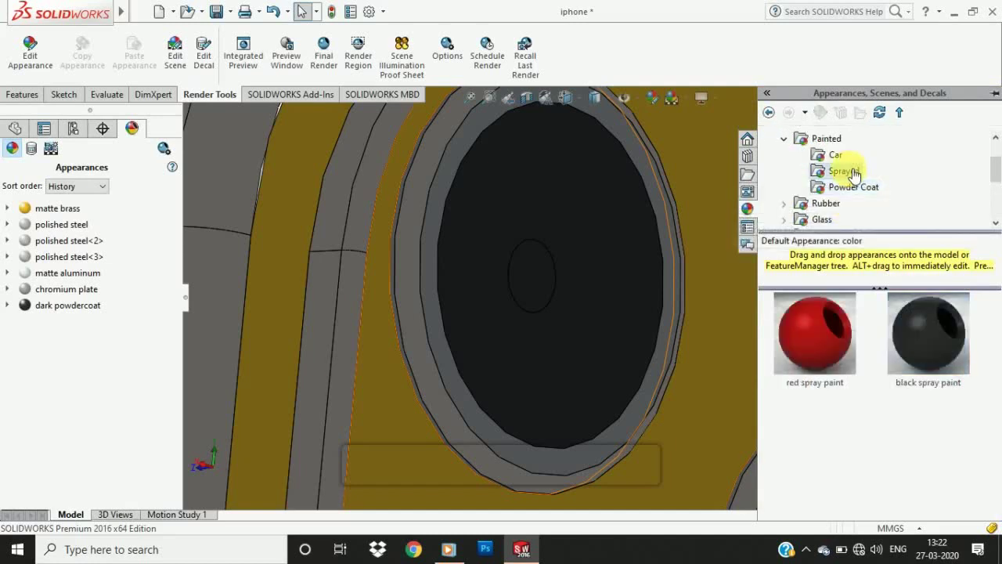
pyautogui.click(800, 138)
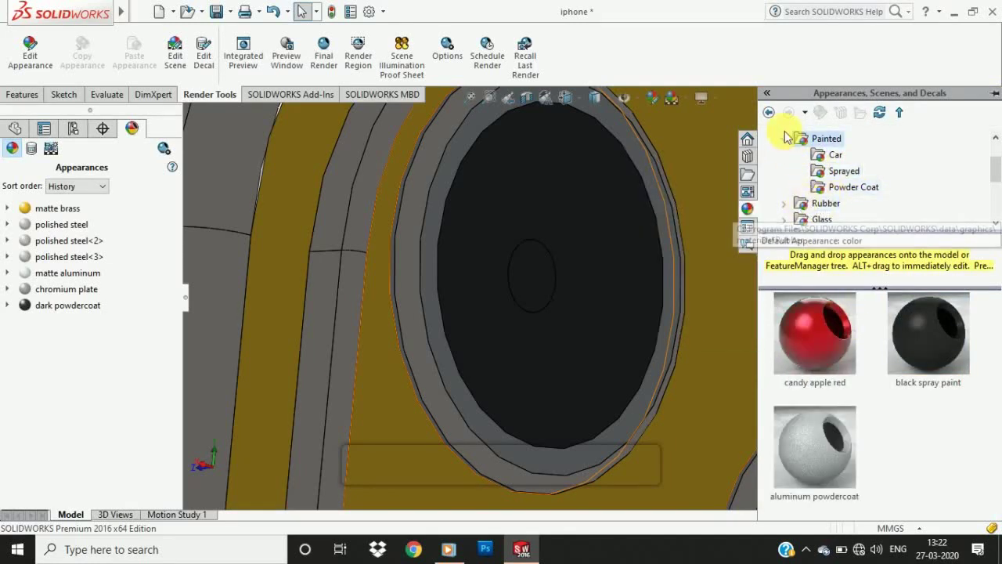
pyautogui.click(784, 139)
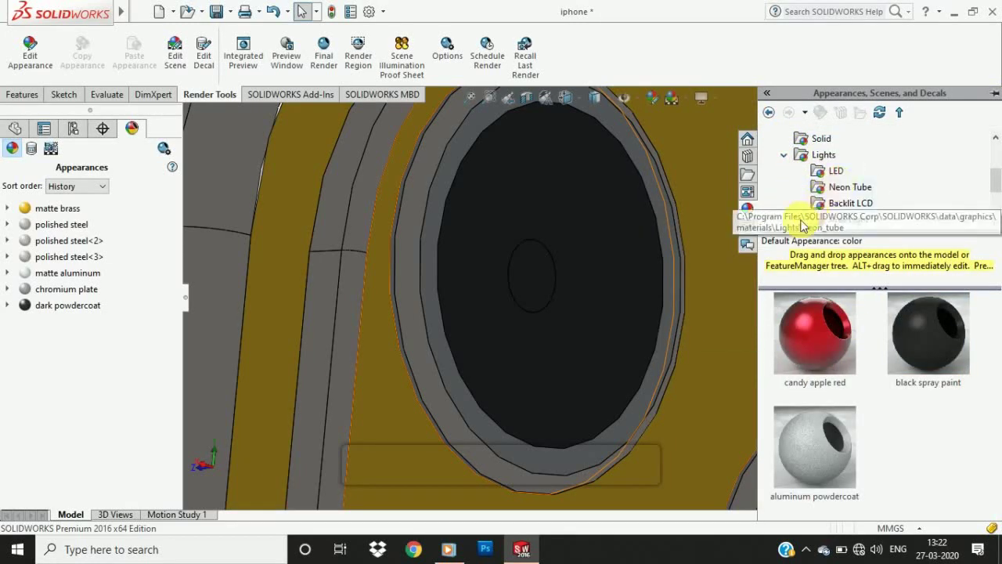
pyautogui.scroll(-3, 720, 186)
pyautogui.click(849, 187)
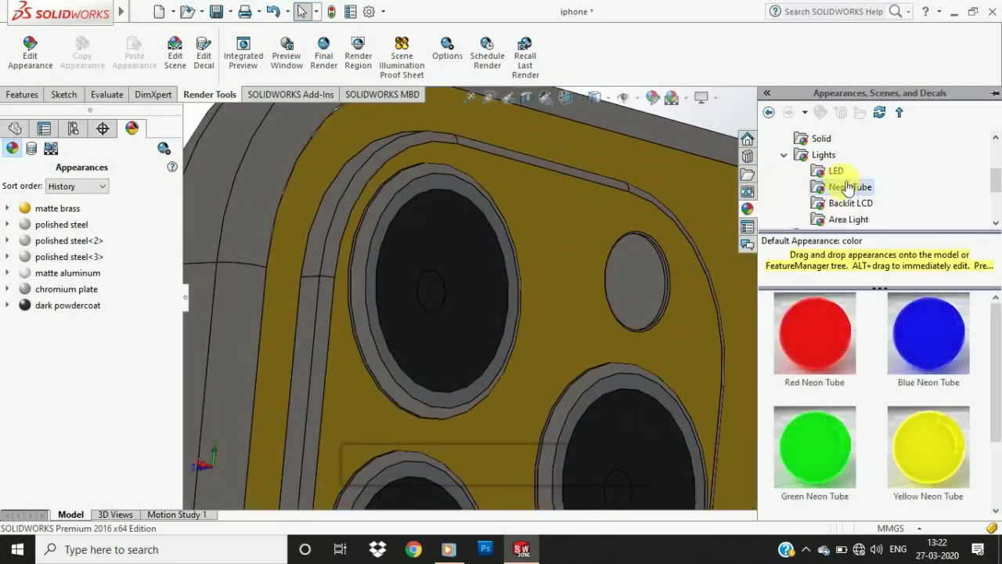
pyautogui.click(836, 170)
pyautogui.scroll(-1, 856, 387)
pyautogui.moveTo(850, 384); pyautogui.dragTo(654, 274)
pyautogui.click(653, 271)
pyautogui.scroll(5, 659, 277)
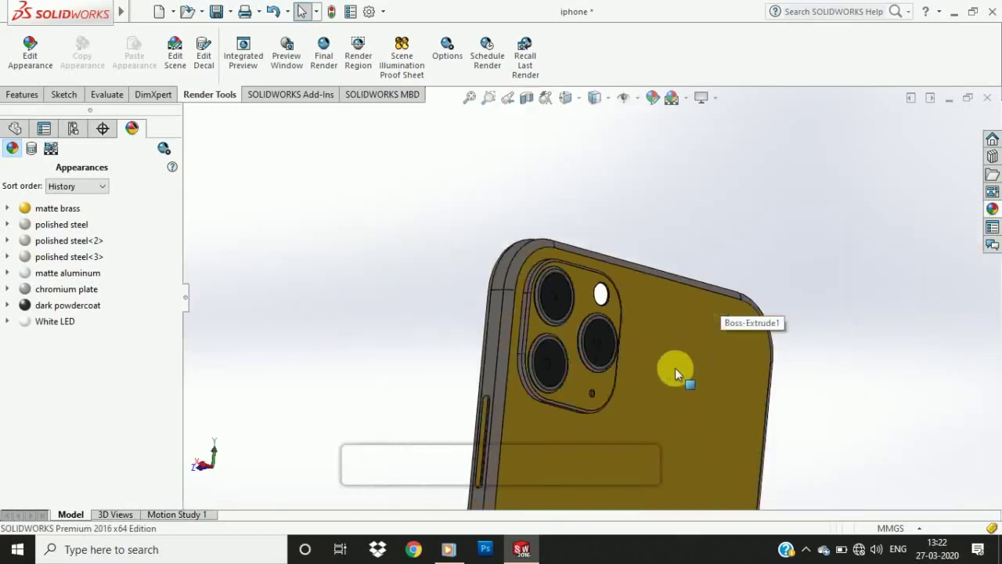
# - Apply the solid White appearance to the feature forming the small microphone hole in the camera bump
pyautogui.moveTo(675, 370); pyautogui.dragTo(603, 371, button='middle')
pyautogui.scroll(-6, 531, 368)
pyautogui.click(992, 209)
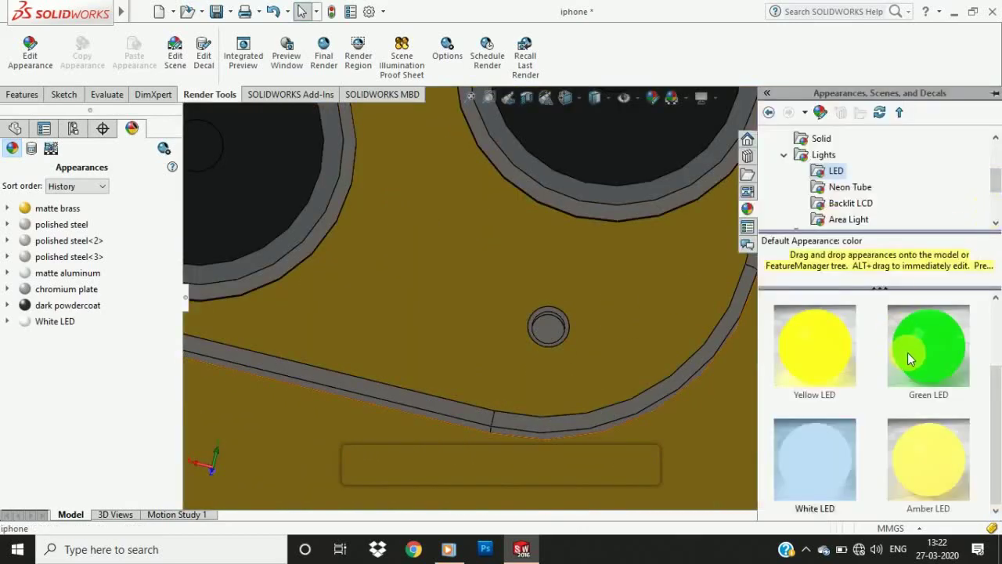
pyautogui.scroll(-1, 869, 209)
pyautogui.click(855, 187)
pyautogui.click(861, 203)
pyautogui.click(861, 219)
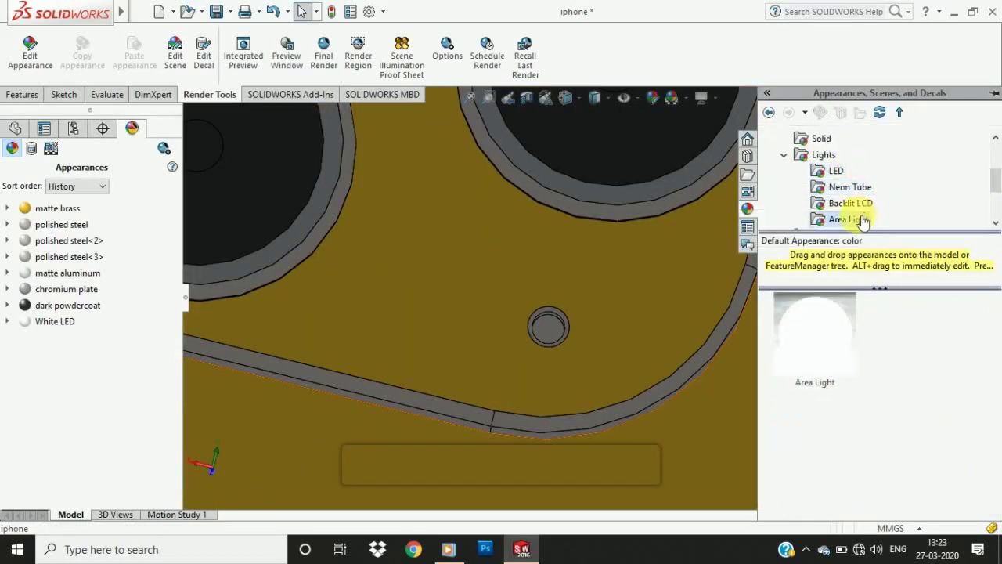
pyautogui.click(785, 155)
pyautogui.click(810, 141)
pyautogui.scroll(-3, 924, 349)
pyautogui.scroll(3, 924, 347)
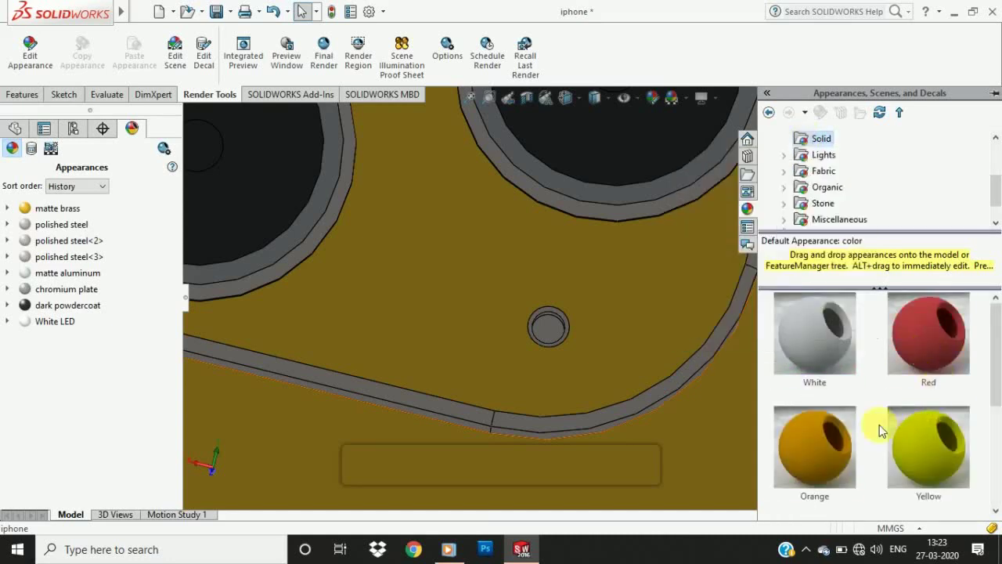
pyautogui.moveTo(835, 326); pyautogui.dragTo(553, 330)
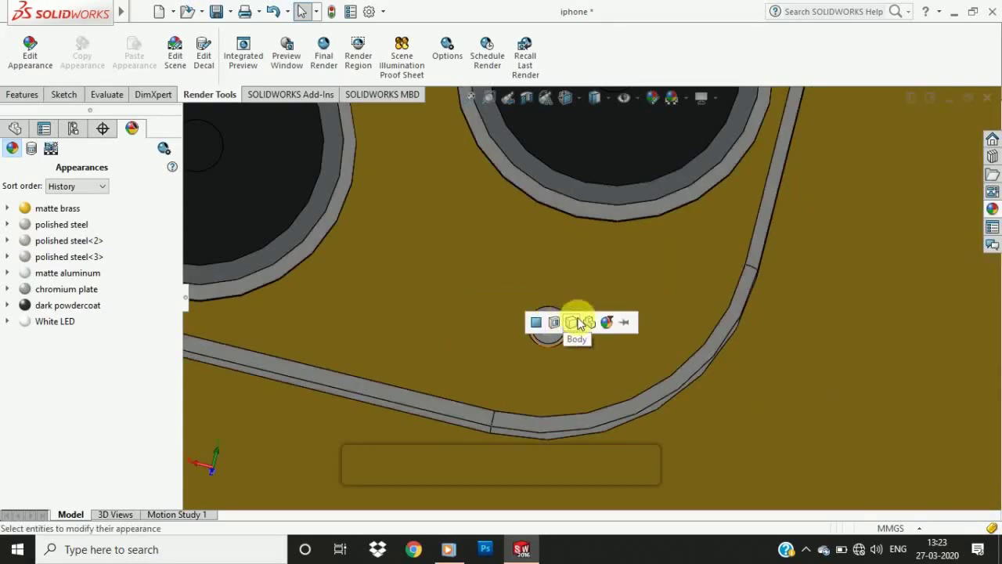
pyautogui.click(554, 323)
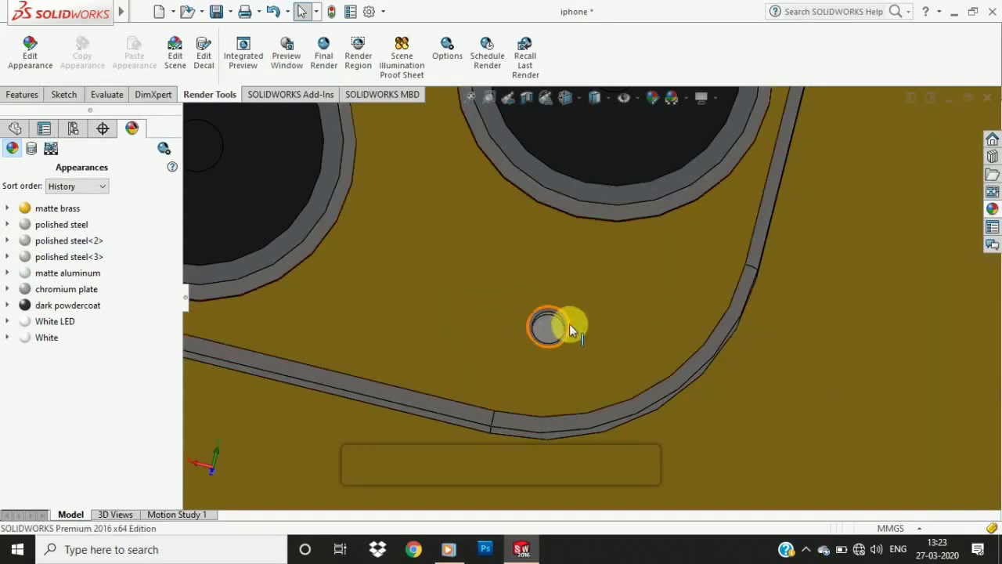
pyautogui.scroll(6, 763, 283)
# - Apply the organic diamond appearance to the small central circle of the upper camera lens
pyautogui.scroll(-7, 494, 177)
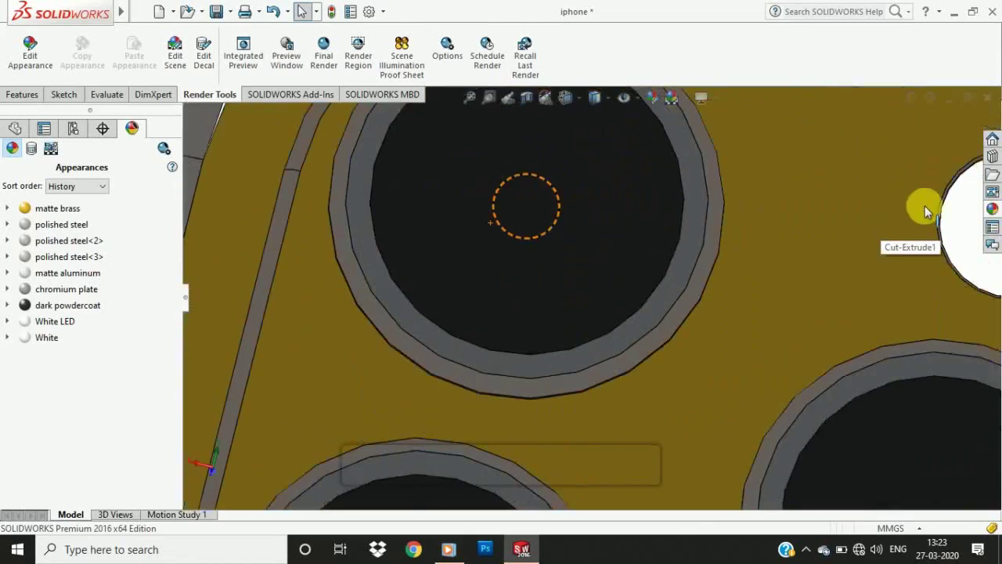
pyautogui.click(992, 209)
pyautogui.click(825, 206)
pyautogui.click(826, 188)
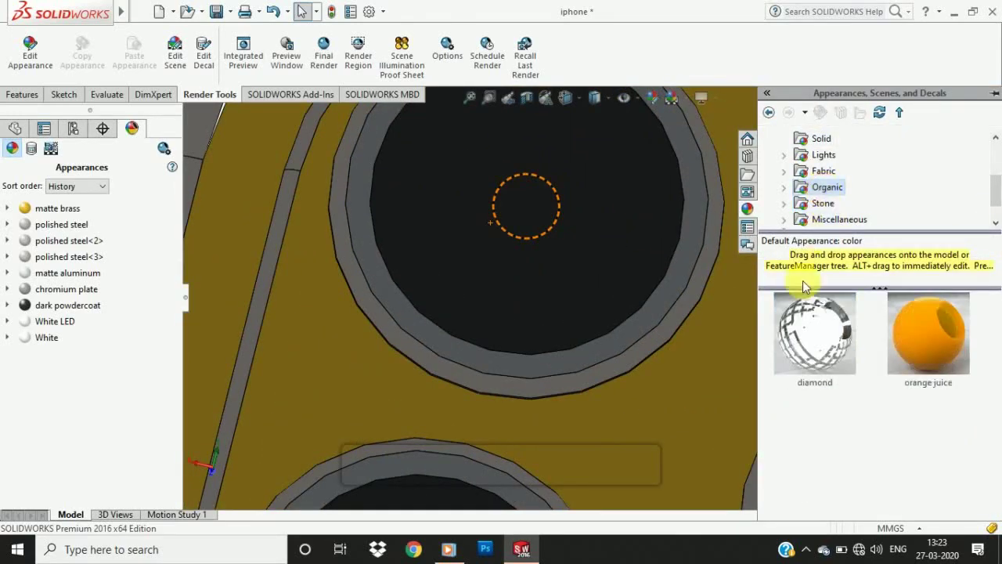
pyautogui.moveTo(815, 333); pyautogui.dragTo(538, 208)
pyautogui.click(519, 209)
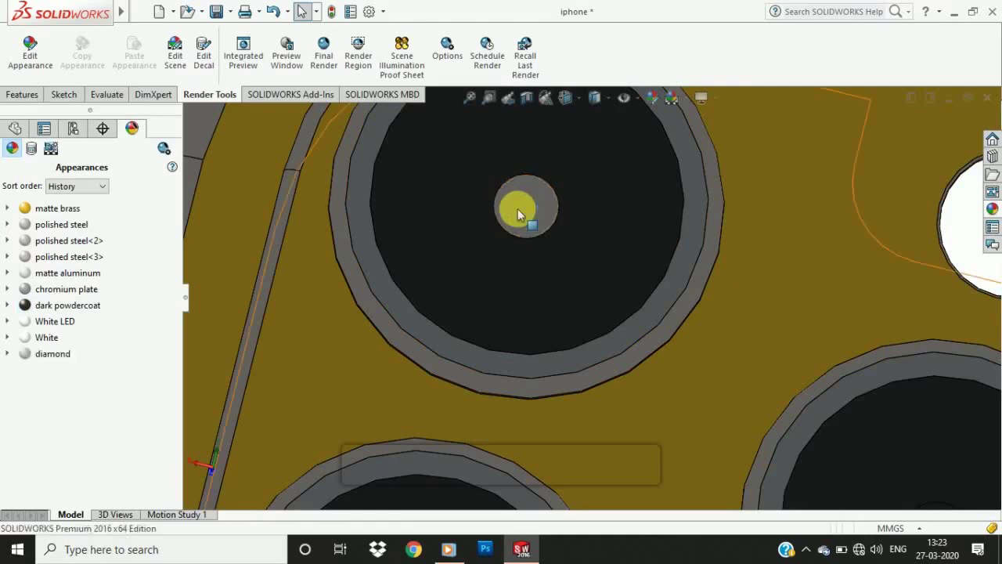
# - Apply the diamond appearance to the small central circles of the other two rear camera lenses
pyautogui.scroll(5, 519, 212)
pyautogui.scroll(-6, 529, 432)
pyautogui.click(992, 209)
pyautogui.moveTo(817, 331); pyautogui.dragTo(564, 325)
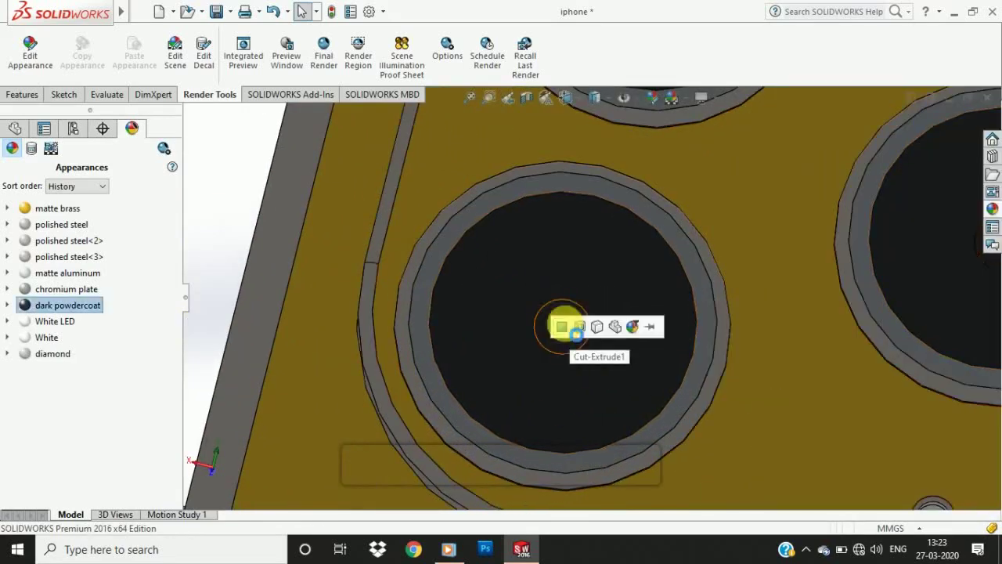
pyautogui.click(564, 324)
pyautogui.scroll(5, 570, 328)
pyautogui.scroll(-4, 775, 292)
pyautogui.click(992, 209)
pyautogui.moveTo(846, 332); pyautogui.dragTo(643, 297)
pyautogui.click(643, 298)
pyautogui.scroll(4, 636, 296)
pyautogui.doubleClick(614, 302)
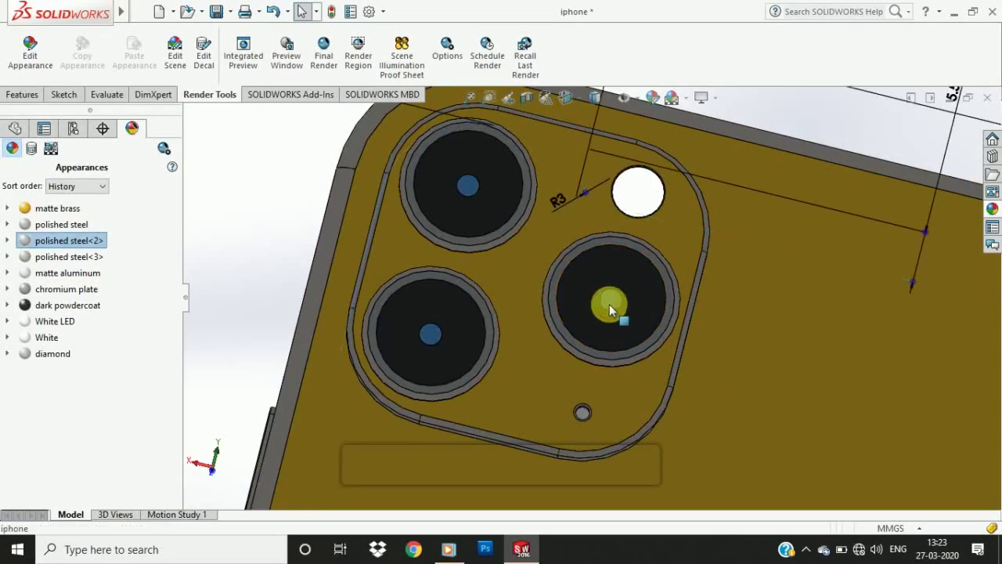
pyautogui.click(243, 284)
pyautogui.moveTo(47, 249)
pyautogui.click(7, 240)
pyautogui.click(54, 353)
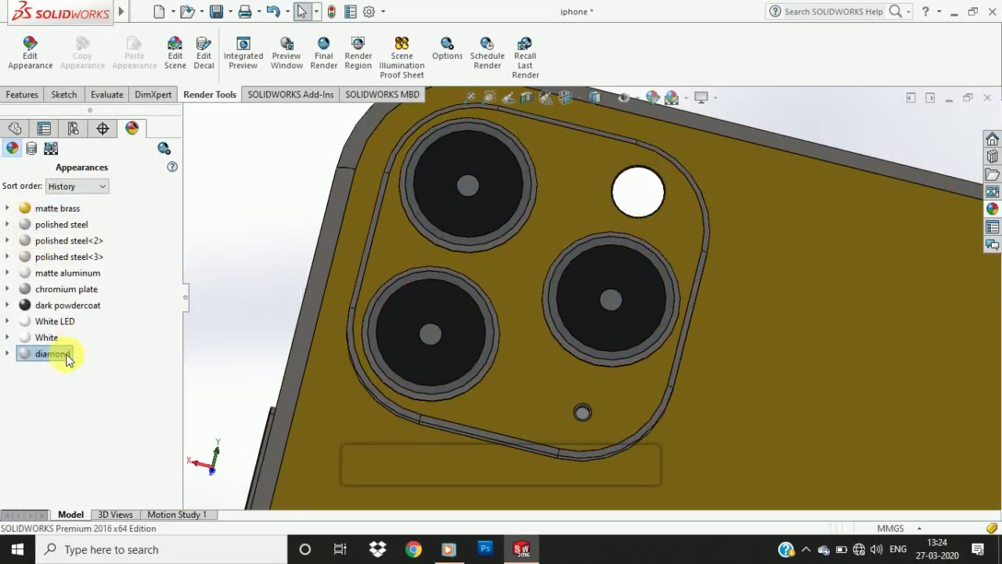
pyautogui.click(262, 228)
pyautogui.moveTo(57, 243)
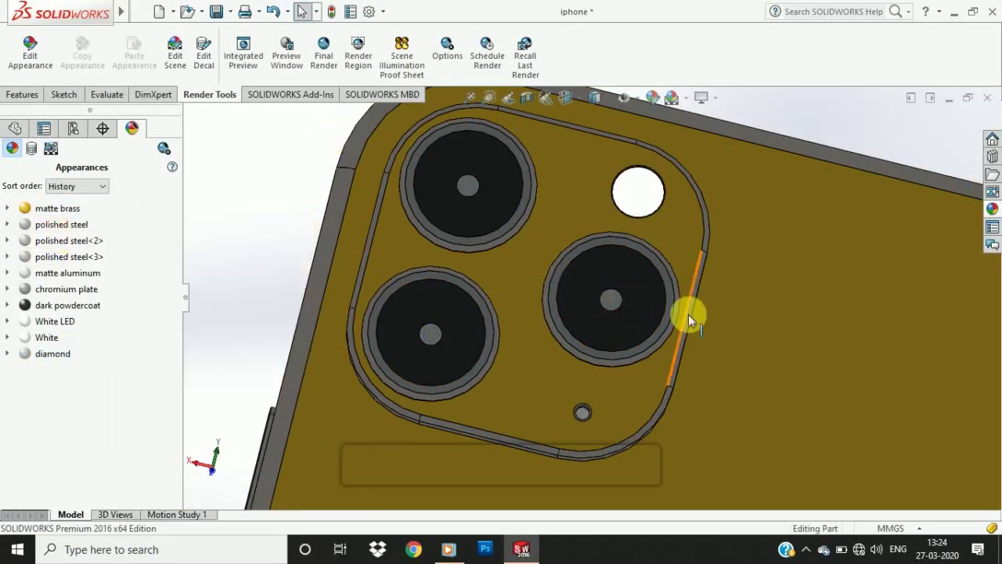
# - Recolor the matte brass appearance on the phone's back and buttons to dark red, RGB 128, 0, 0
pyautogui.scroll(10, 688, 314)
pyautogui.doubleClick(39, 209)
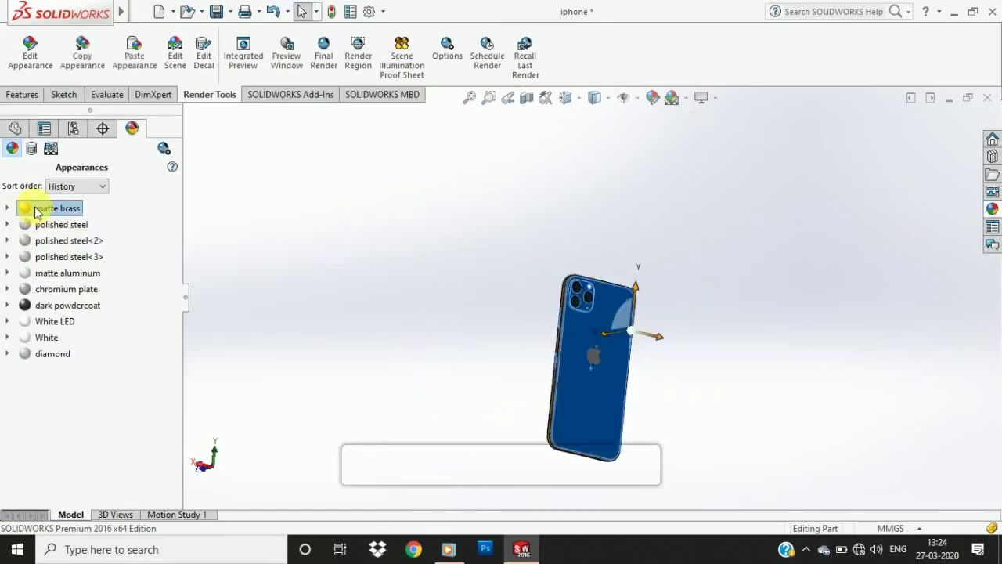
pyautogui.click(54, 263)
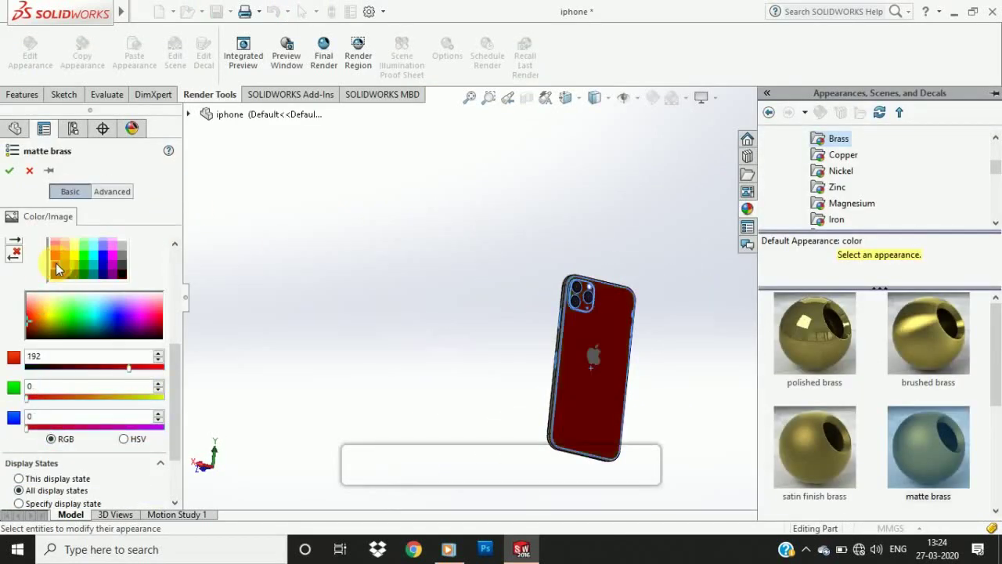
pyautogui.click(55, 273)
pyautogui.moveTo(559, 407); pyautogui.dragTo(588, 349, button='middle')
pyautogui.scroll(-5, 587, 350)
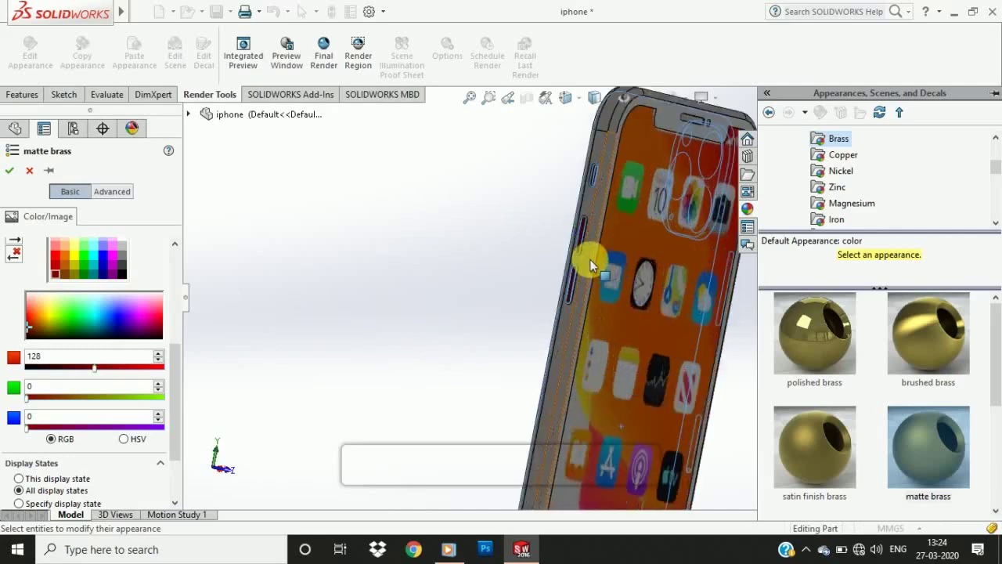
pyautogui.moveTo(588, 264); pyautogui.dragTo(473, 333, button='middle')
pyautogui.click(9, 173)
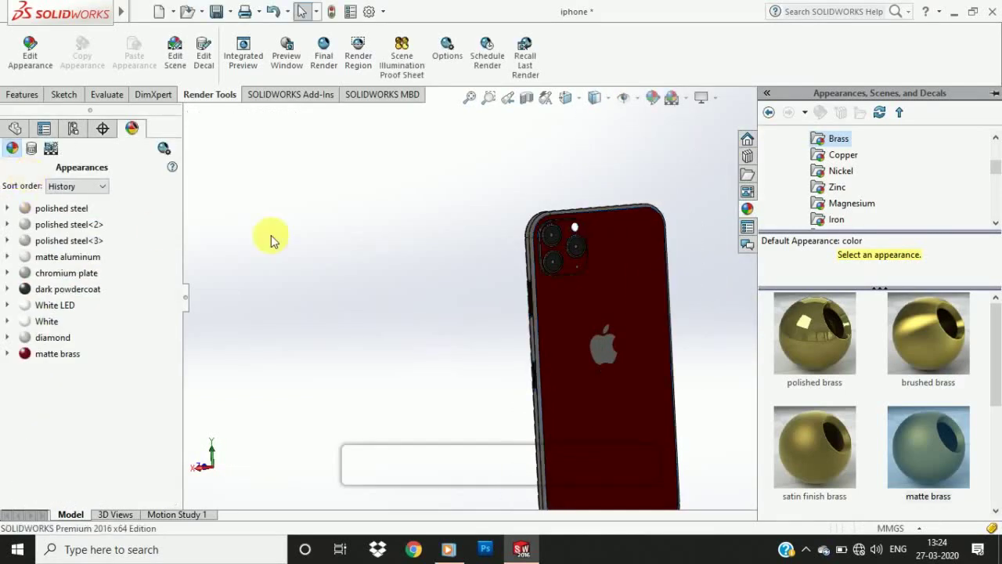
# - Recolor the polished steel appearance applied to Fillet16 to grey, RGB 128, 128, 128
pyautogui.doubleClick(51, 227)
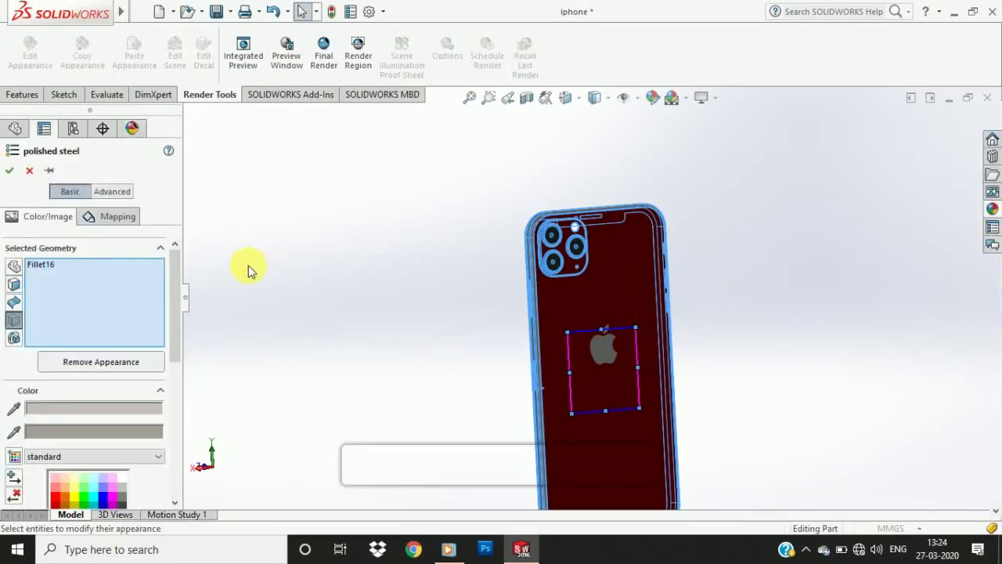
pyautogui.moveTo(172, 308); pyautogui.dragTo(172, 400)
pyautogui.click(123, 278)
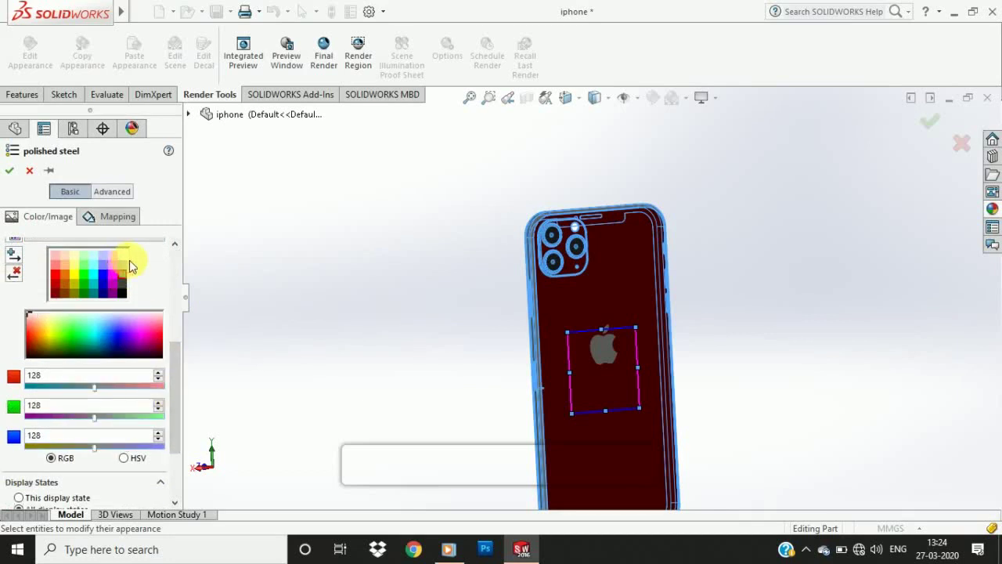
pyautogui.click(9, 170)
# - Recolor the matte aluminum appearance on the front bezel face to black
pyautogui.moveTo(352, 242); pyautogui.dragTo(478, 278, button='middle')
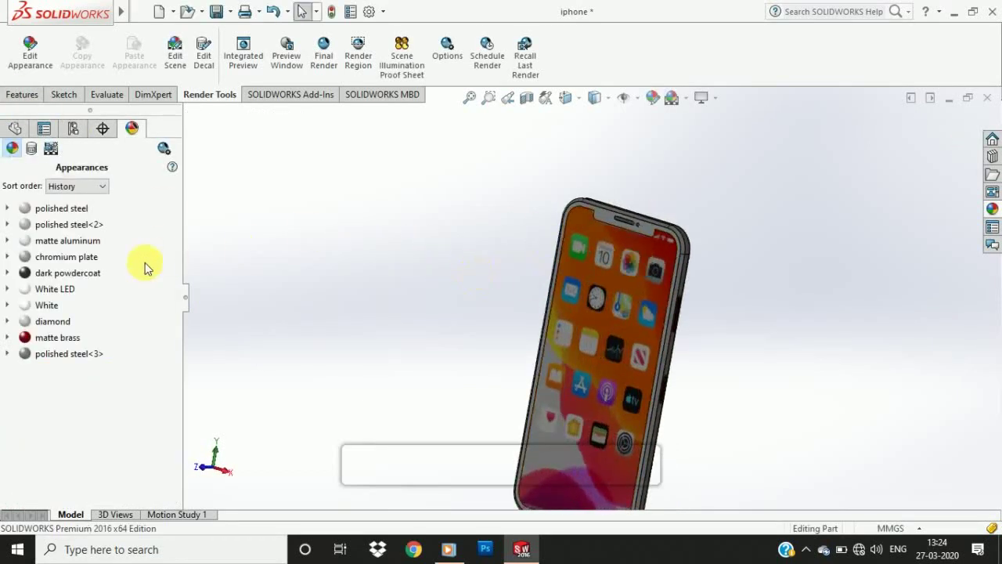
pyautogui.doubleClick(87, 241)
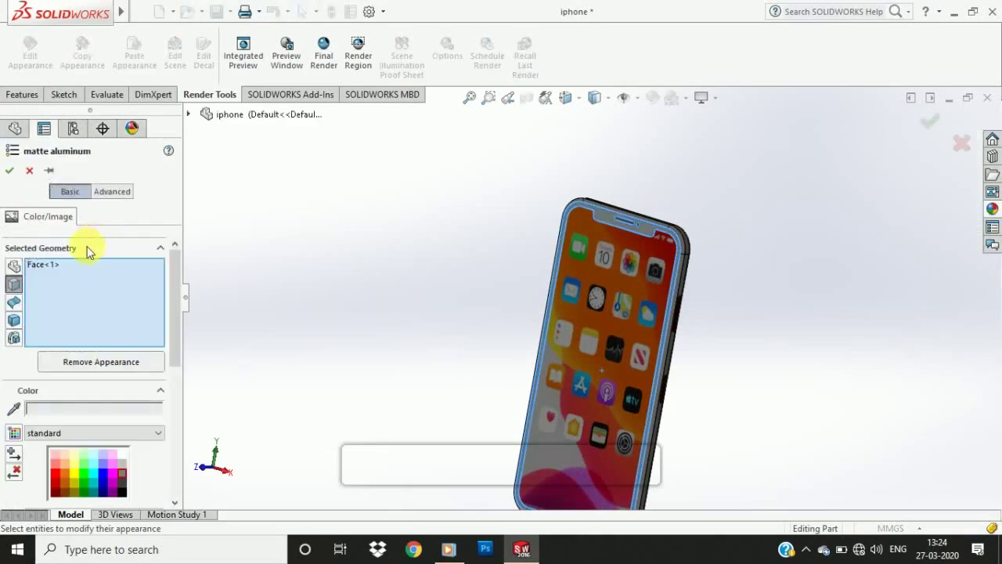
pyautogui.click(121, 491)
pyautogui.click(9, 170)
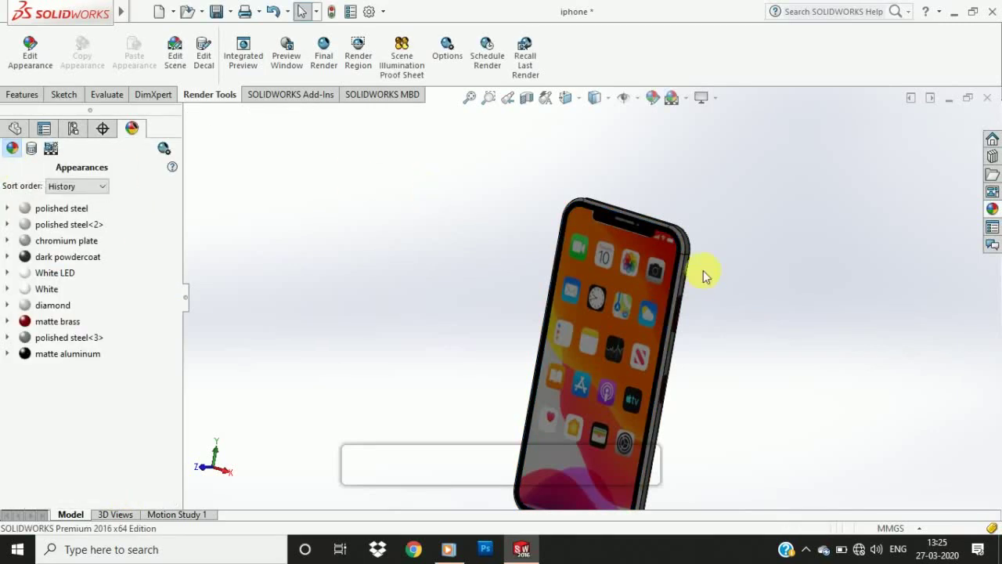
# - Recolor the polished steel appearance applied to Fillet2 on the phone's side frame to grey
pyautogui.moveTo(703, 270); pyautogui.dragTo(634, 253, button='middle')
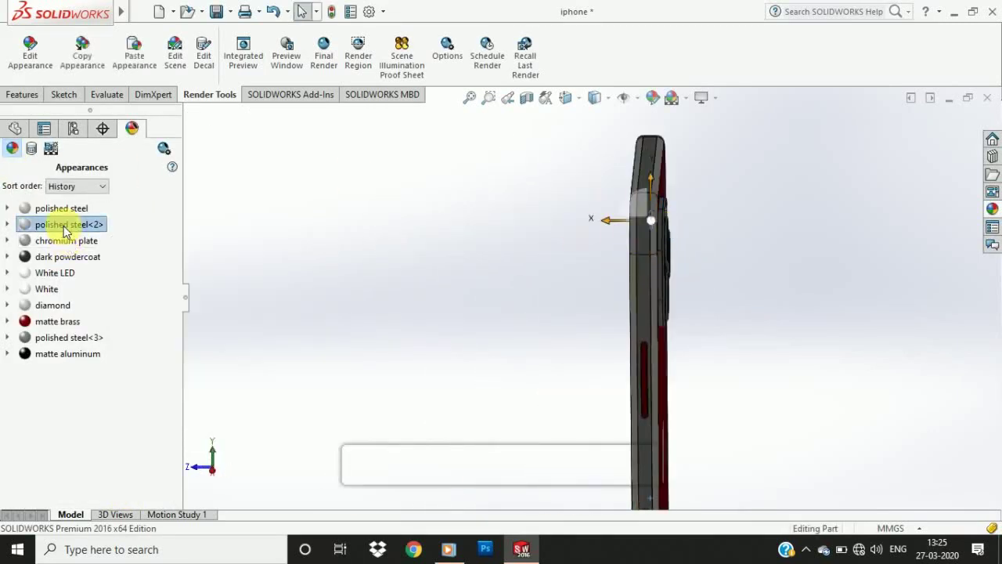
pyautogui.click(65, 210)
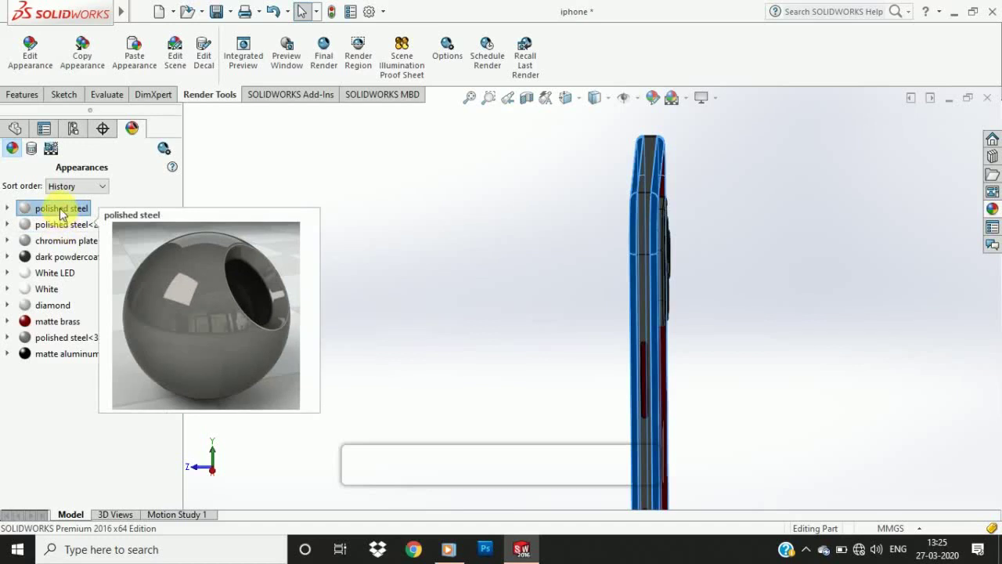
pyautogui.doubleClick(62, 210)
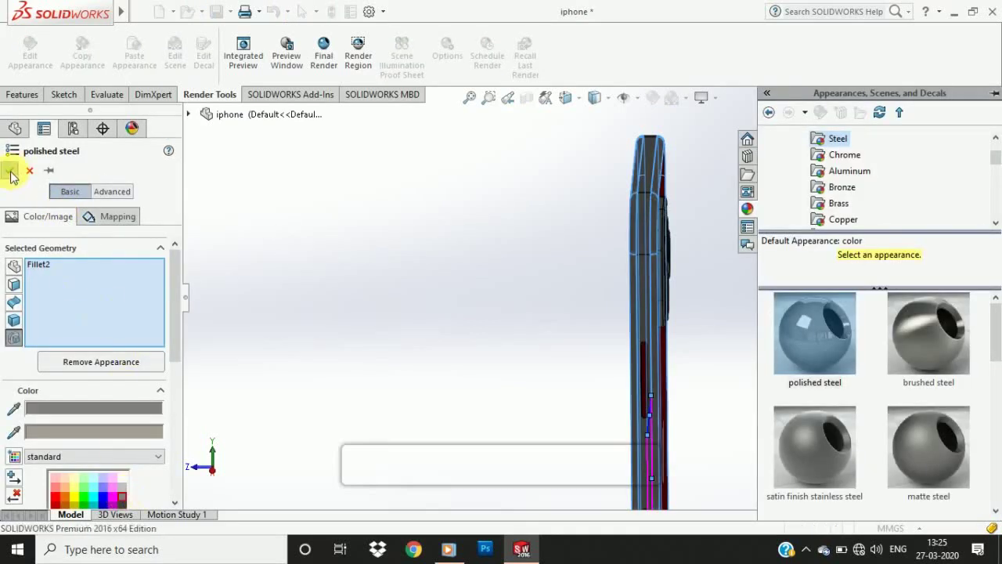
pyautogui.click(10, 171)
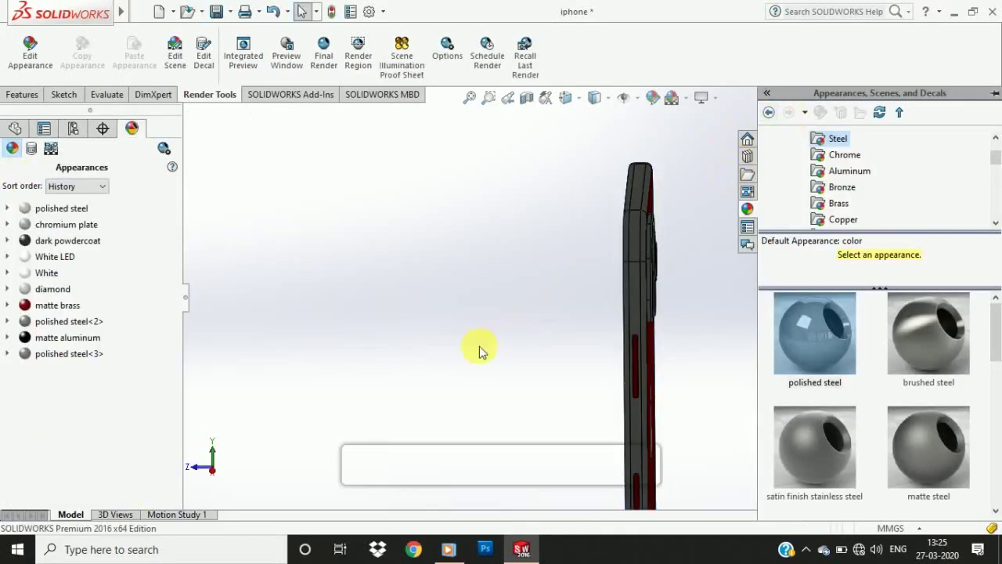
# - Examine which parts of the phone each appearance in the list is applied to, from polished steel through White
pyautogui.click(634, 230)
pyautogui.click(640, 199)
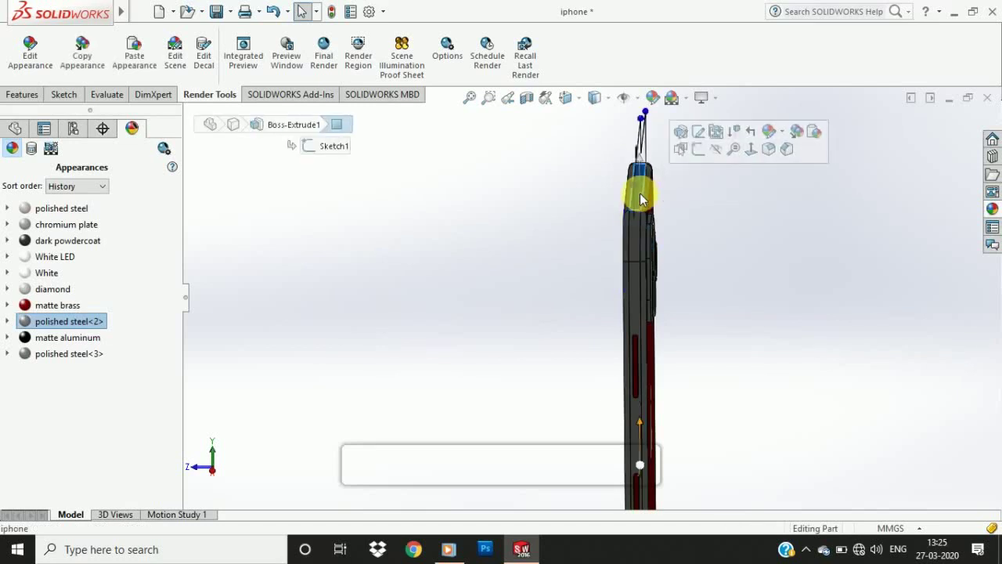
pyautogui.moveTo(258, 251); pyautogui.dragTo(443, 309, button='middle')
pyautogui.click(61, 207)
pyautogui.moveTo(485, 344); pyautogui.dragTo(462, 356, button='middle')
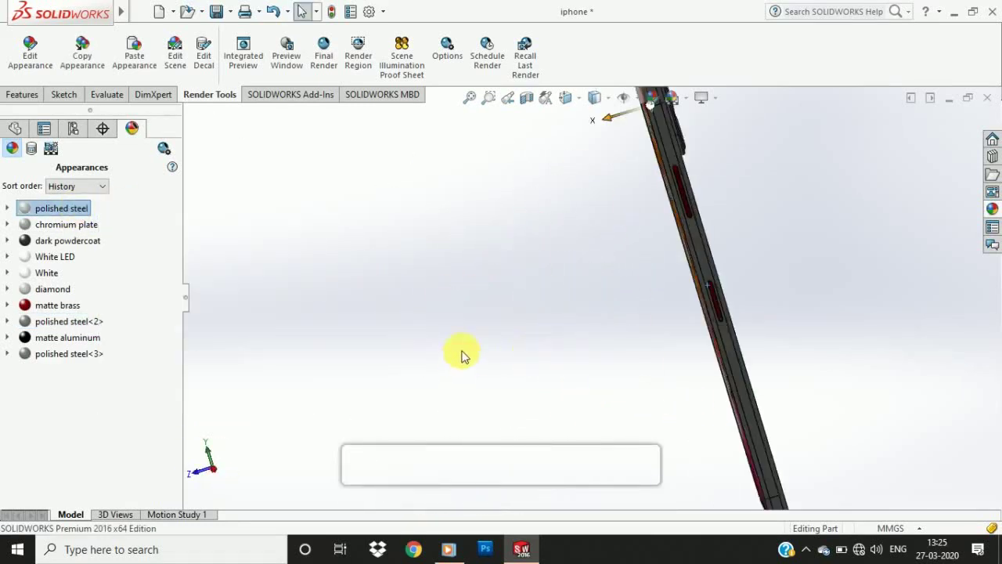
pyautogui.scroll(3, 462, 357)
pyautogui.click(51, 354)
pyautogui.moveTo(345, 329); pyautogui.dragTo(453, 362, button='middle')
pyautogui.click(54, 339)
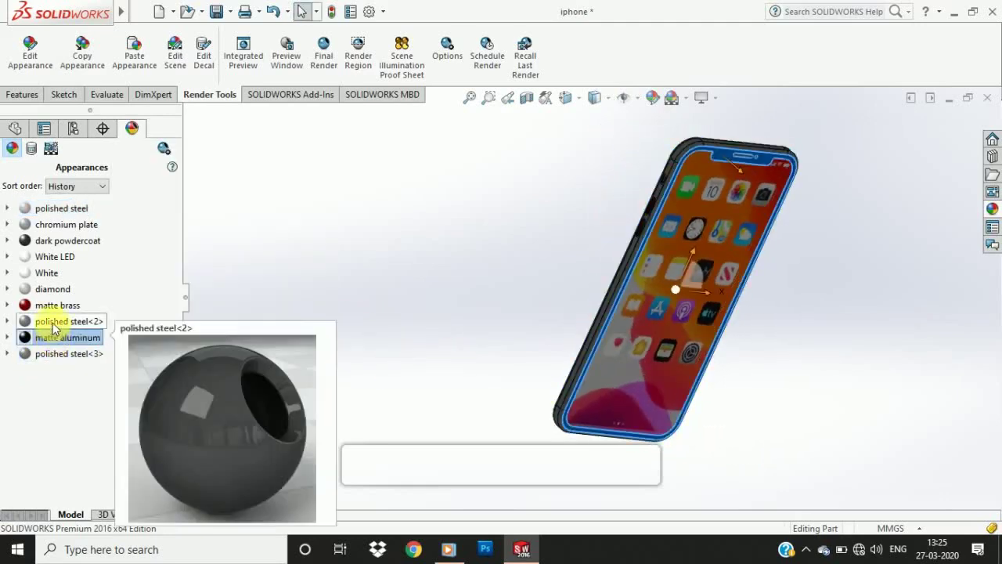
pyautogui.click(54, 324)
pyautogui.click(53, 306)
pyautogui.click(52, 289)
pyautogui.click(51, 269)
pyautogui.click(48, 257)
pyautogui.click(44, 274)
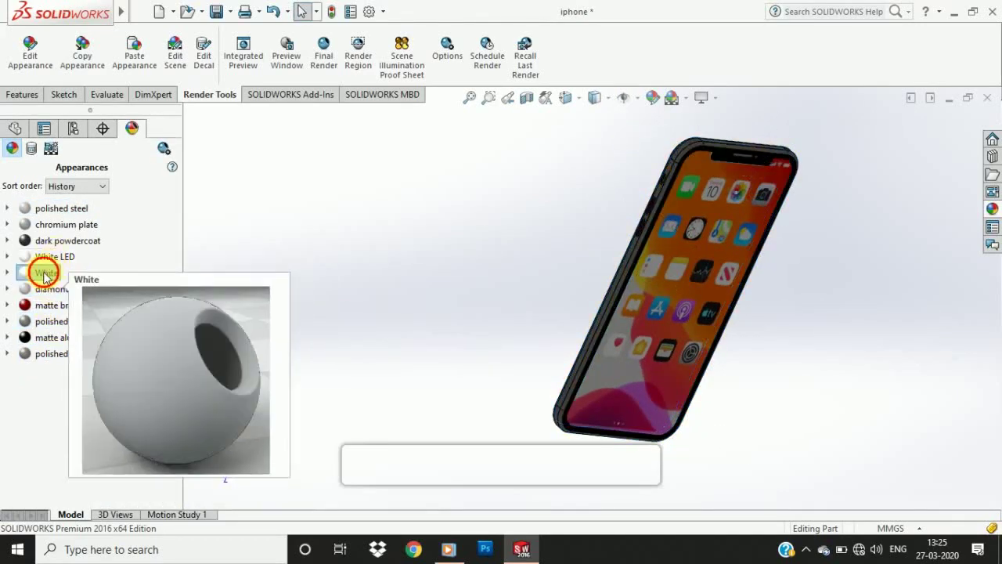
# - Recolor the White appearance on the small microphone hole below the rear camera lenses to black
pyautogui.moveTo(298, 329); pyautogui.dragTo(710, 201, button='middle')
pyautogui.scroll(-5, 710, 201)
pyautogui.click(631, 224)
pyautogui.click(49, 274)
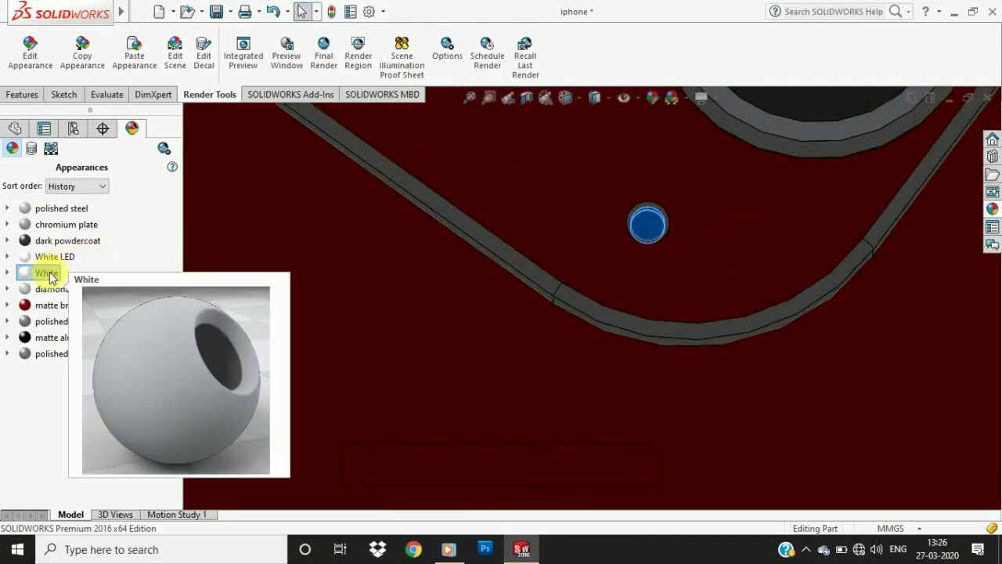
pyautogui.doubleClick(48, 274)
pyautogui.click(121, 487)
pyautogui.click(13, 170)
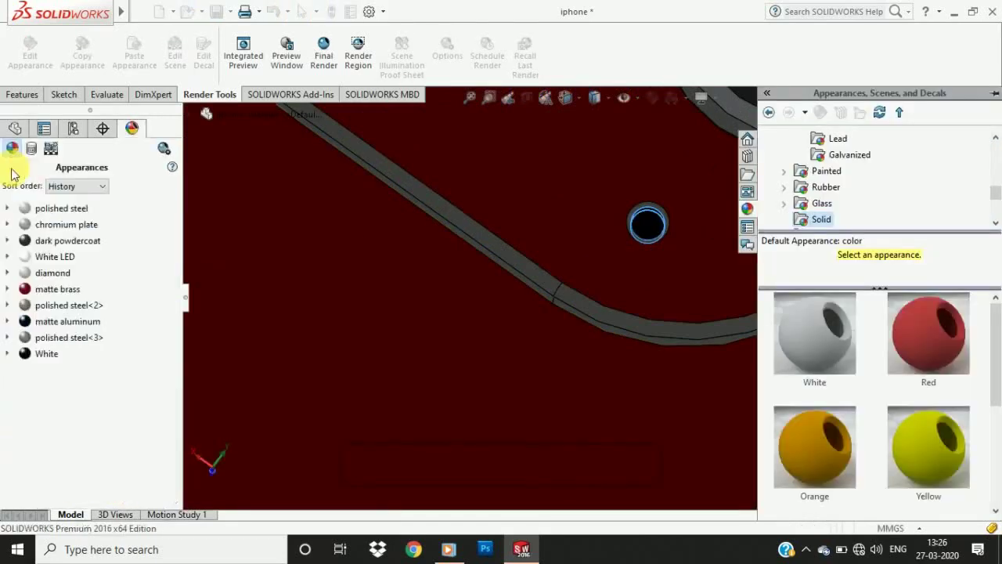
# - Recolor the diamond appearance on the centers of the three rear camera lenses to blue
pyautogui.scroll(5, 409, 239)
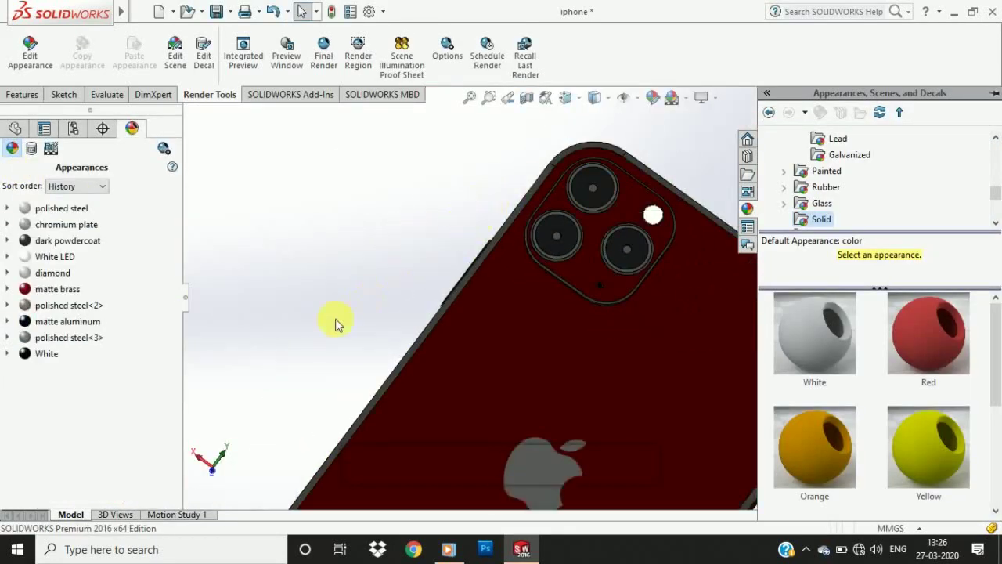
pyautogui.click(54, 273)
pyautogui.doubleClick(55, 273)
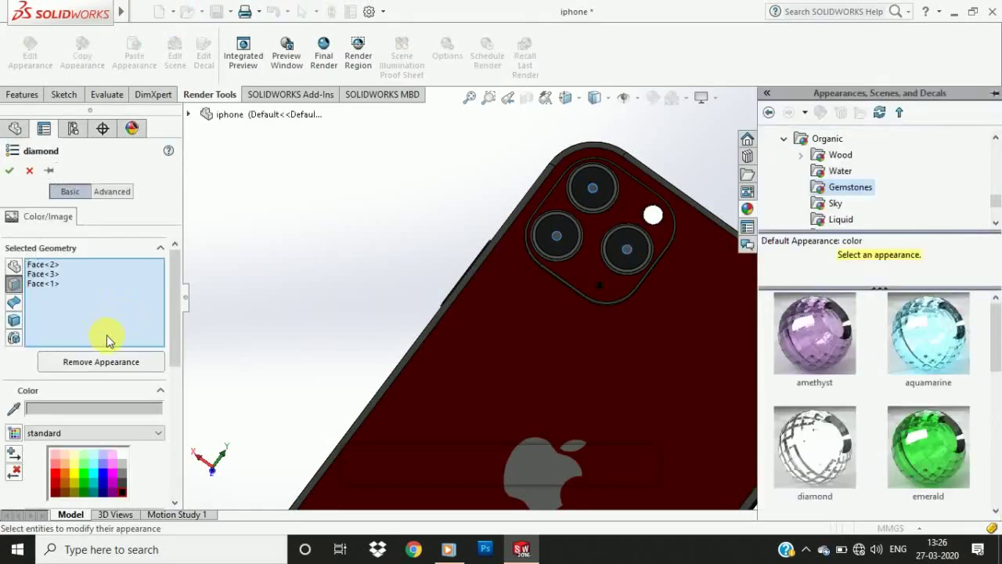
pyautogui.click(102, 473)
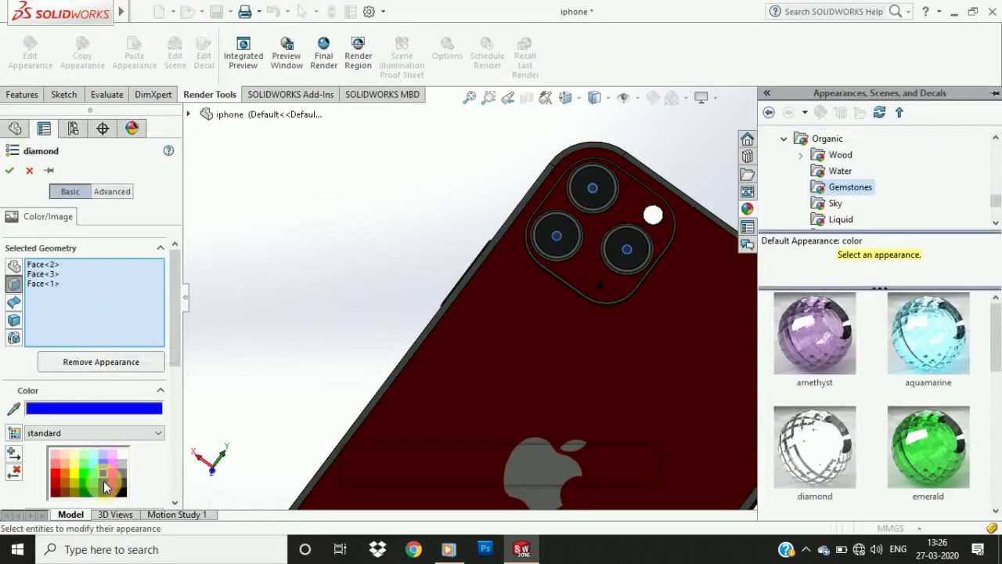
pyautogui.click(9, 171)
pyautogui.hotkey('ctrl', '7')
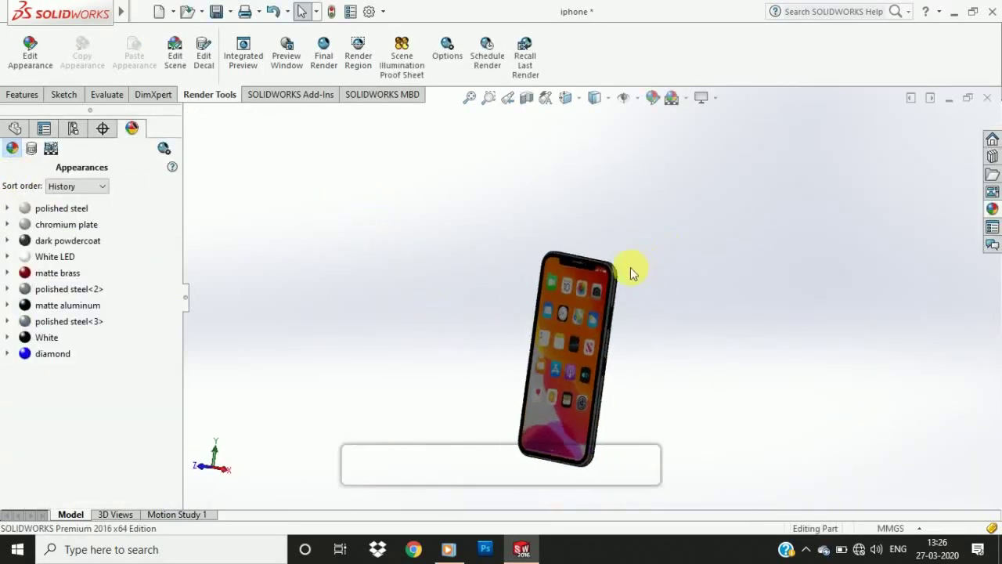
# - Recolor the chromium plate appearance on the rear camera rings, Boss-Extrude4, to red
pyautogui.scroll(-6, 631, 268)
pyautogui.moveTo(647, 296); pyautogui.dragTo(570, 304, button='middle')
pyautogui.scroll(-6, 654, 340)
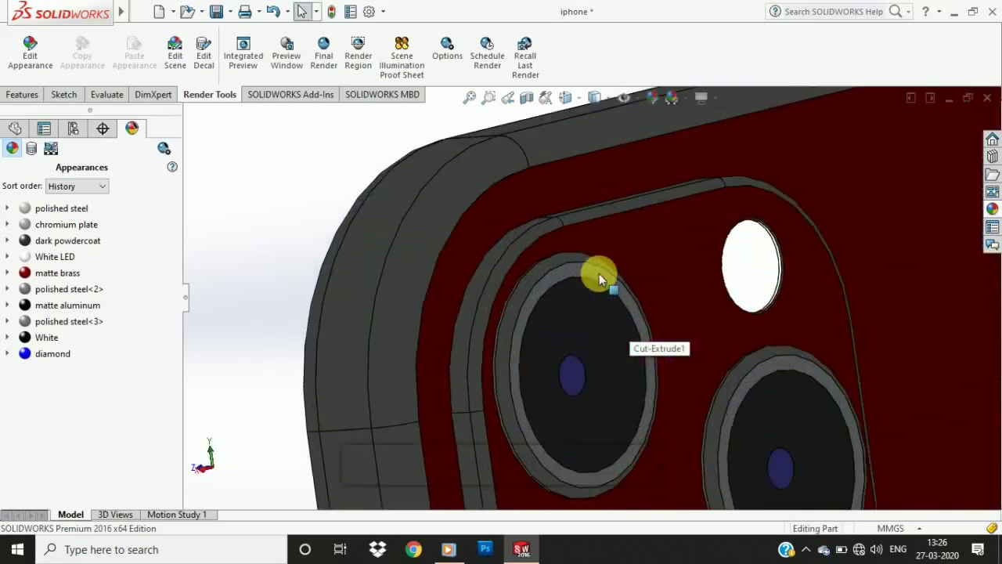
pyautogui.click(599, 273)
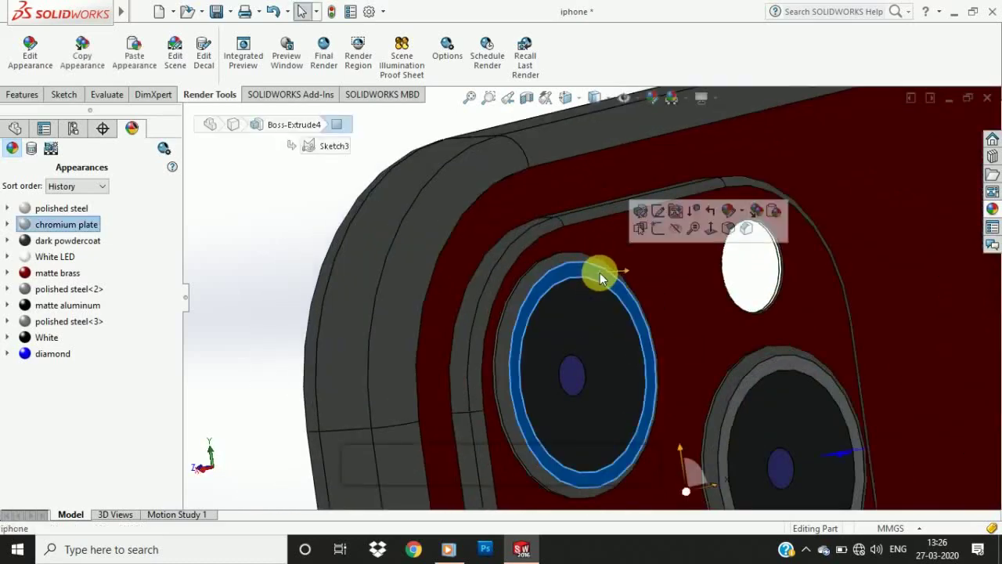
pyautogui.doubleClick(54, 227)
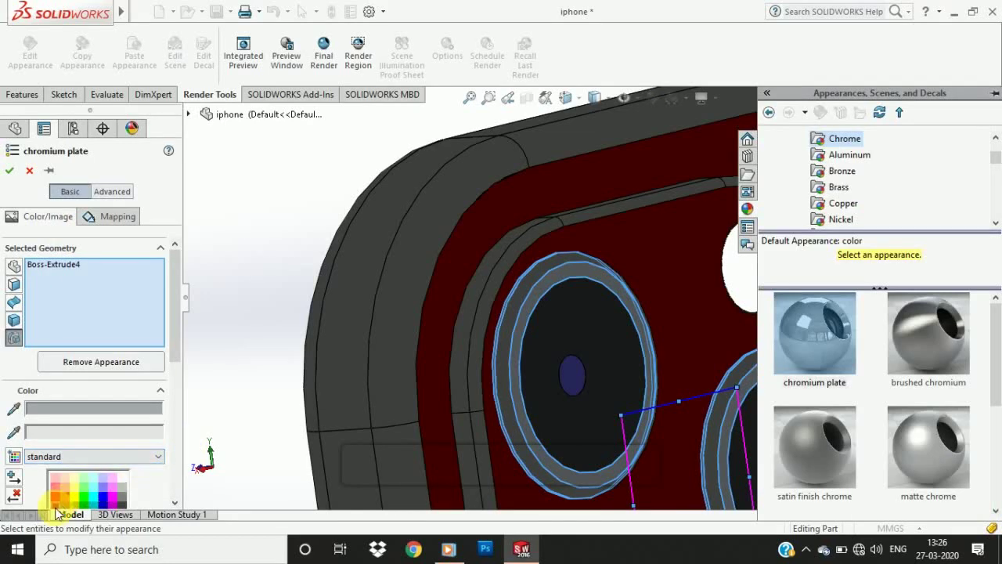
pyautogui.click(55, 497)
pyautogui.click(10, 170)
# - Produce a final render of the whole phone seen at an angle from the back
pyautogui.scroll(5, 318, 227)
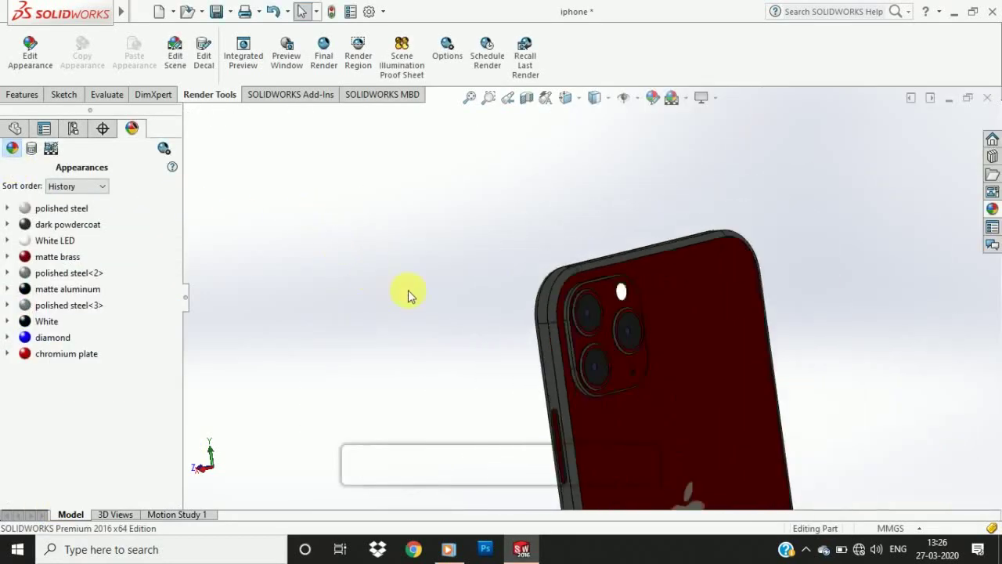
pyautogui.moveTo(408, 296); pyautogui.dragTo(318, 327, button='middle')
pyautogui.scroll(3, 347, 290)
pyautogui.scroll(6, 457, 333)
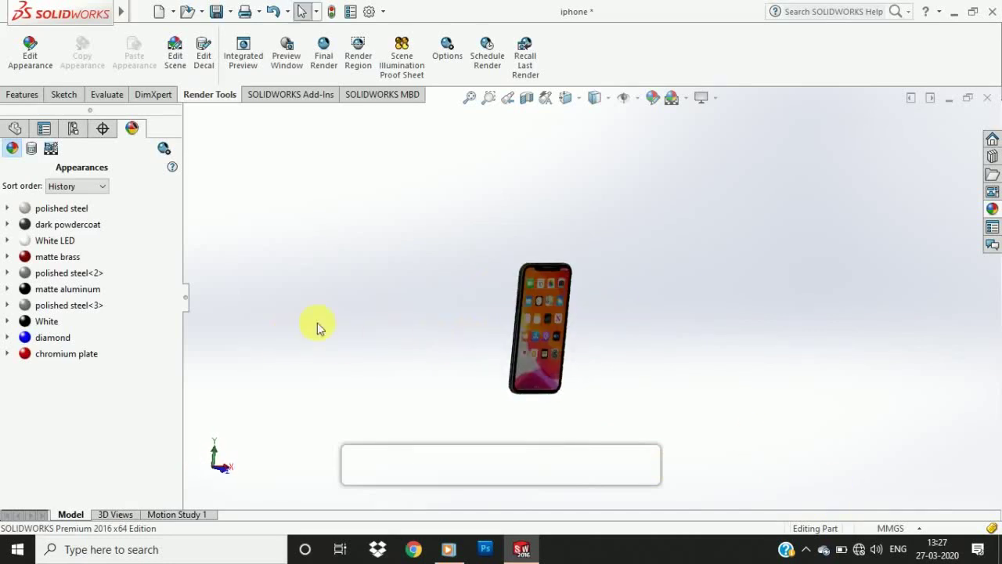
pyautogui.scroll(-3, 559, 336)
pyautogui.scroll(3, 559, 336)
pyautogui.moveTo(559, 336); pyautogui.dragTo(595, 327, button='middle')
pyautogui.scroll(-3, 572, 336)
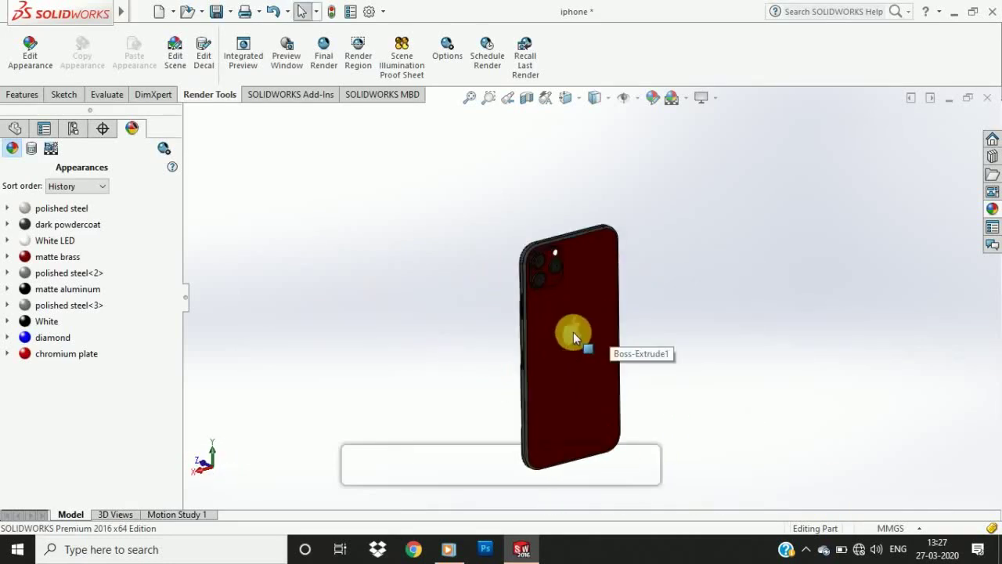
pyautogui.click(329, 53)
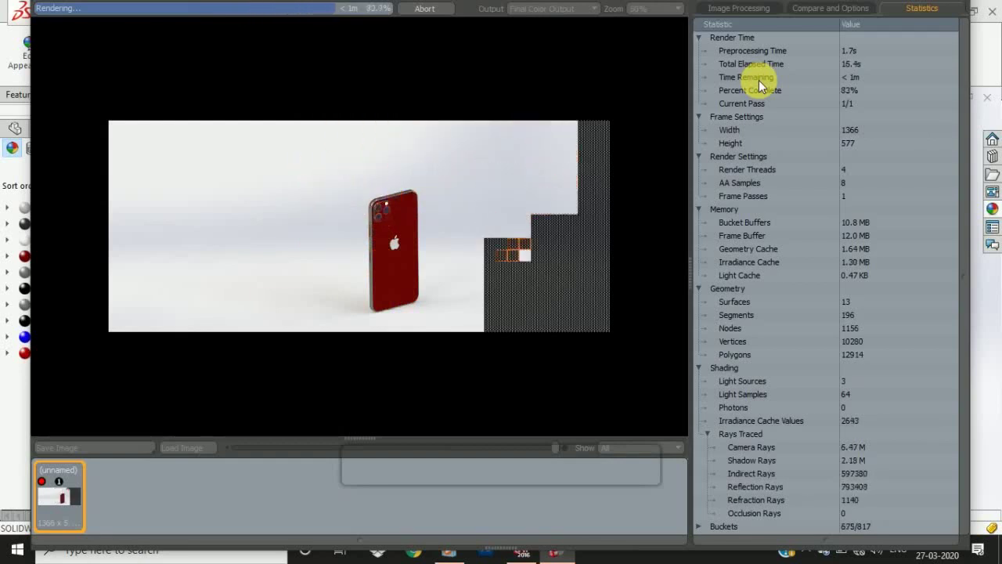
# - Inspect the finished render of the phone's back at 100% zoom and save the rendered image
pyautogui.scroll(-2, 385, 237)
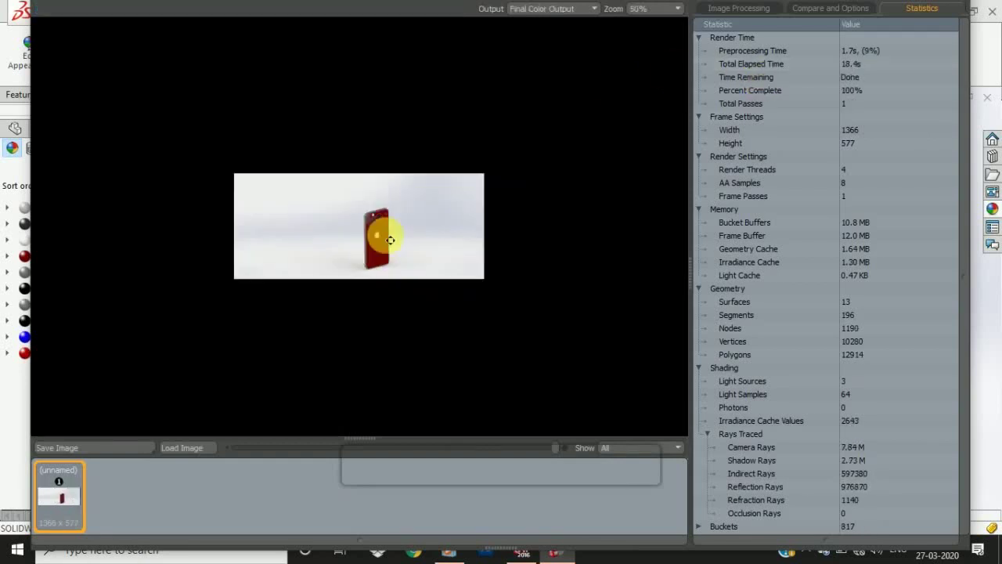
pyautogui.scroll(4, 390, 237)
pyautogui.scroll(-2, 391, 237)
pyautogui.scroll(1, 391, 237)
pyautogui.moveTo(392, 238); pyautogui.dragTo(478, 243)
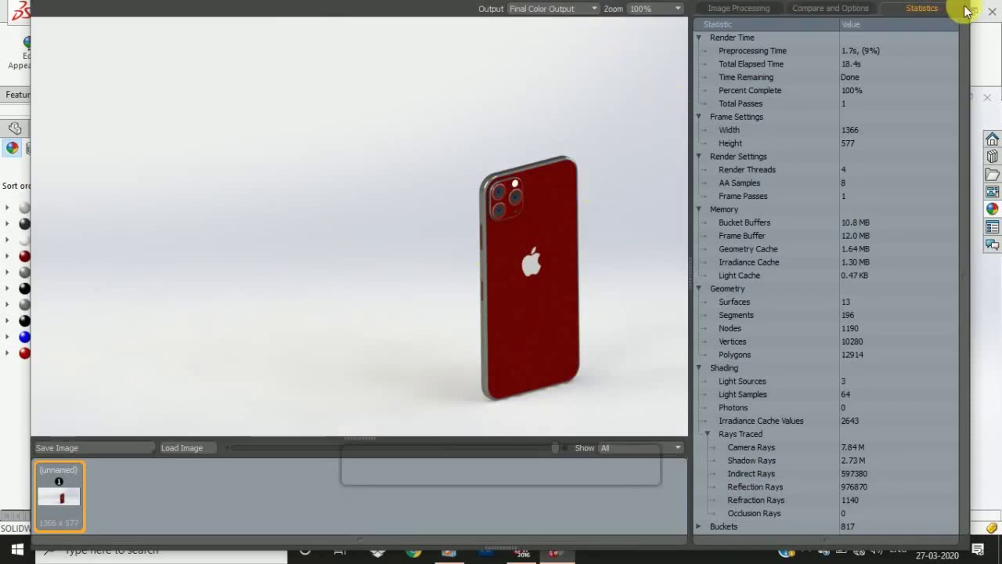
pyautogui.click(129, 448)
pyautogui.click(507, 324)
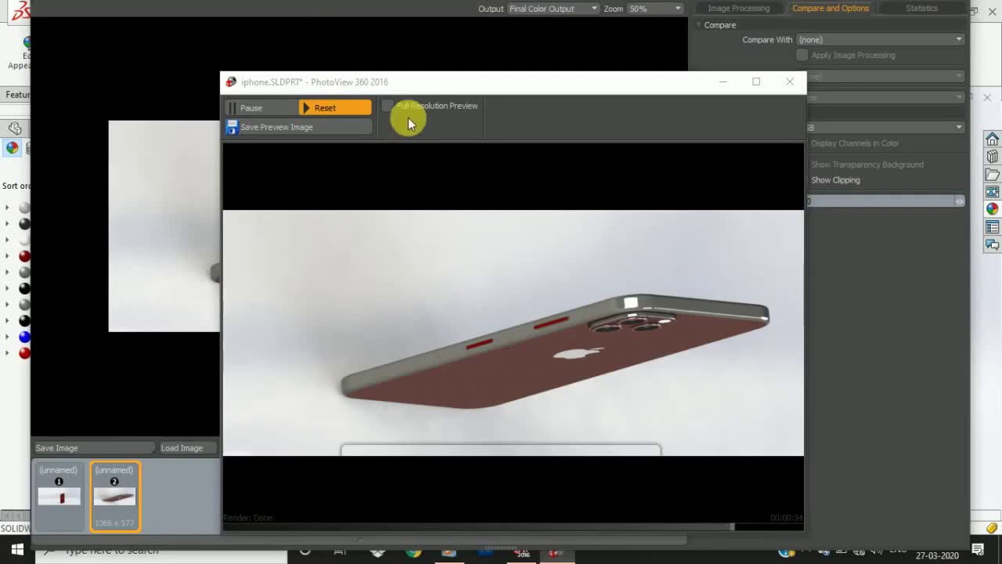
# - Enable the full resolution preview and inspect the second render's side buttons and logo at 200% zoom
pyautogui.click(390, 104)
pyautogui.scroll(3, 383, 246)
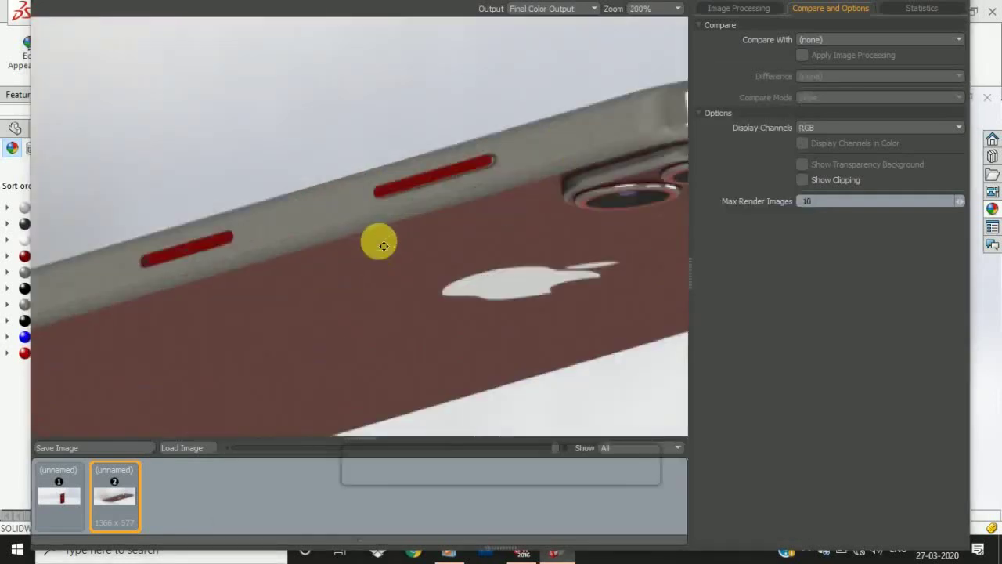
pyautogui.scroll(-3, 425, 263)
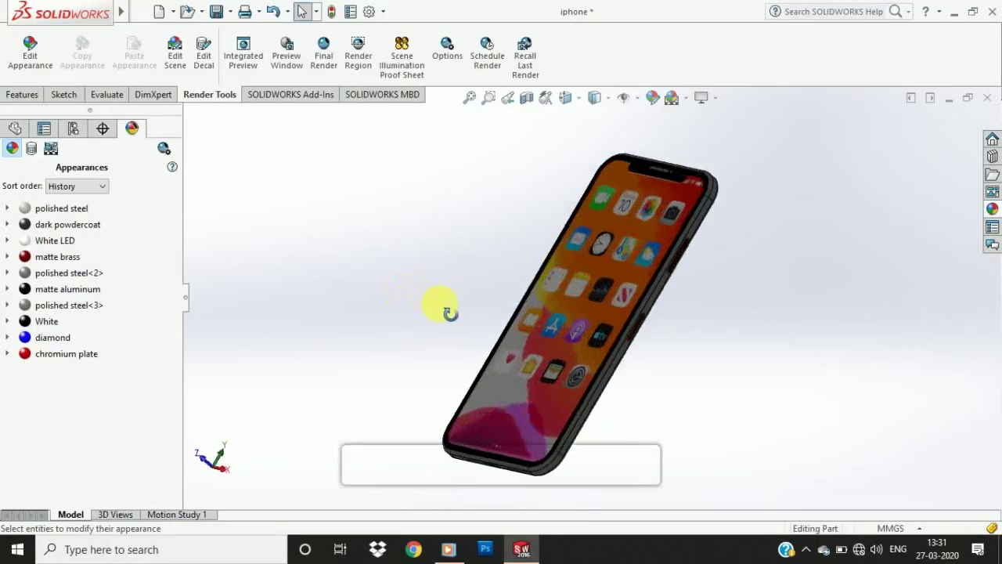
# - Recolor the polished steel appearance applied to Fillet2 on the side frame to white
pyautogui.moveTo(450, 314); pyautogui.dragTo(384, 310, button='middle')
pyautogui.doubleClick(84, 306)
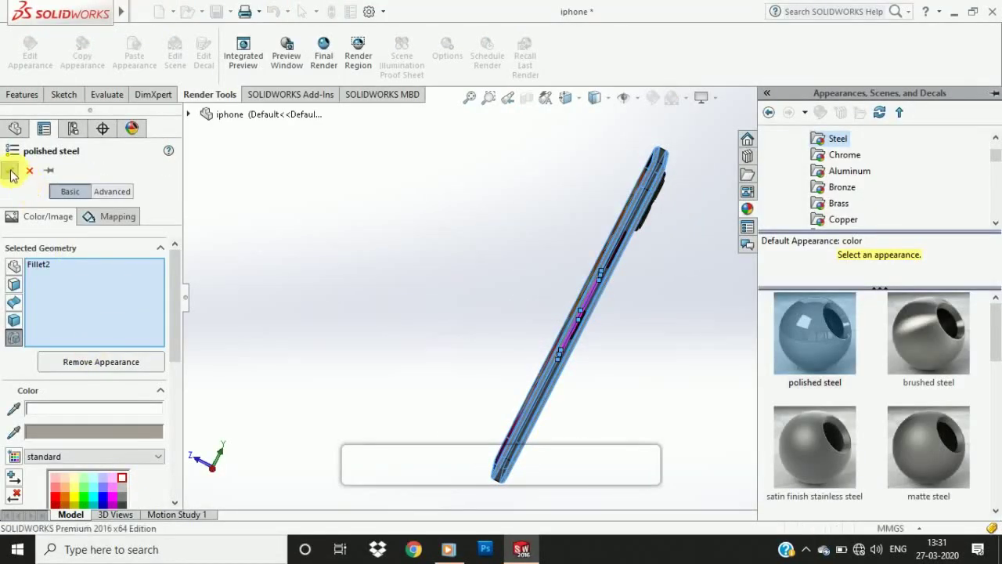
pyautogui.click(9, 170)
# - Recolor the polished steel appearance applied to the Fillet16 body to white
pyautogui.click(68, 354)
pyautogui.click(67, 273)
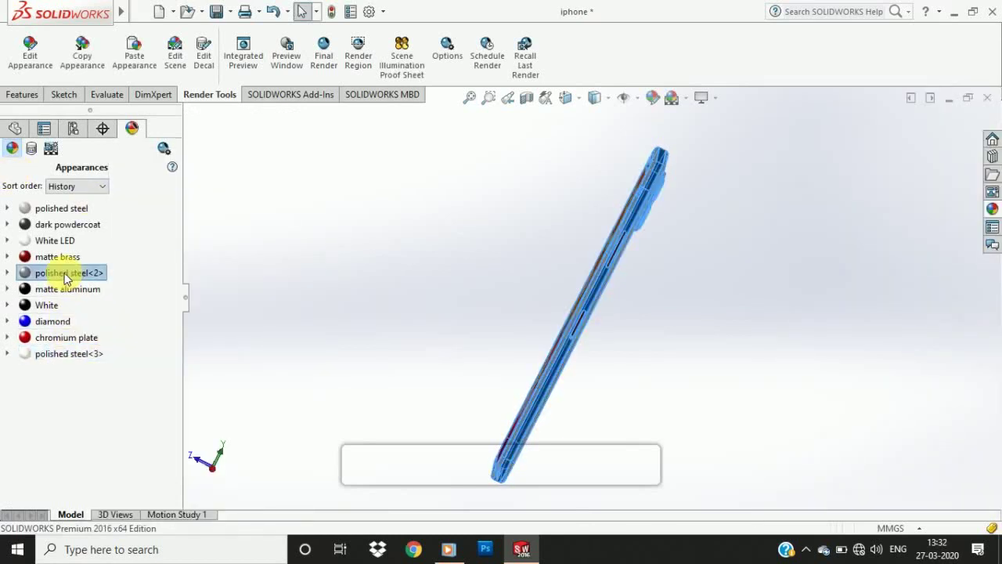
pyautogui.doubleClick(66, 275)
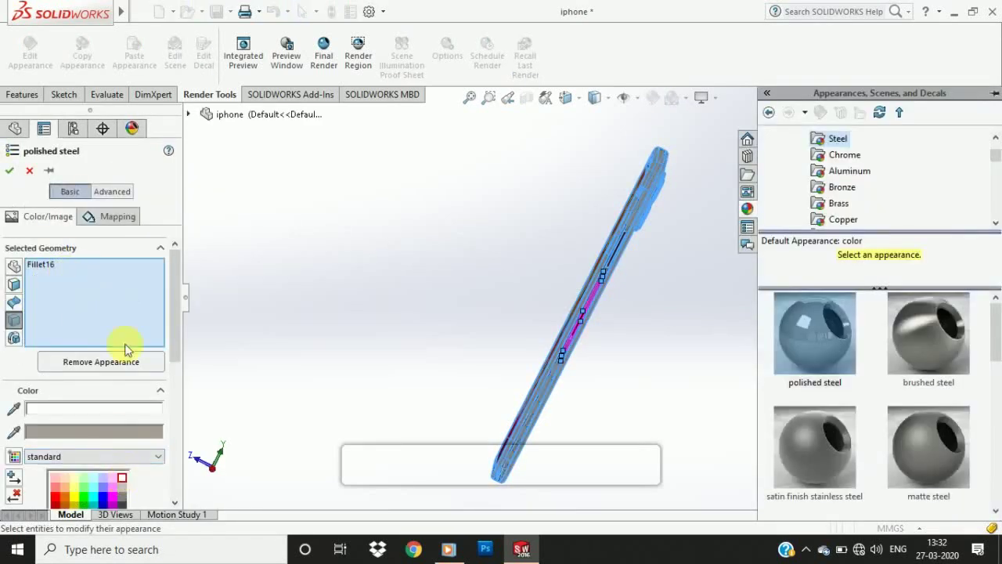
pyautogui.click(11, 171)
pyautogui.click(82, 209)
pyautogui.click(83, 226)
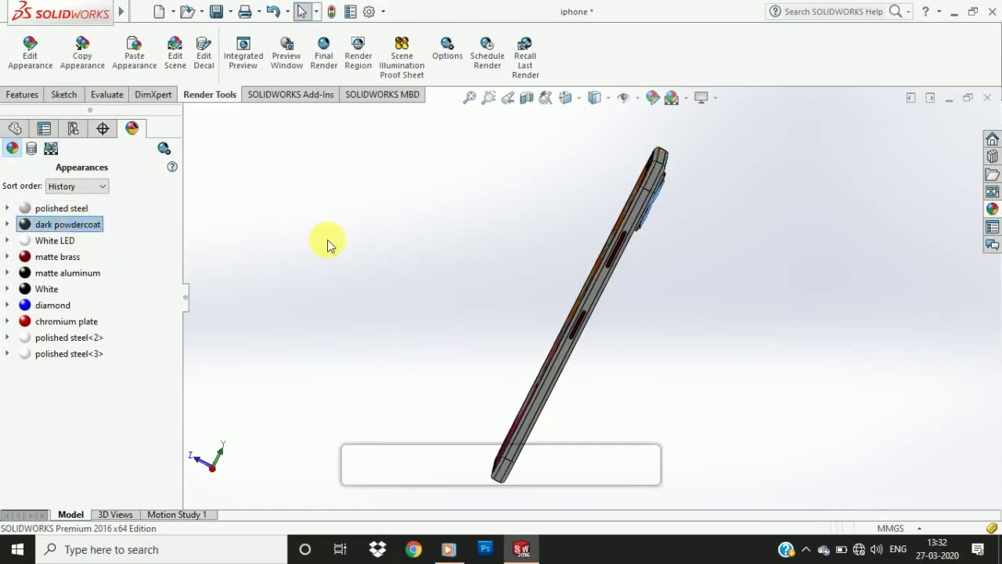
pyautogui.moveTo(327, 240); pyautogui.dragTo(395, 245, button='middle')
pyautogui.doubleClick(92, 228)
pyautogui.press('Escape')
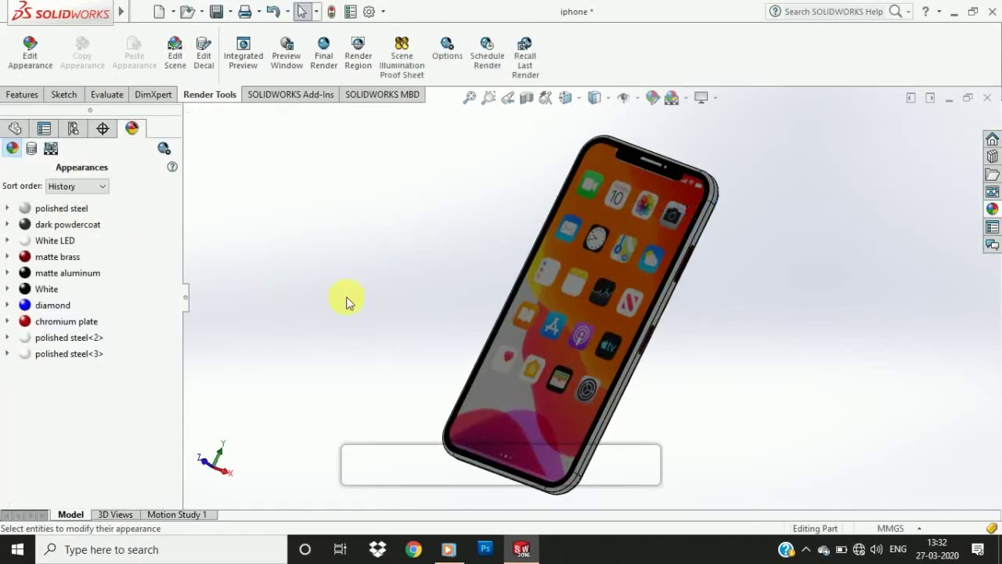
# - Run a new final render of the phone's back with the white polished steel frame, viewed at an angle
pyautogui.moveTo(347, 298); pyautogui.dragTo(647, 318, button='middle')
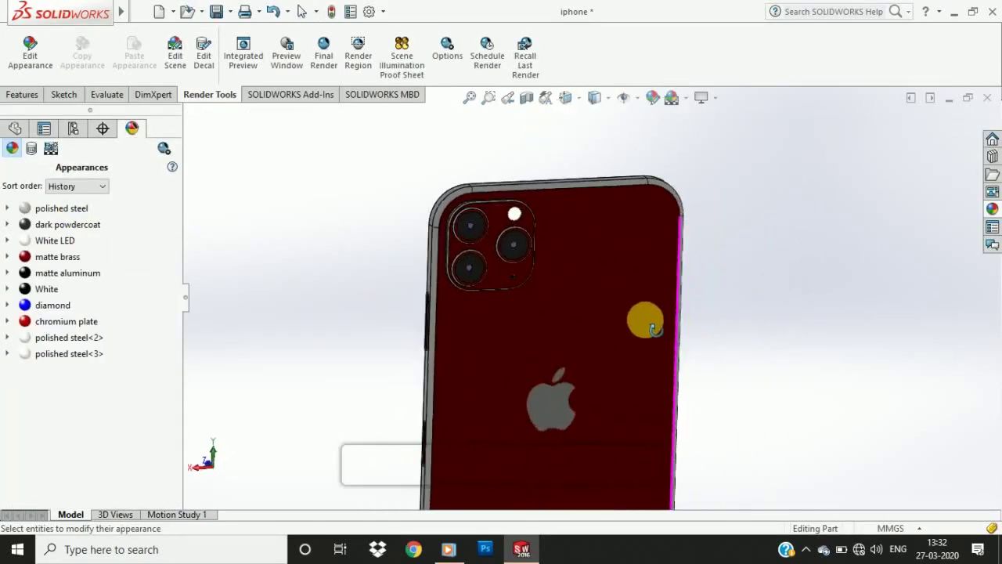
pyautogui.scroll(-5, 510, 246)
pyautogui.scroll(5, 473, 233)
pyautogui.moveTo(462, 235); pyautogui.dragTo(660, 139, button='middle')
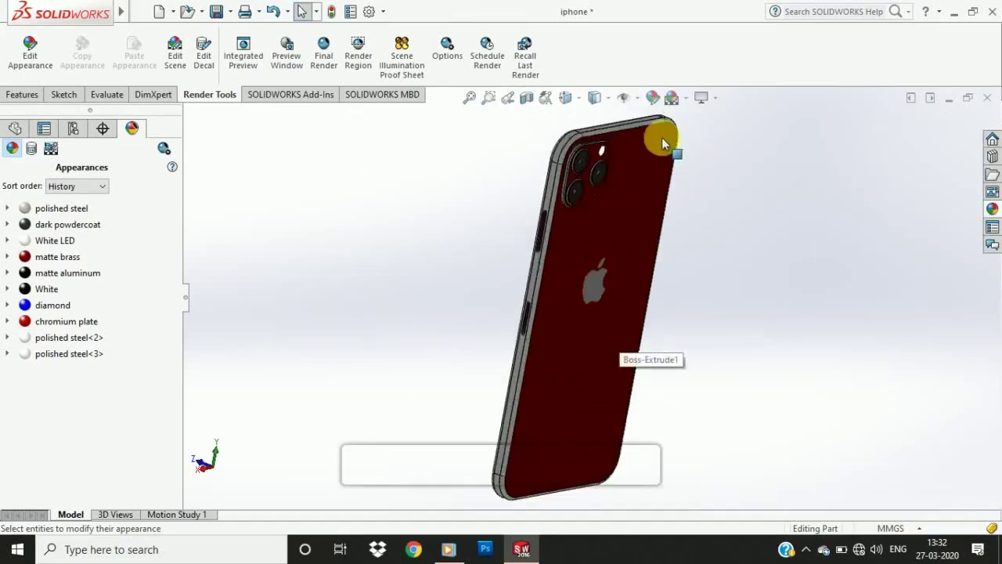
pyautogui.click(325, 67)
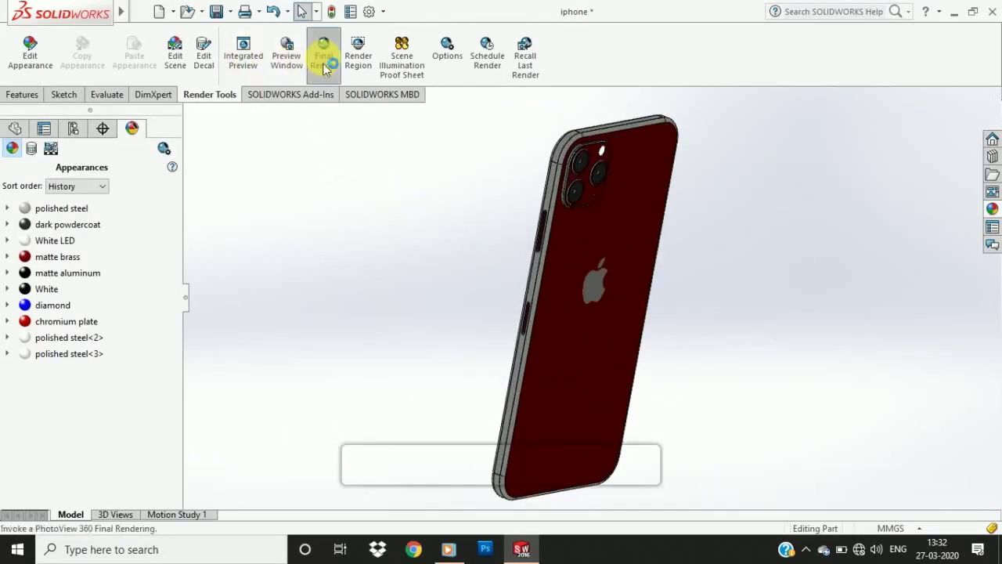
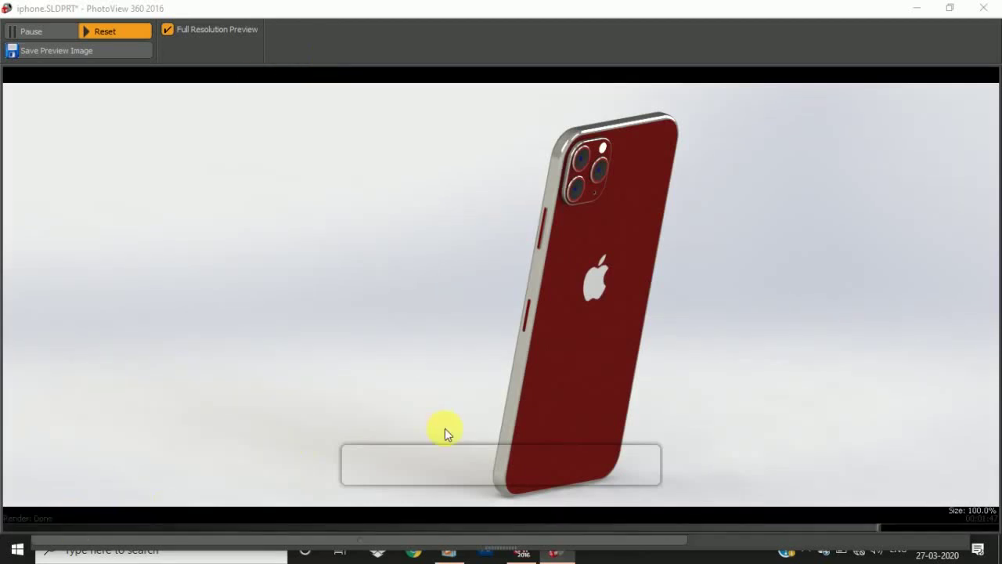
# - Inspect the third render's side buttons and logo up close, and close the render windows
pyautogui.scroll(6, 360, 238)
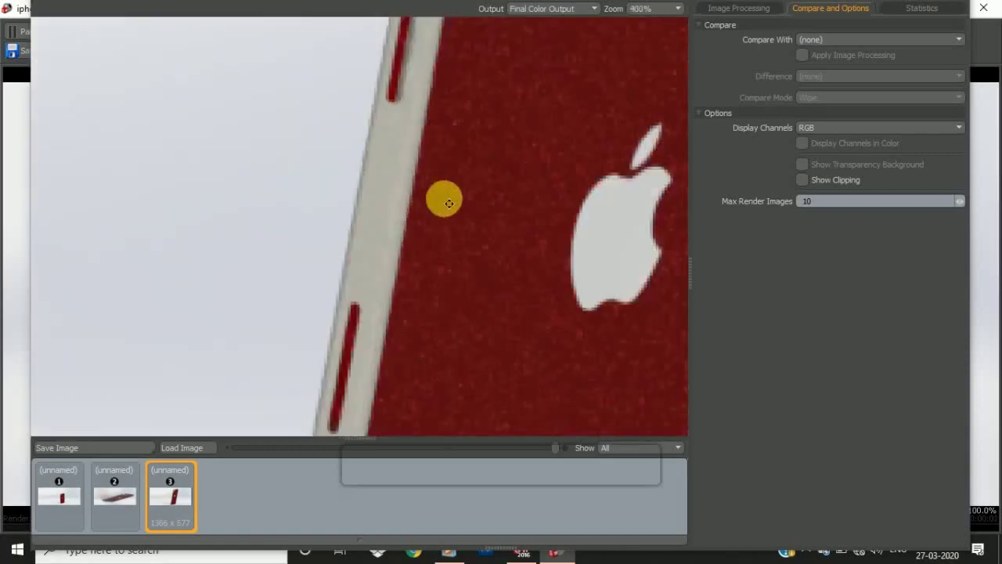
pyautogui.scroll(-2, 449, 203)
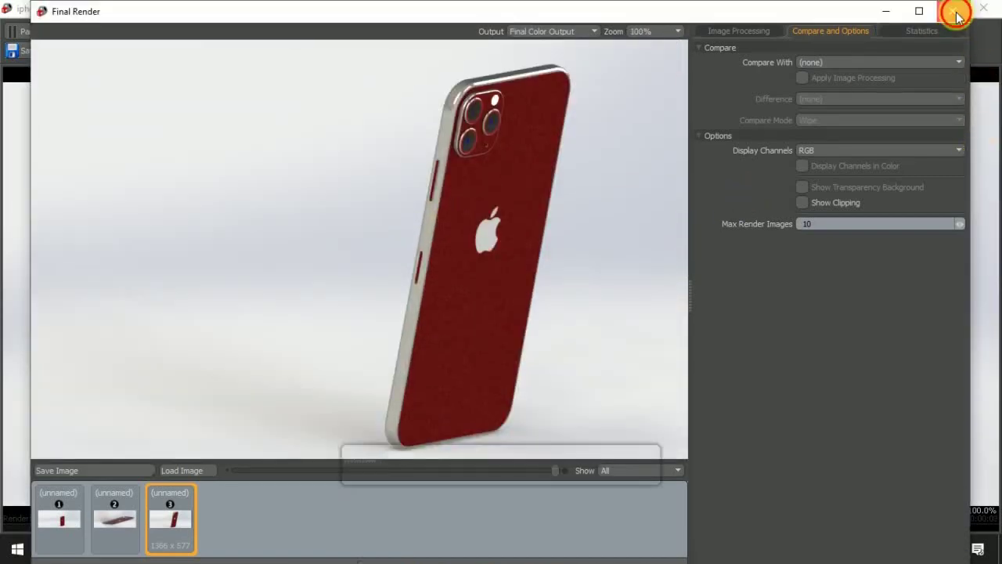
pyautogui.click(958, 11)
pyautogui.click(981, 14)
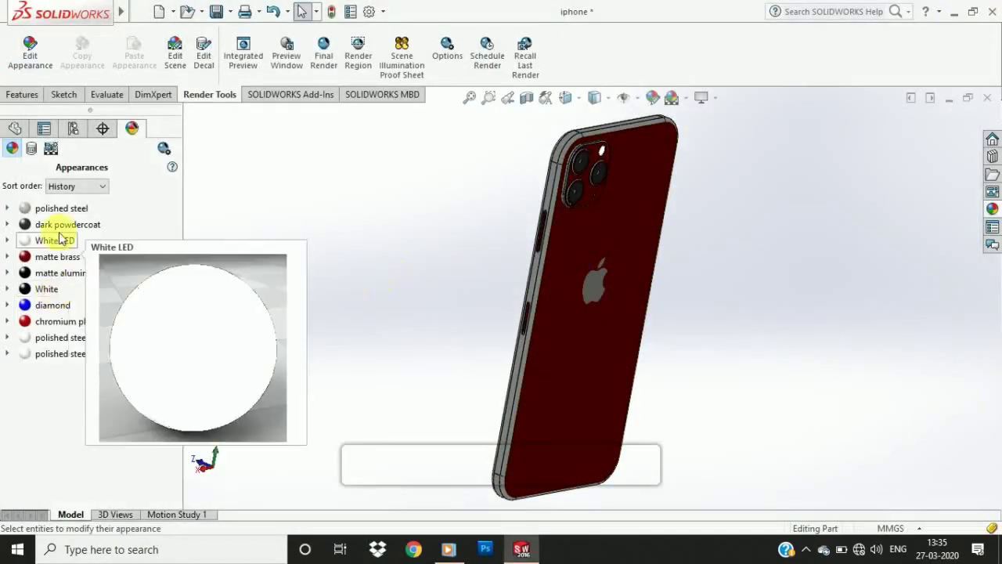
# - Run a new final render of the phone's back, viewed straight on
pyautogui.click(58, 208)
pyautogui.click(254, 227)
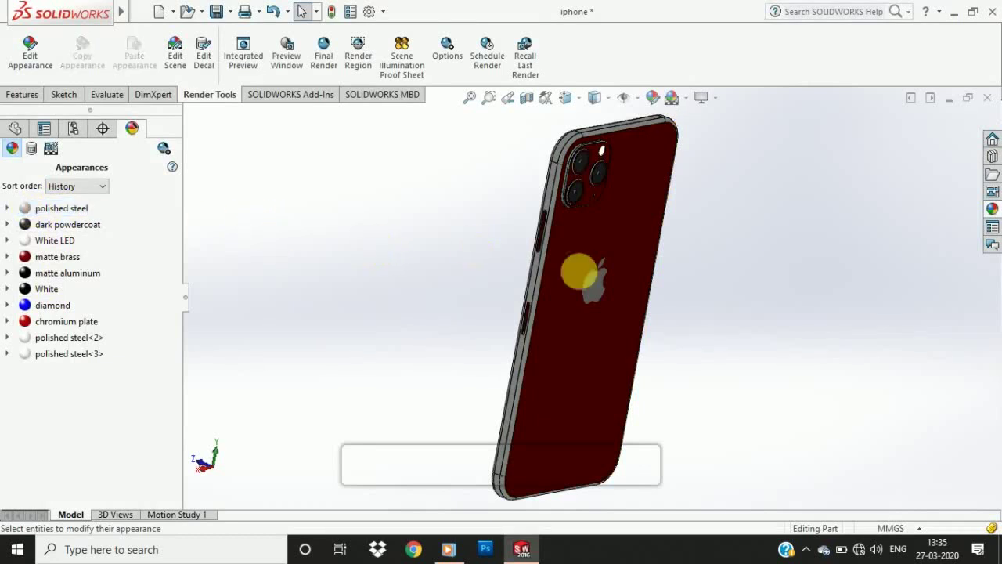
pyautogui.moveTo(581, 272); pyautogui.dragTo(564, 241, button='middle')
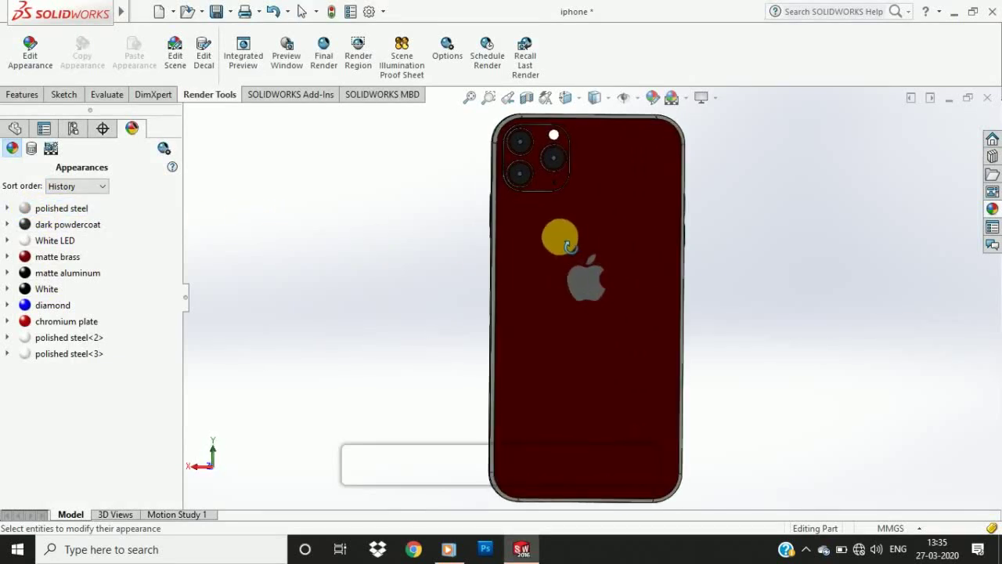
pyautogui.click(321, 62)
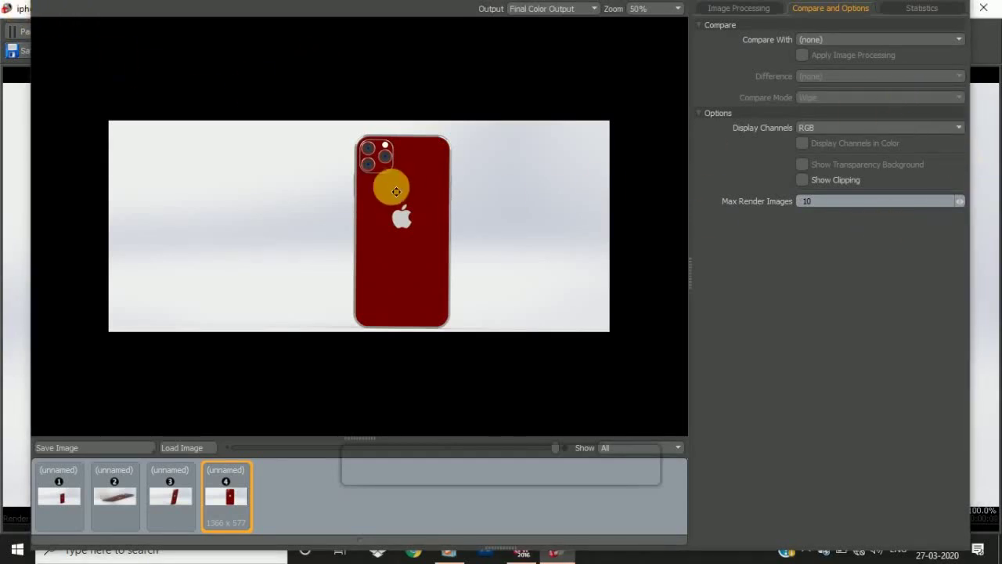
# - Inspect the fourth render's camera module and logo at 200% zoom, and close the render windows
pyautogui.scroll(2, 391, 180)
pyautogui.scroll(-2, 394, 70)
pyautogui.scroll(2, 382, 87)
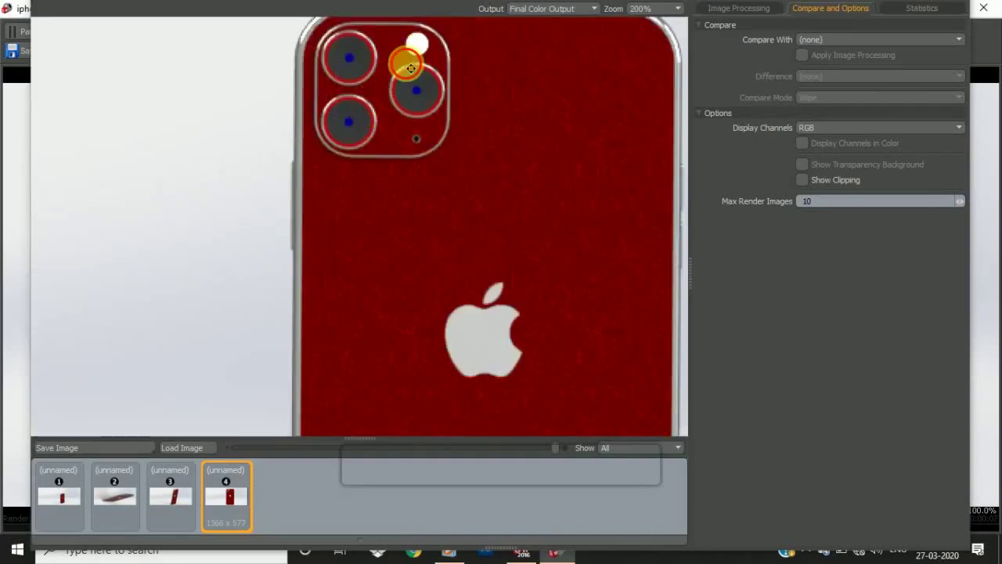
pyautogui.moveTo(408, 65); pyautogui.dragTo(334, 209)
pyautogui.moveTo(305, 166); pyautogui.dragTo(352, 171)
pyautogui.scroll(-1, 352, 171)
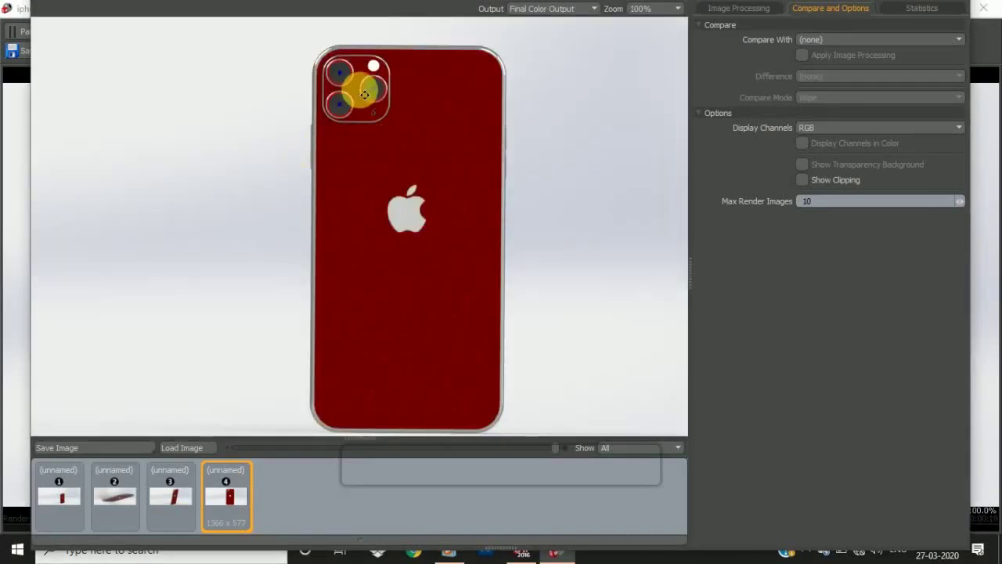
pyautogui.scroll(-1, 366, 91)
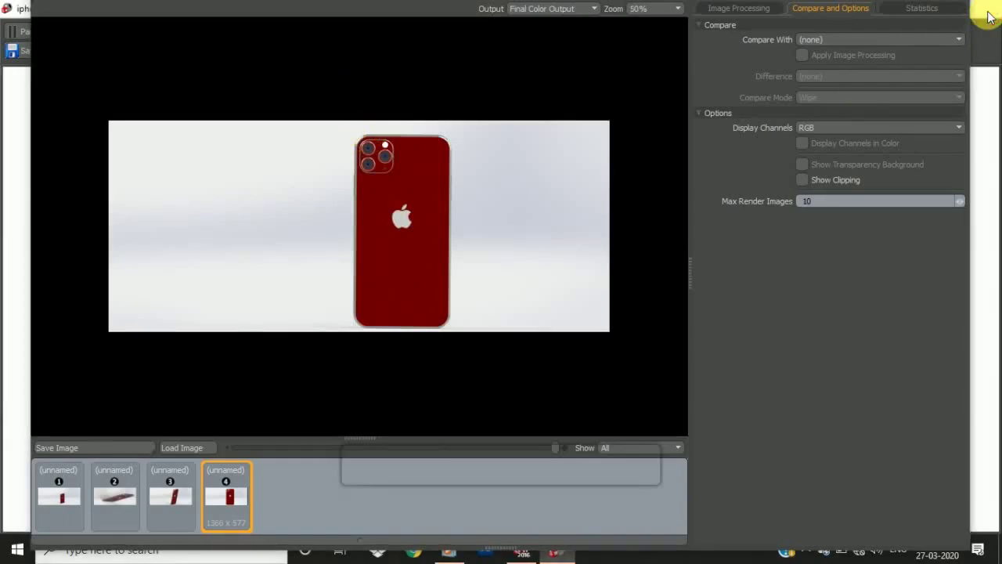
pyautogui.click(985, 10)
# - Run a new final render of the phone's front with the home screen decal, viewed at an angle
pyautogui.moveTo(442, 149); pyautogui.dragTo(666, 382, button='middle')
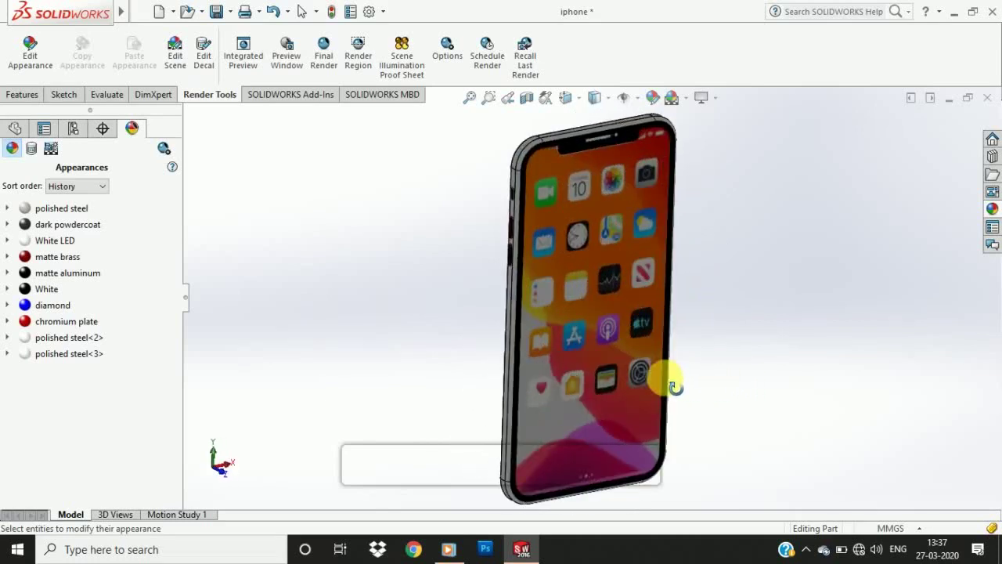
pyautogui.moveTo(570, 275); pyautogui.dragTo(596, 218, button='middle')
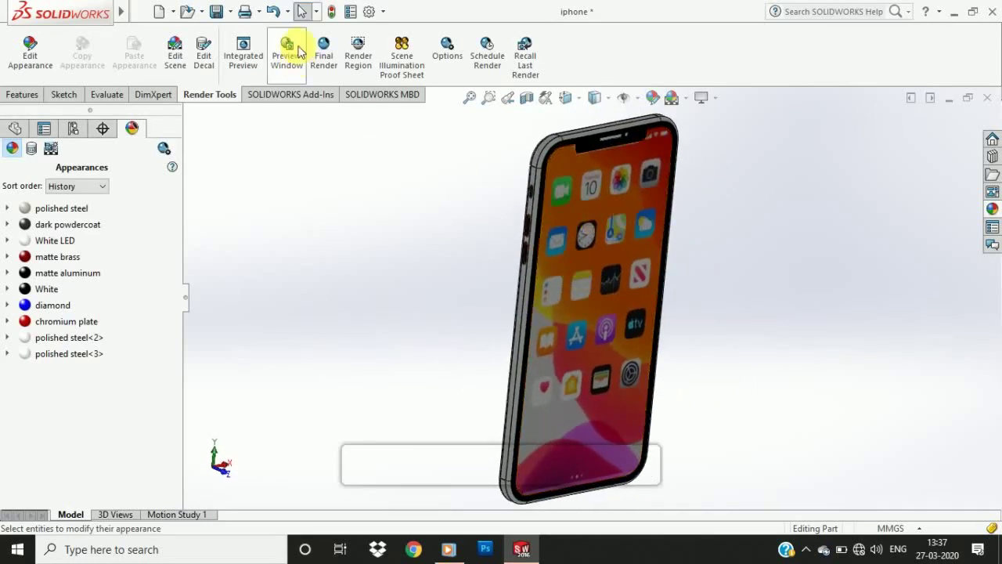
pyautogui.click(323, 55)
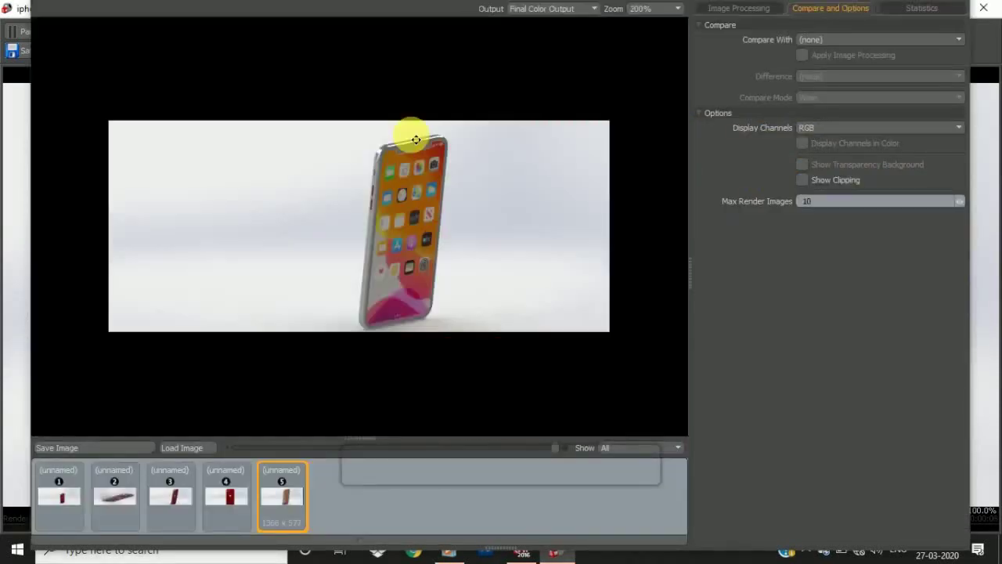
# - Review all five final renders at 100% zoom, close the render windows and look at the model's back
pyautogui.scroll(2, 414, 139)
pyautogui.scroll(-1, 383, 197)
pyautogui.click(231, 484)
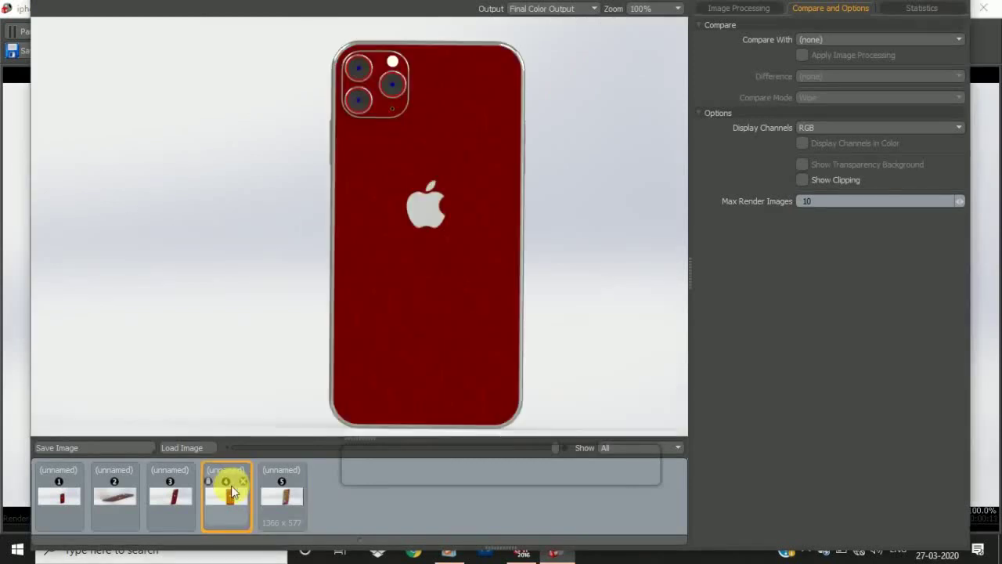
pyautogui.click(170, 487)
pyautogui.click(113, 490)
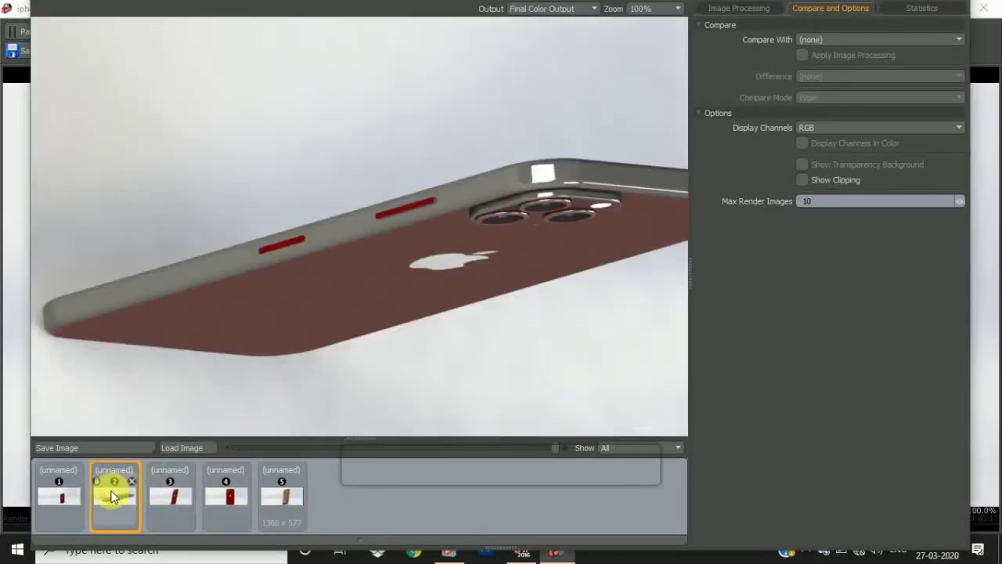
pyautogui.click(61, 491)
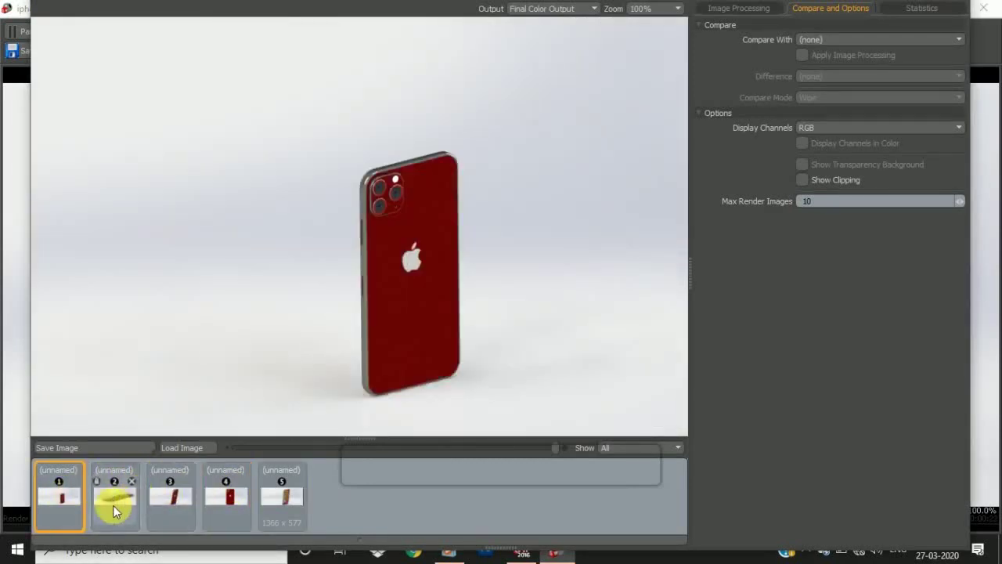
pyautogui.click(113, 505)
pyautogui.click(168, 498)
pyautogui.click(235, 500)
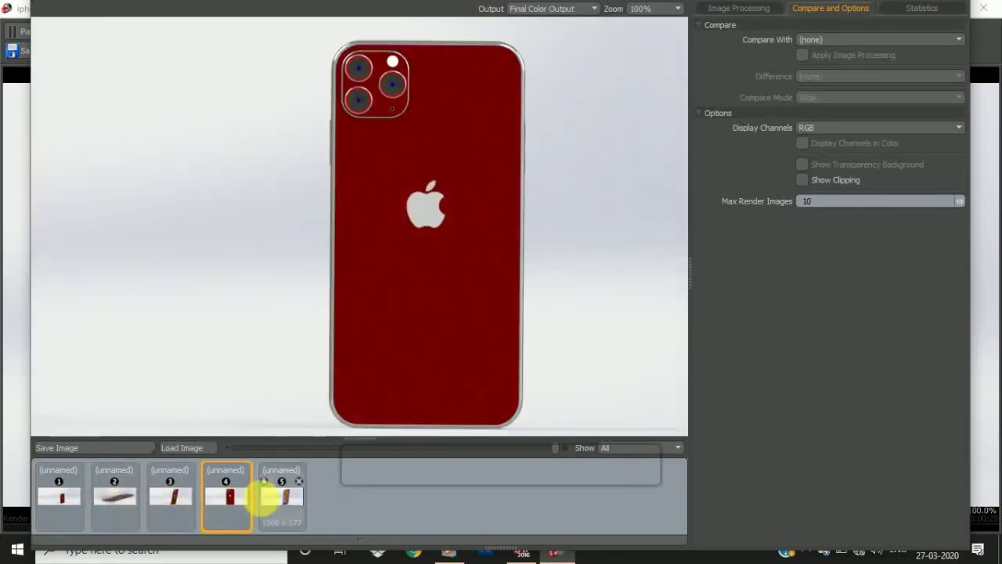
pyautogui.click(282, 498)
pyautogui.click(984, 7)
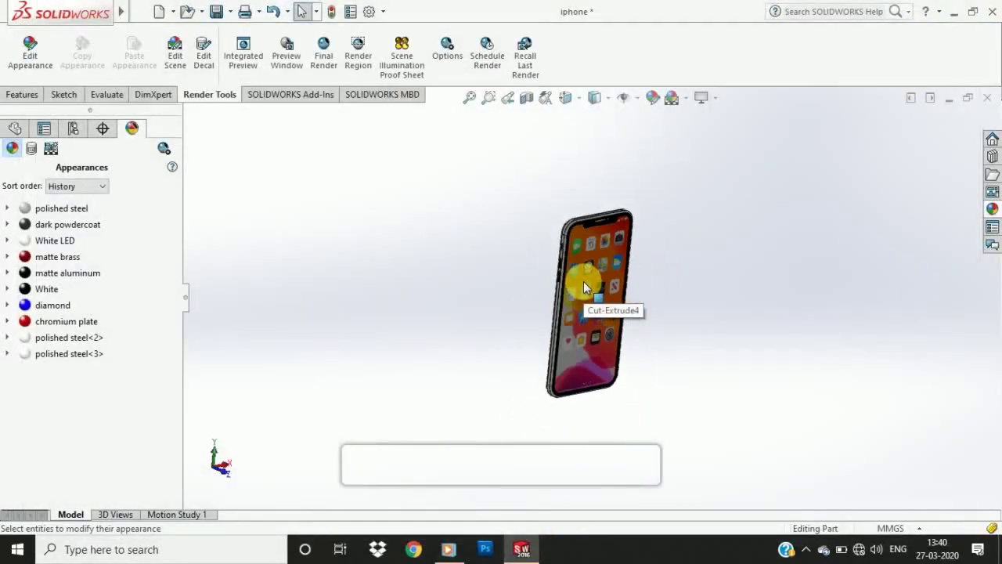
pyautogui.moveTo(619, 273); pyautogui.dragTo(516, 277, button='middle')
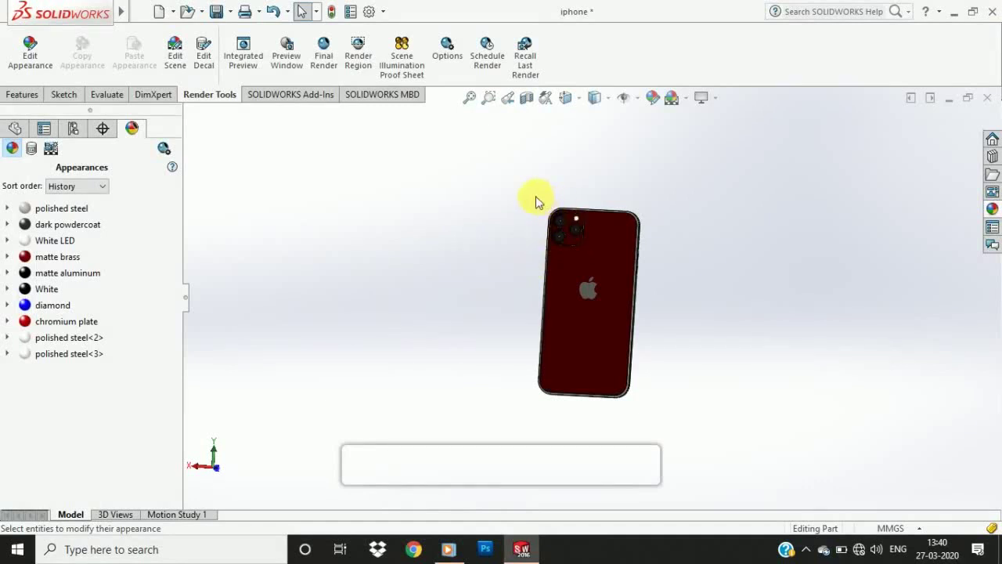